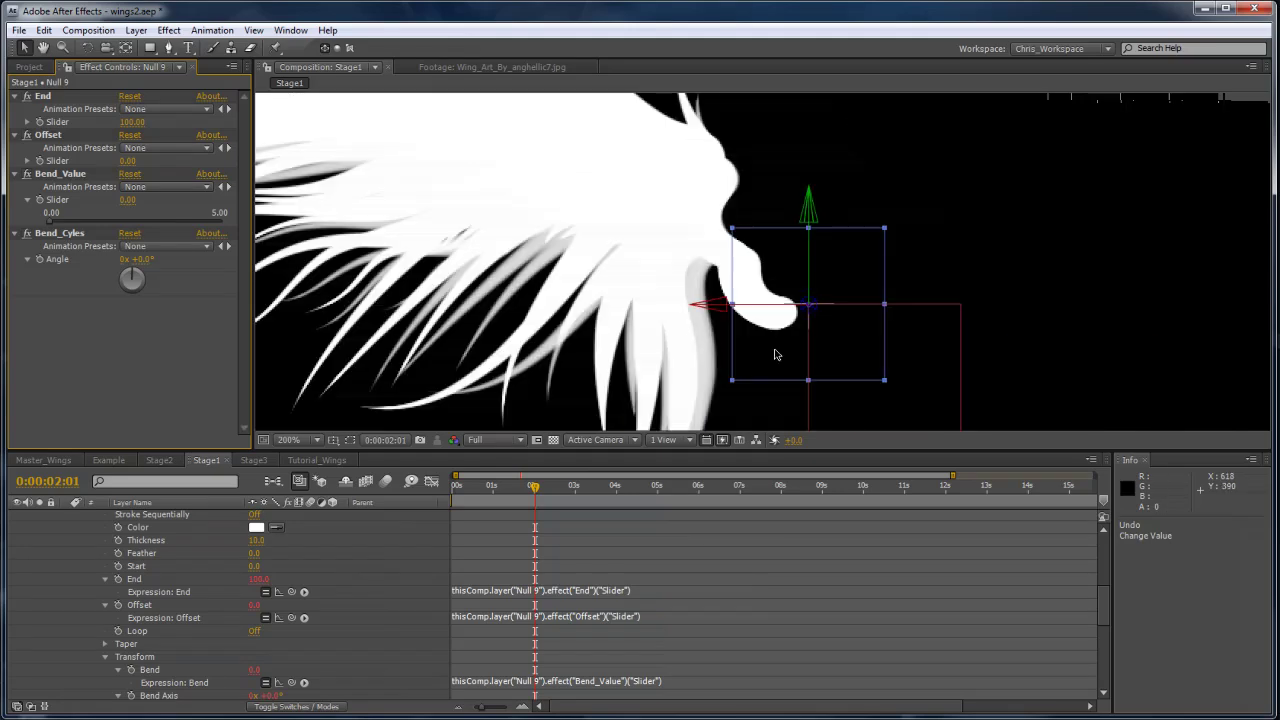
Step: Collapse the Null 9 and Master_Wing layers in the timeline and duplicate the Master_Wing layer
scroll(777, 352, "down", 2)
scroll(560, 545, "up", 5)
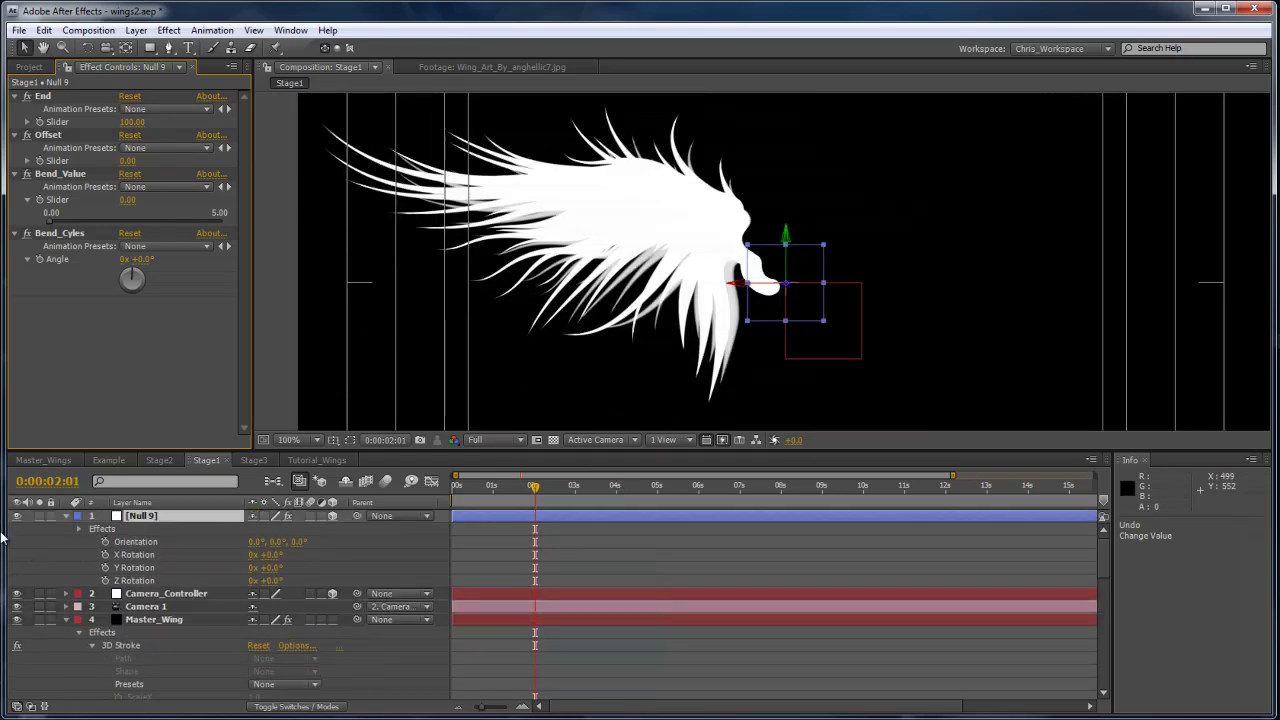
left_click(75, 515)
left_click(65, 516)
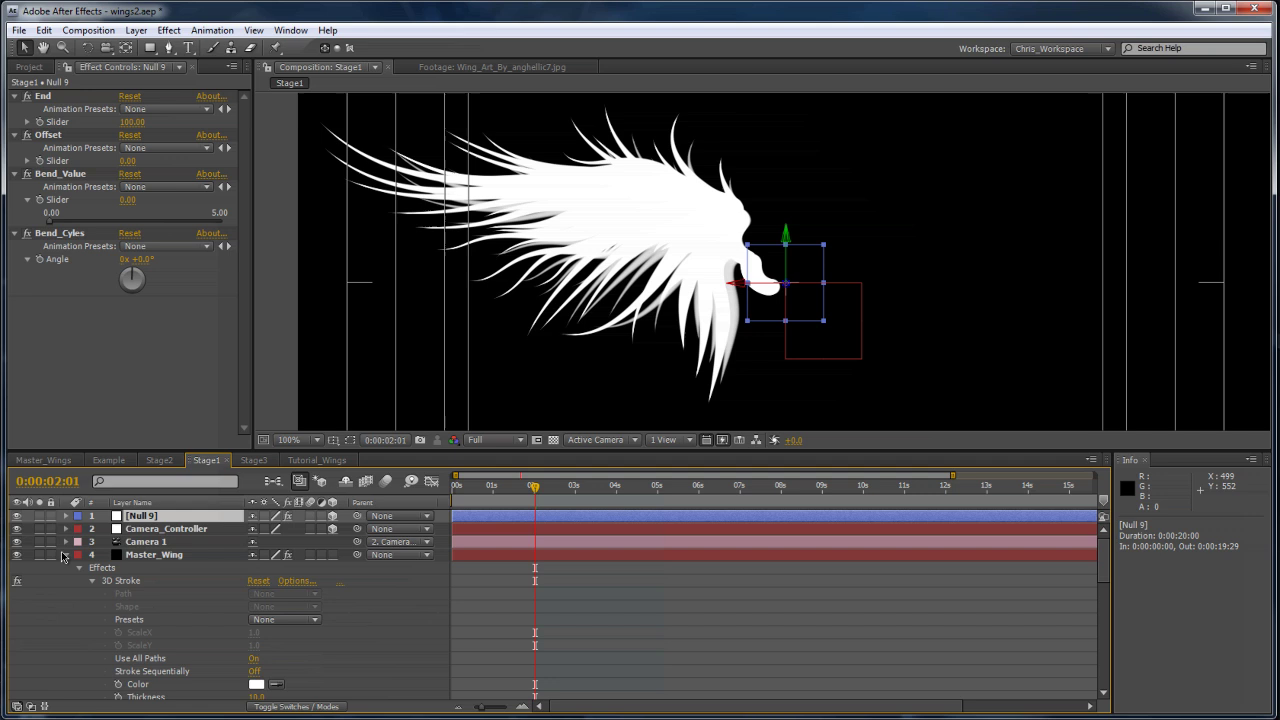
left_click(66, 555)
left_click(163, 556)
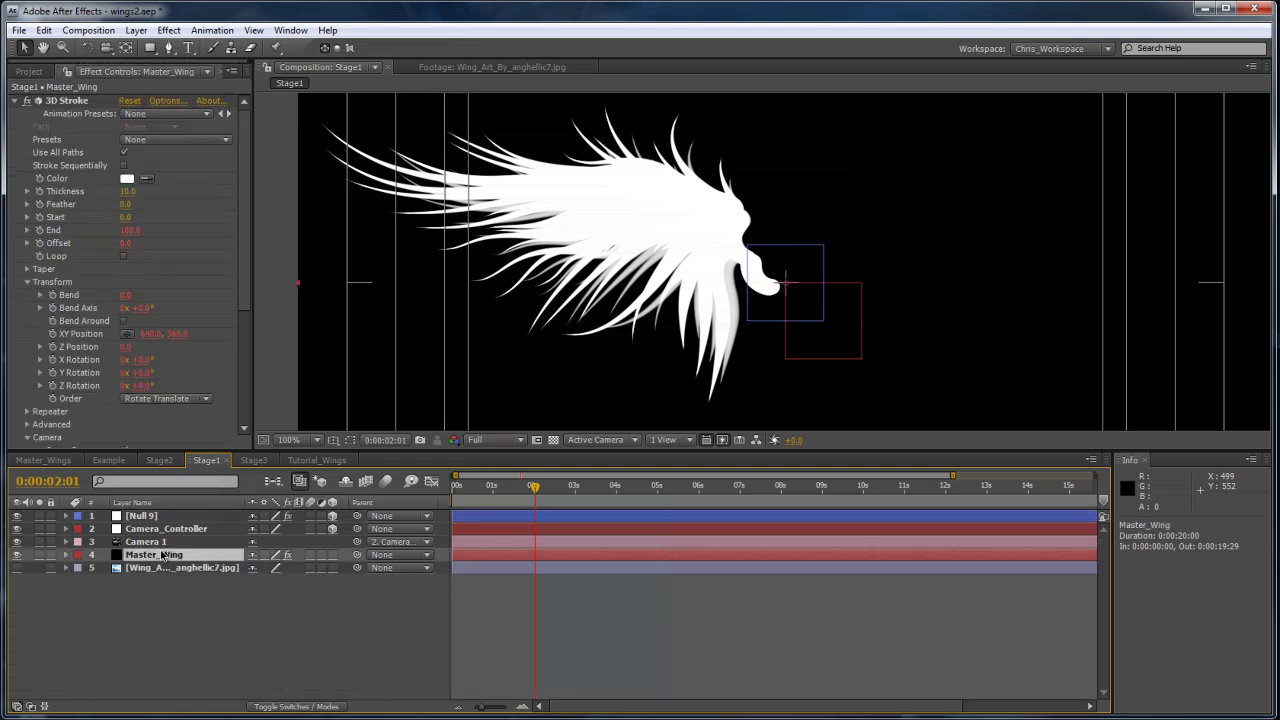
key("ctrl+d")
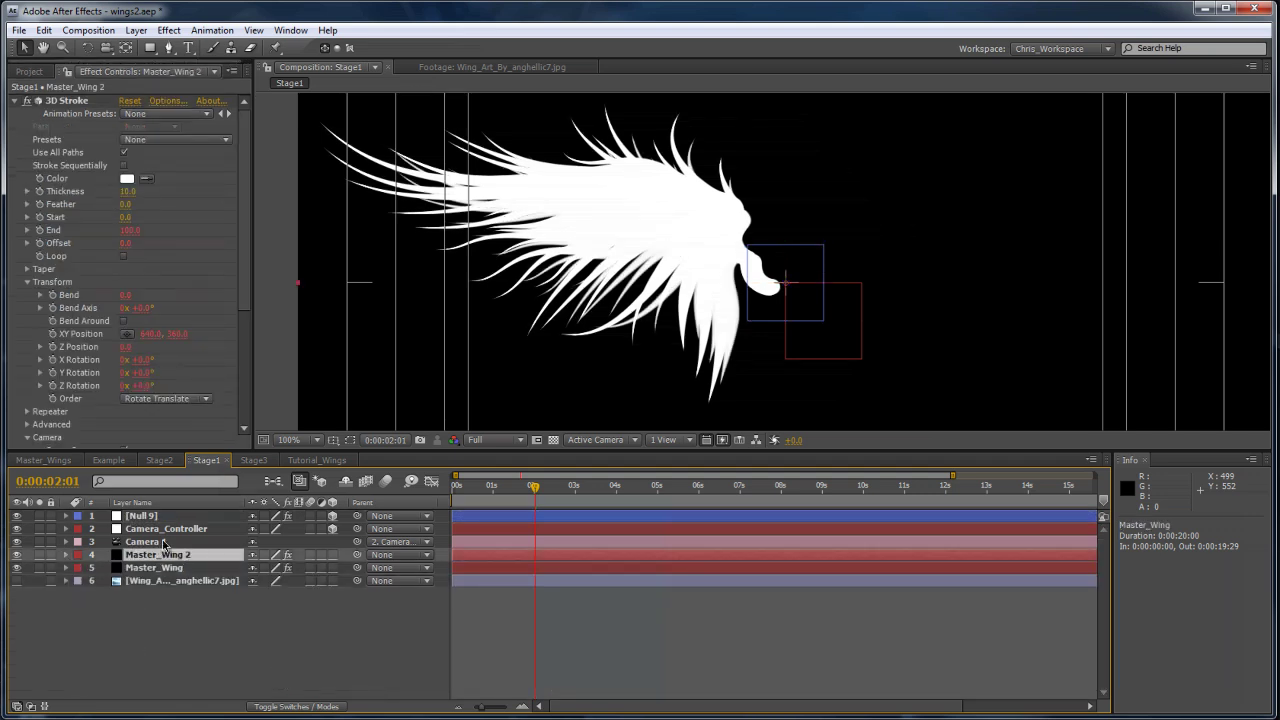
Step: Show the mask paths in the composition view, reveal the keyframed properties of Master_Wing 2, and go to 3 seconds
left_click(352, 440)
key("u")
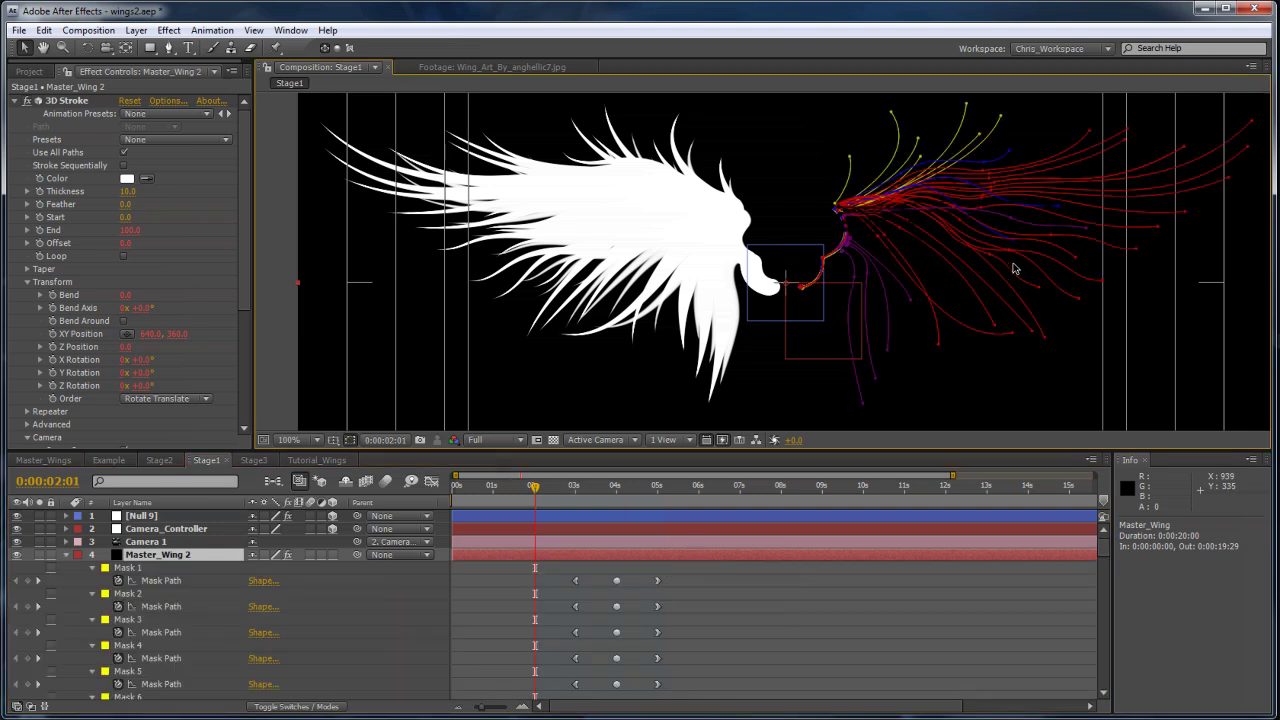
left_click(575, 487)
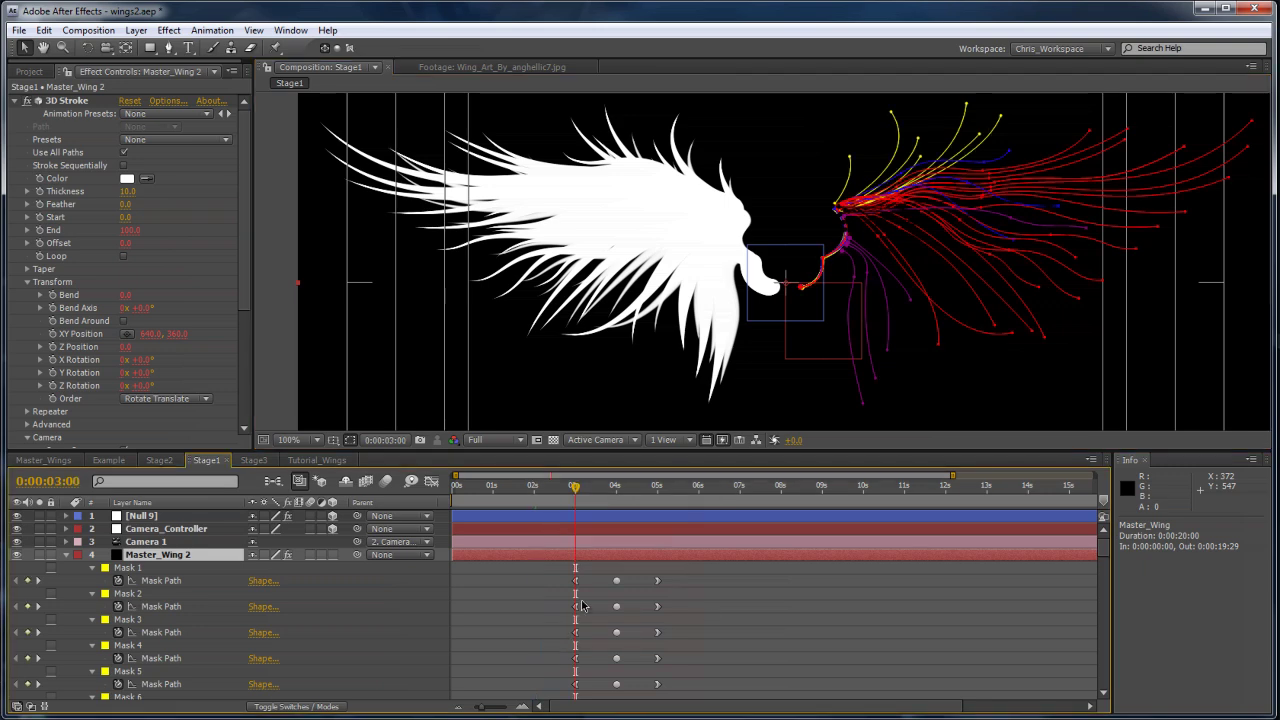
left_click_drag(812, 364, 735, 358)
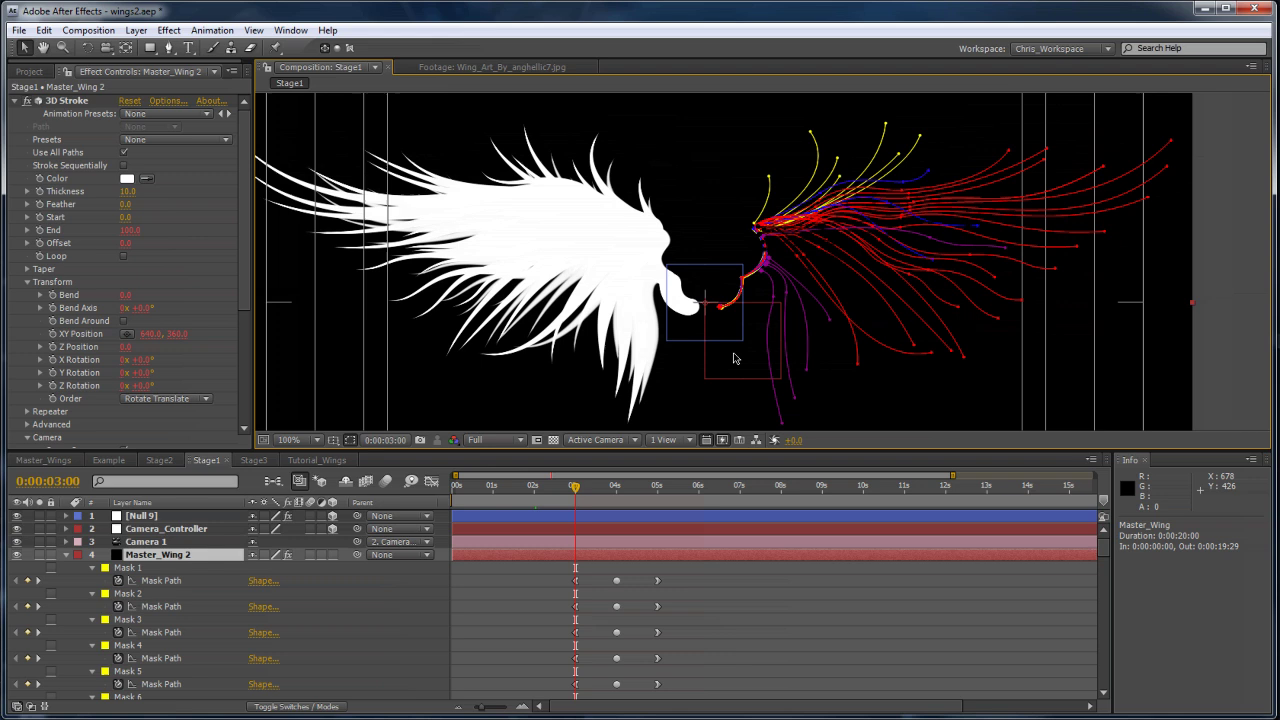
key("ctrl+t")
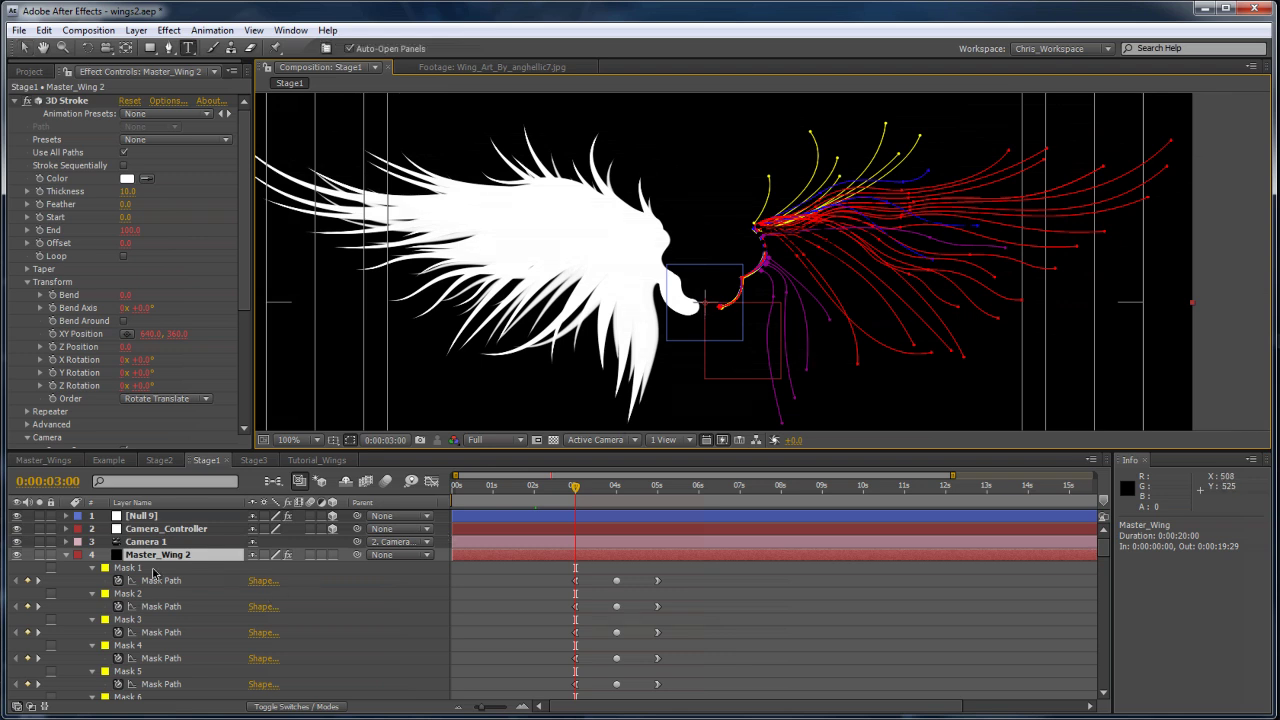
left_click(25, 47)
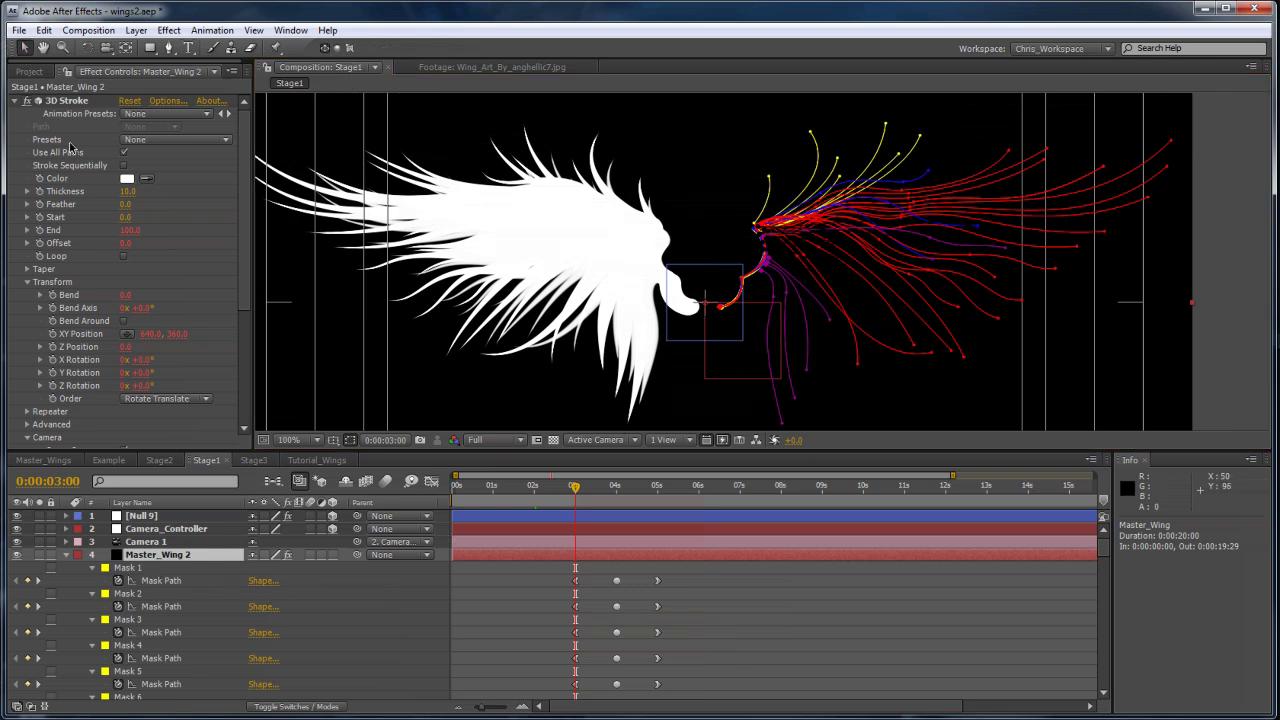
left_click(146, 542)
left_click(150, 556)
left_click(132, 568)
scroll(140, 611, "down", 10)
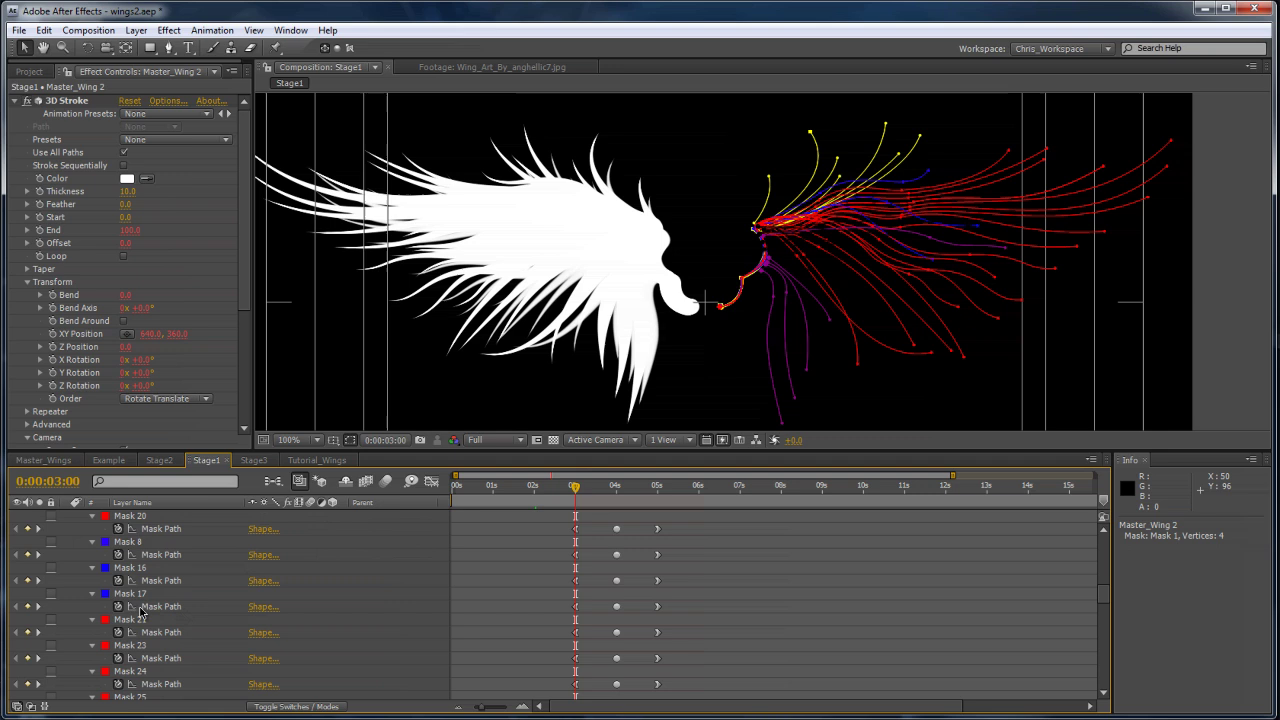
scroll(140, 612, "down", 5)
left_click(135, 608)
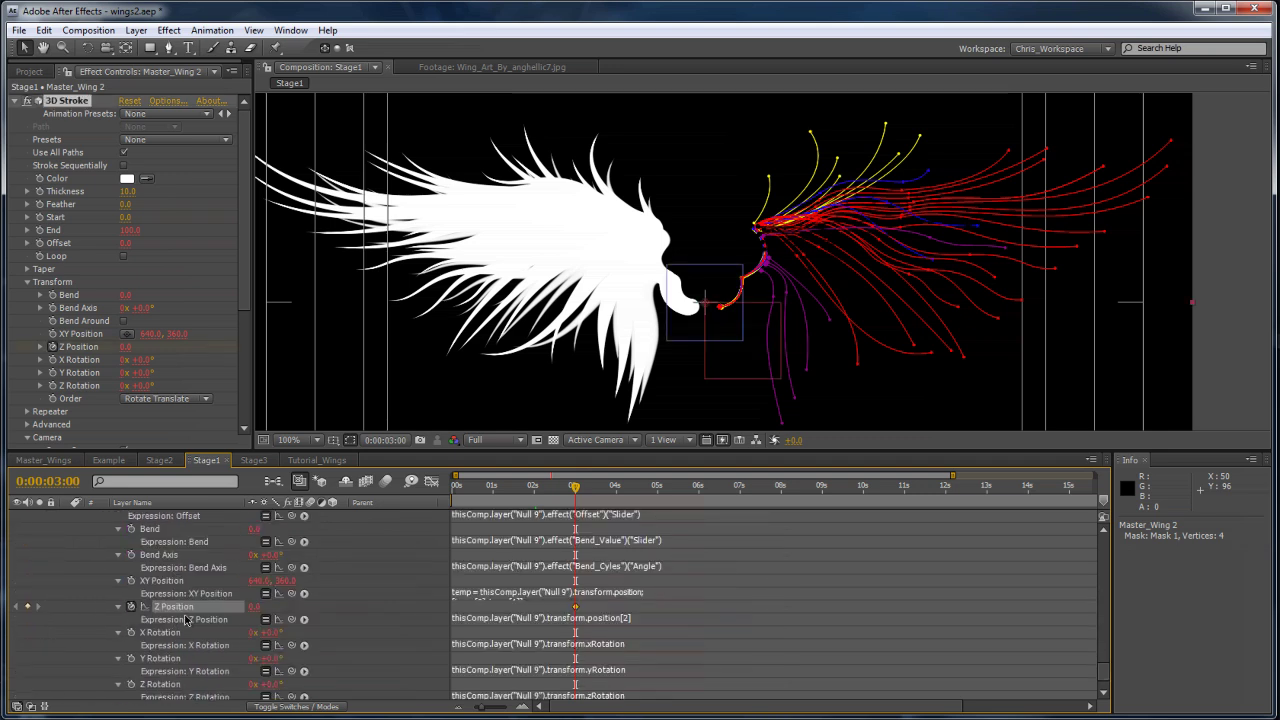
key("ctrl+z")
left_click(694, 617)
scroll(263, 617, "up", 12)
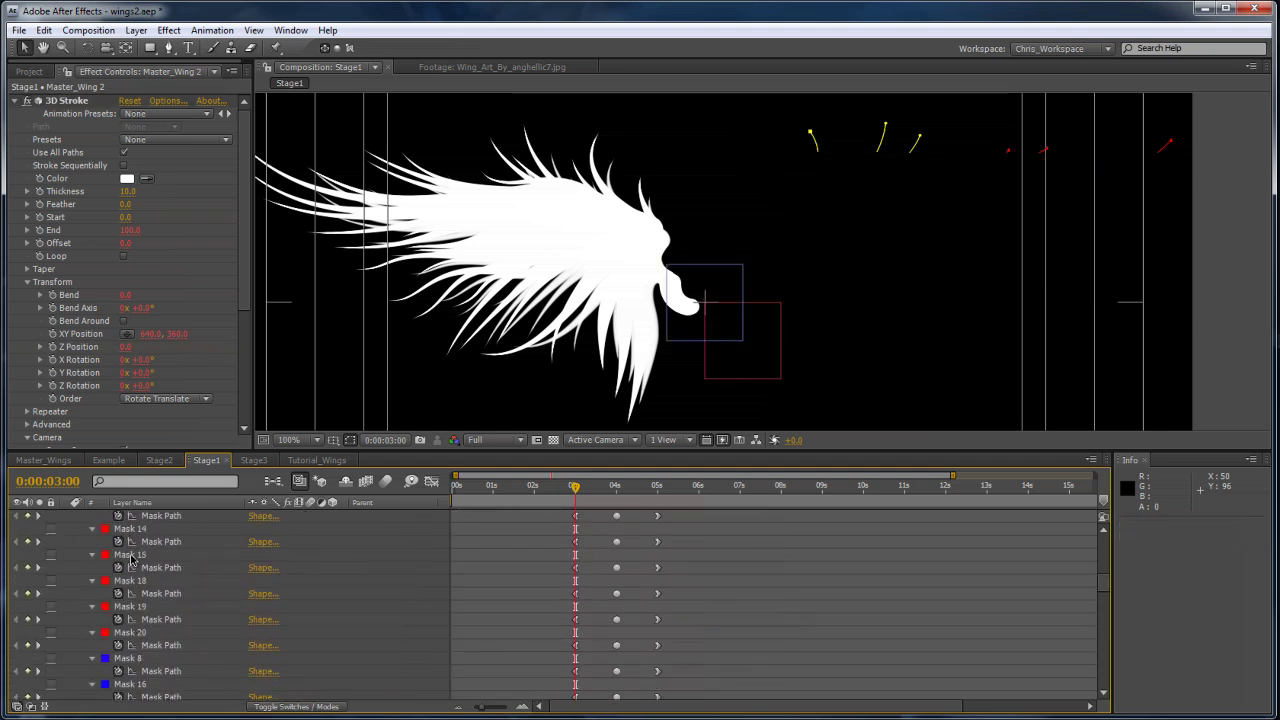
scroll(130, 560, "up", 10)
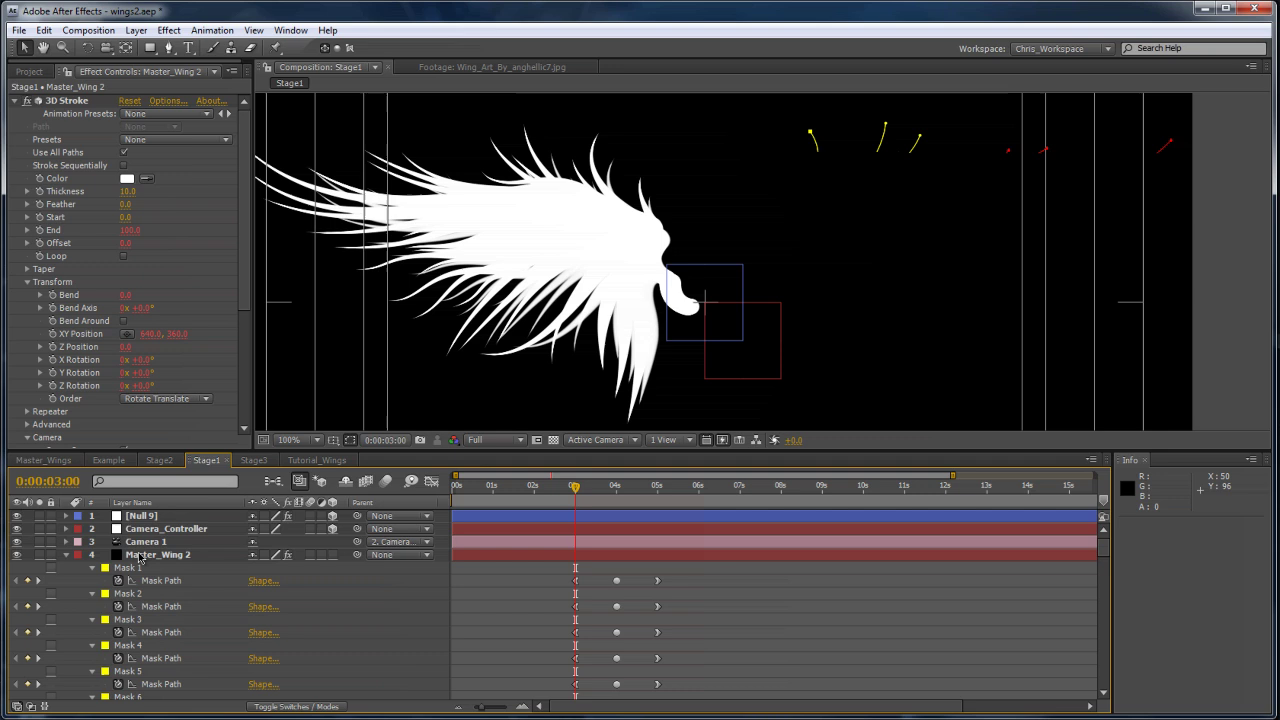
Step: Select all masks of Master_Wing 2 from Mask 1 to Mask 46 and flip their paths horizontally at 3 seconds to form the opposite wing
left_click(124, 576)
scroll(140, 620, "down", 15)
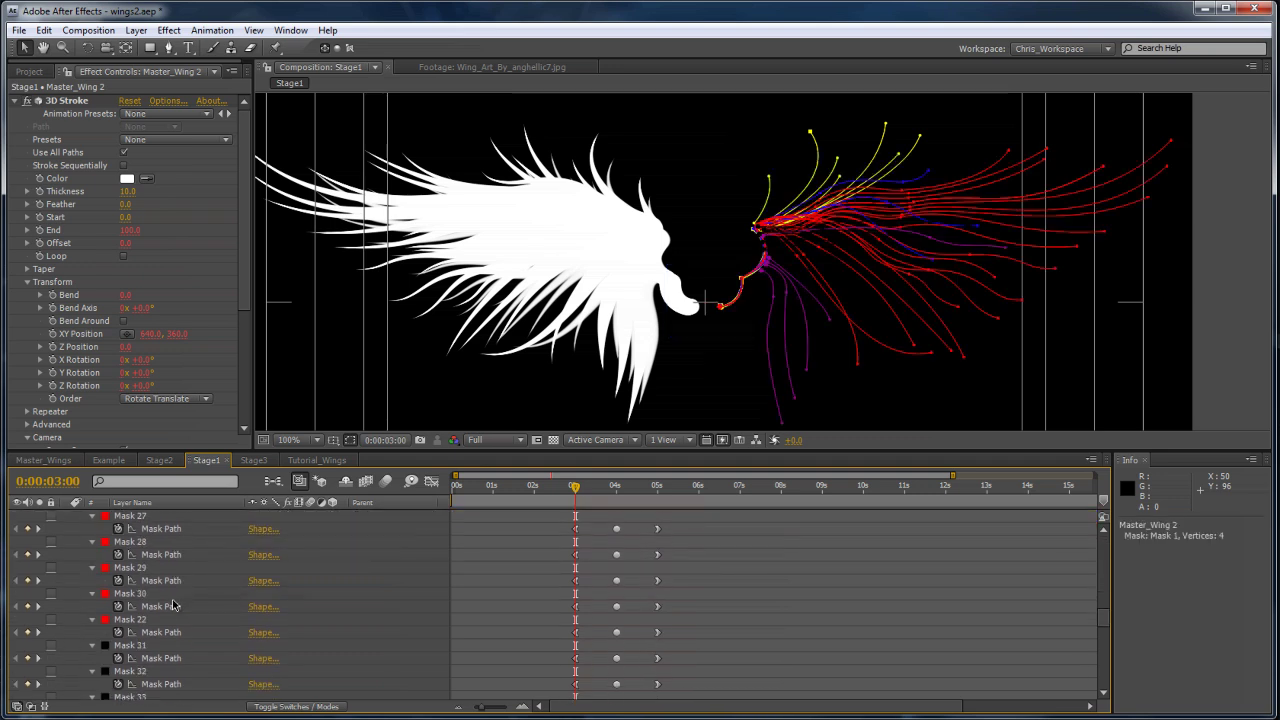
scroll(140, 642, "down", 3)
left_click(135, 596, "shift")
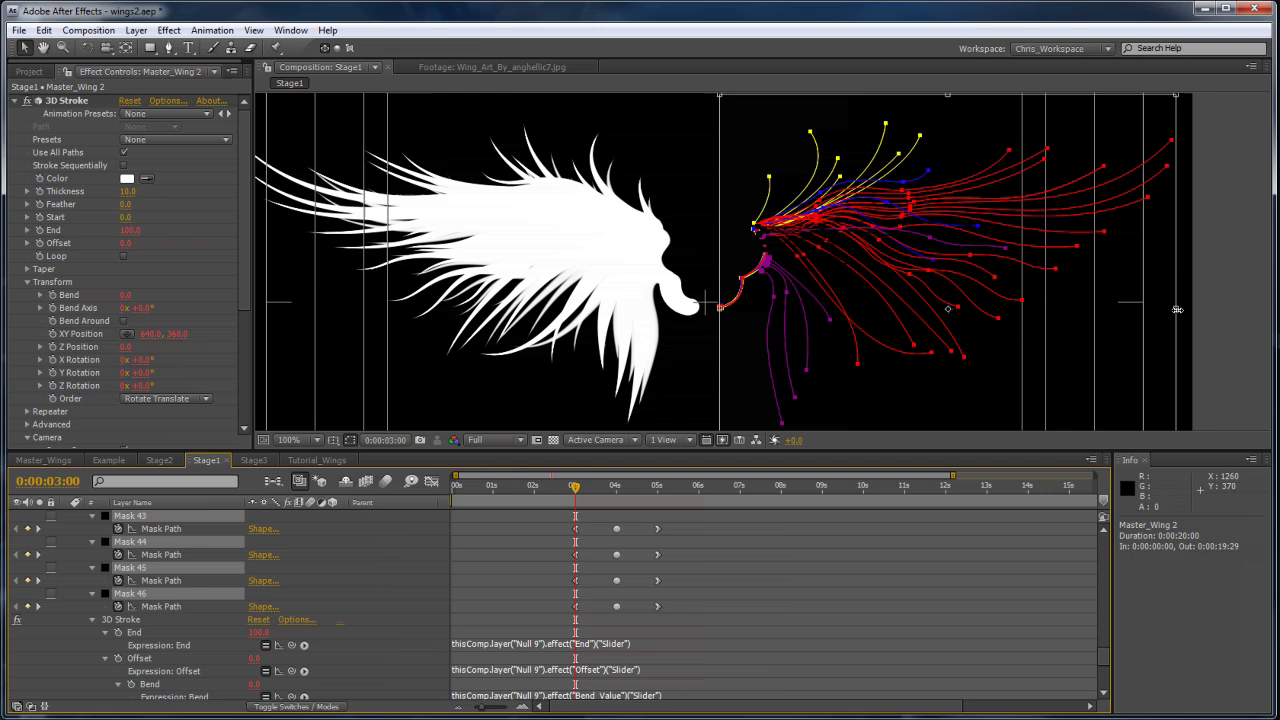
left_click_drag(1176, 308, 272, 330)
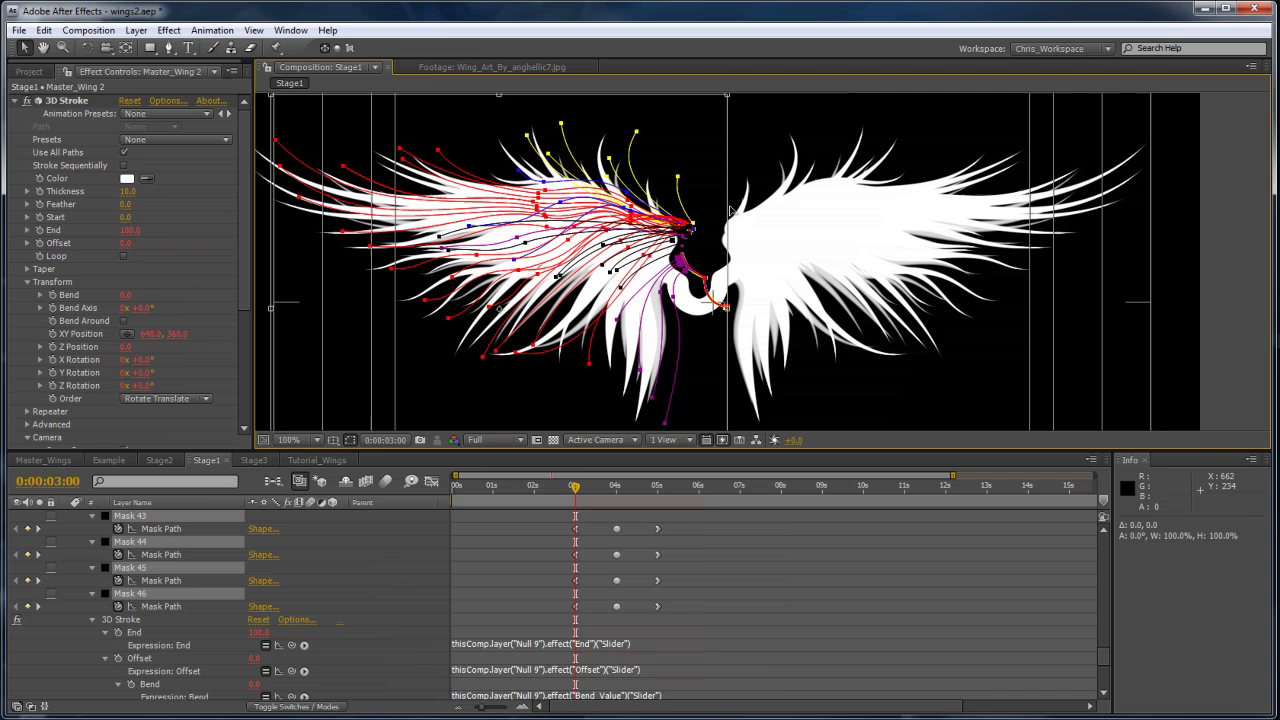
Step: Move the flipped mask paths horizontally about 40 px to the left at 3 seconds to line up with the other wing
key("period")
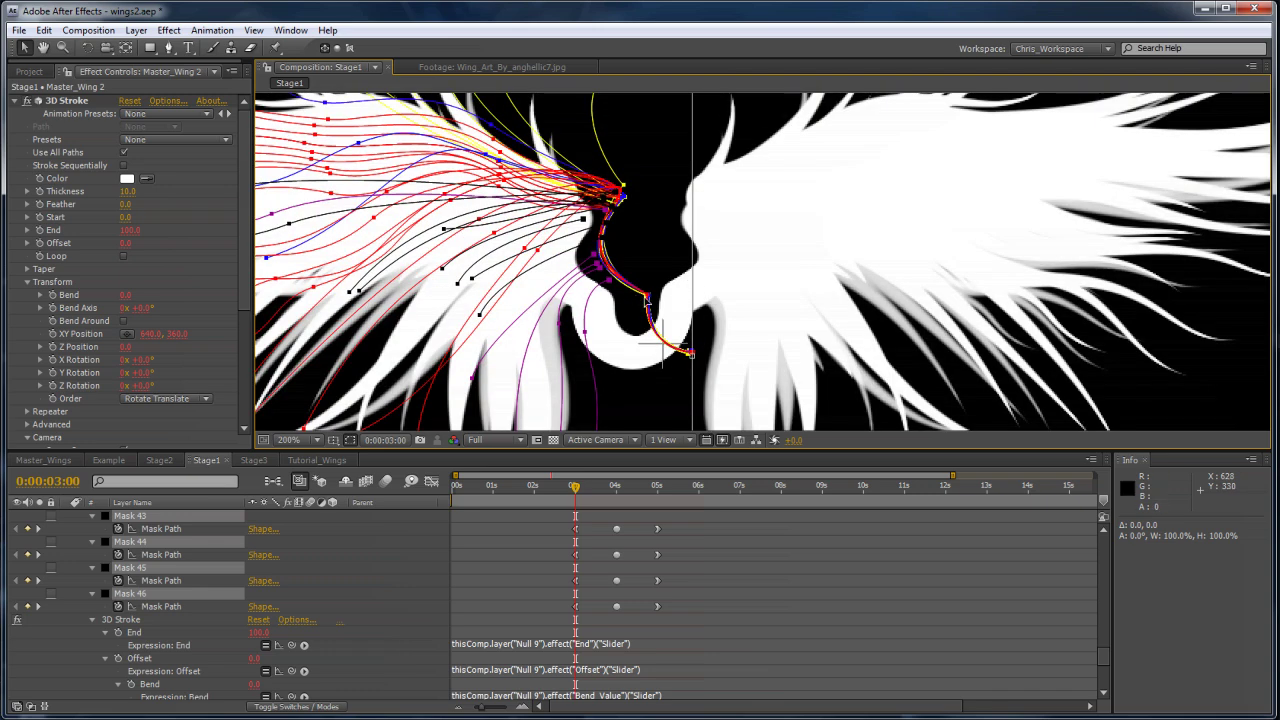
left_click_drag(648, 298, 593, 304)
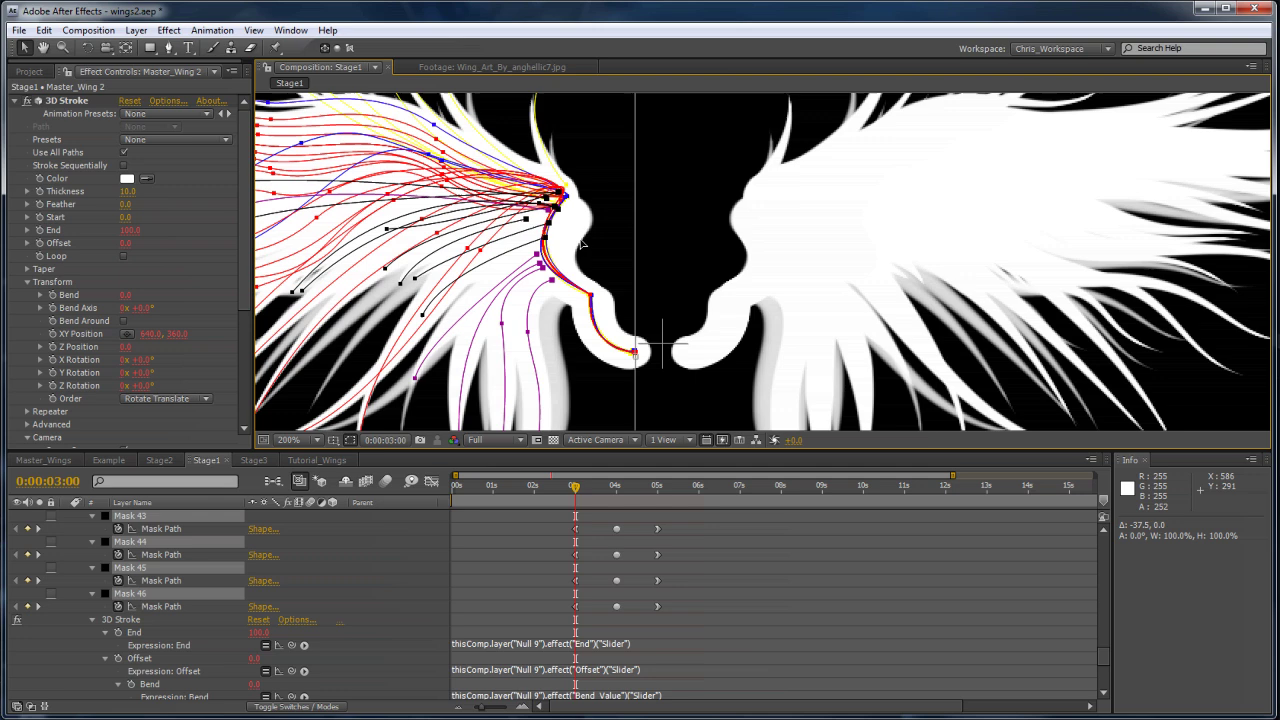
key("Left")
key("Left")
key("Left")
key("Left")
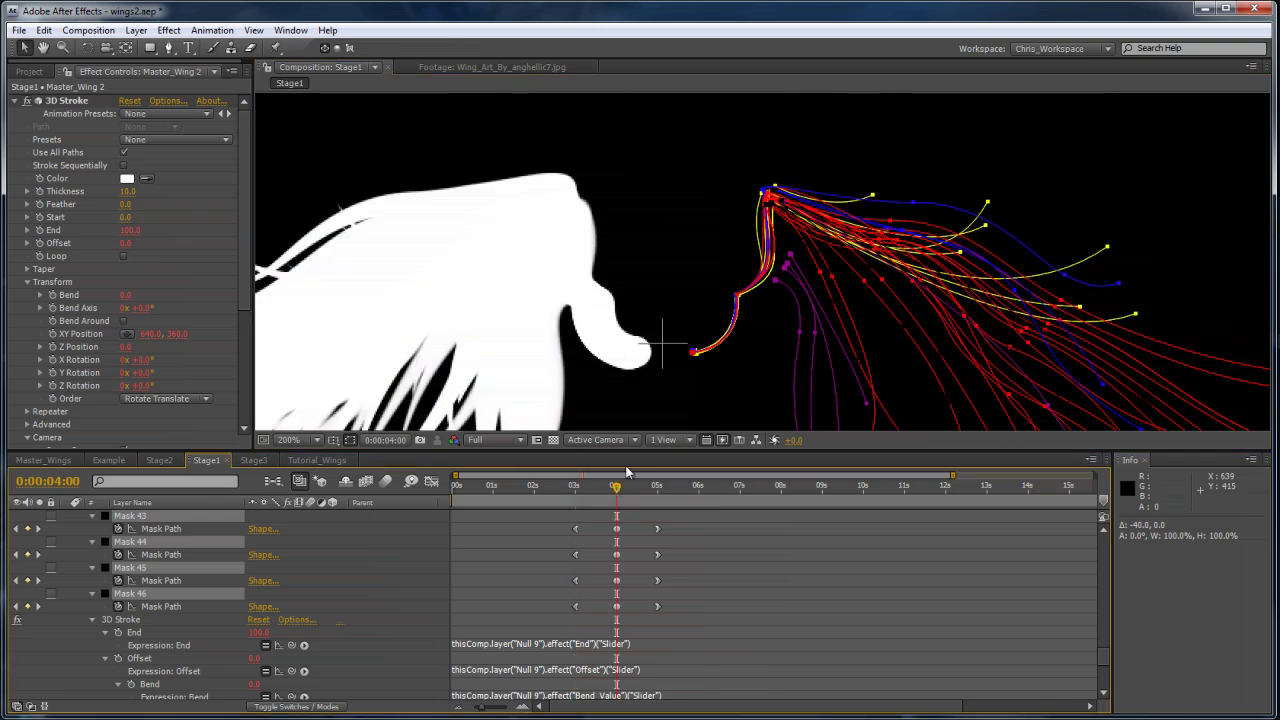
Step: At 4 seconds, flip the selected mask paths horizontally and move them about 38.5 px to the left
key("comma")
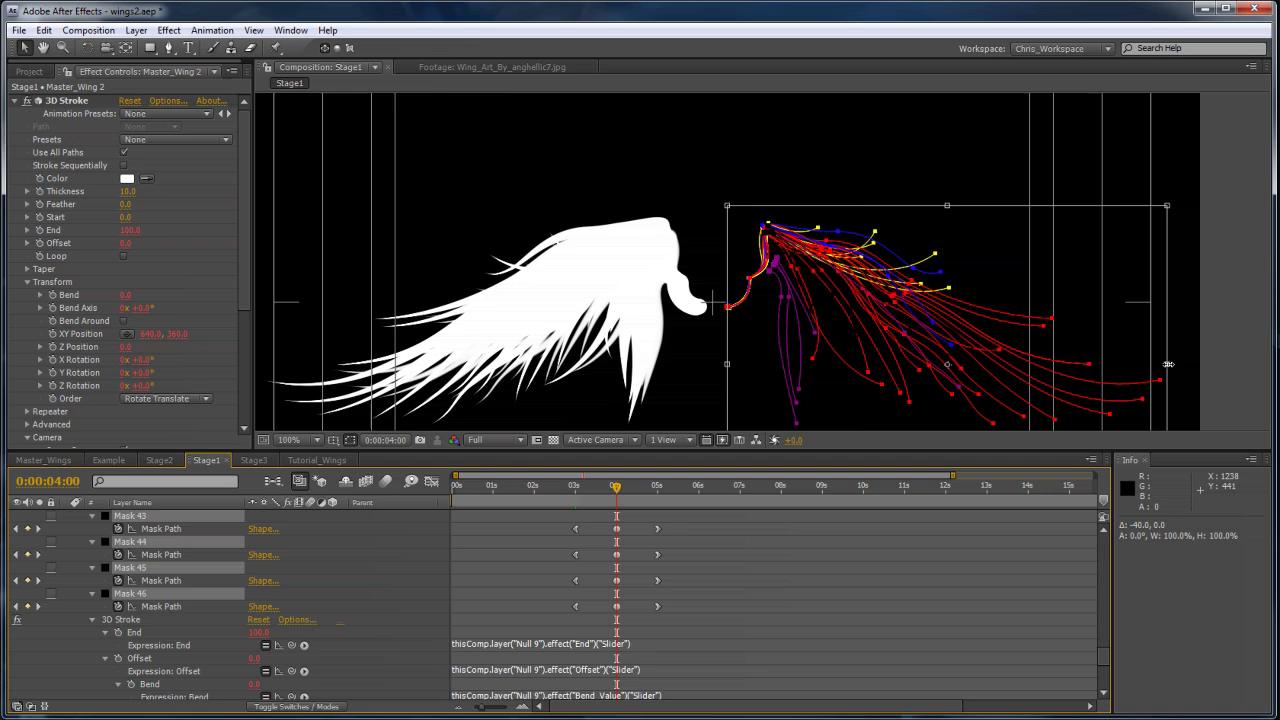
mouse_move(1166, 364)
left_mouse_down()
mouse_move(271, 343)
mouse_move(288, 339)
left_mouse_up()
scroll(753, 267, "up", 1)
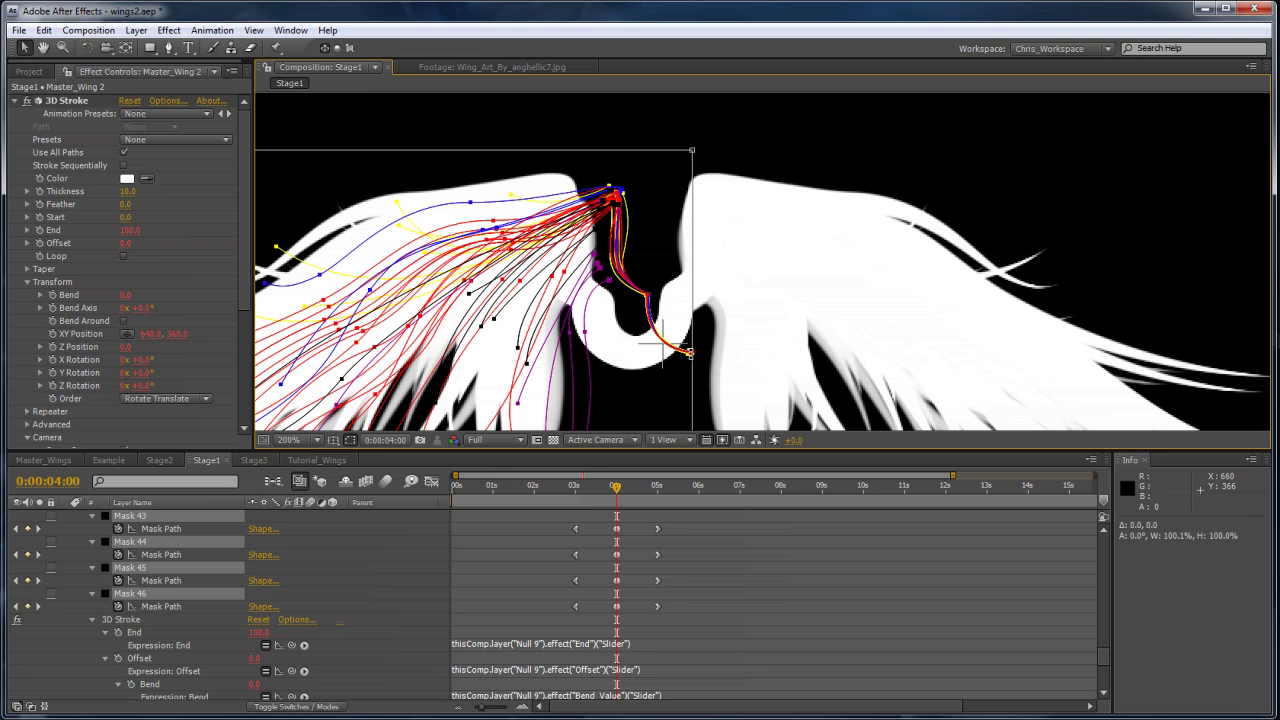
left_click_drag(690, 357, 634, 361)
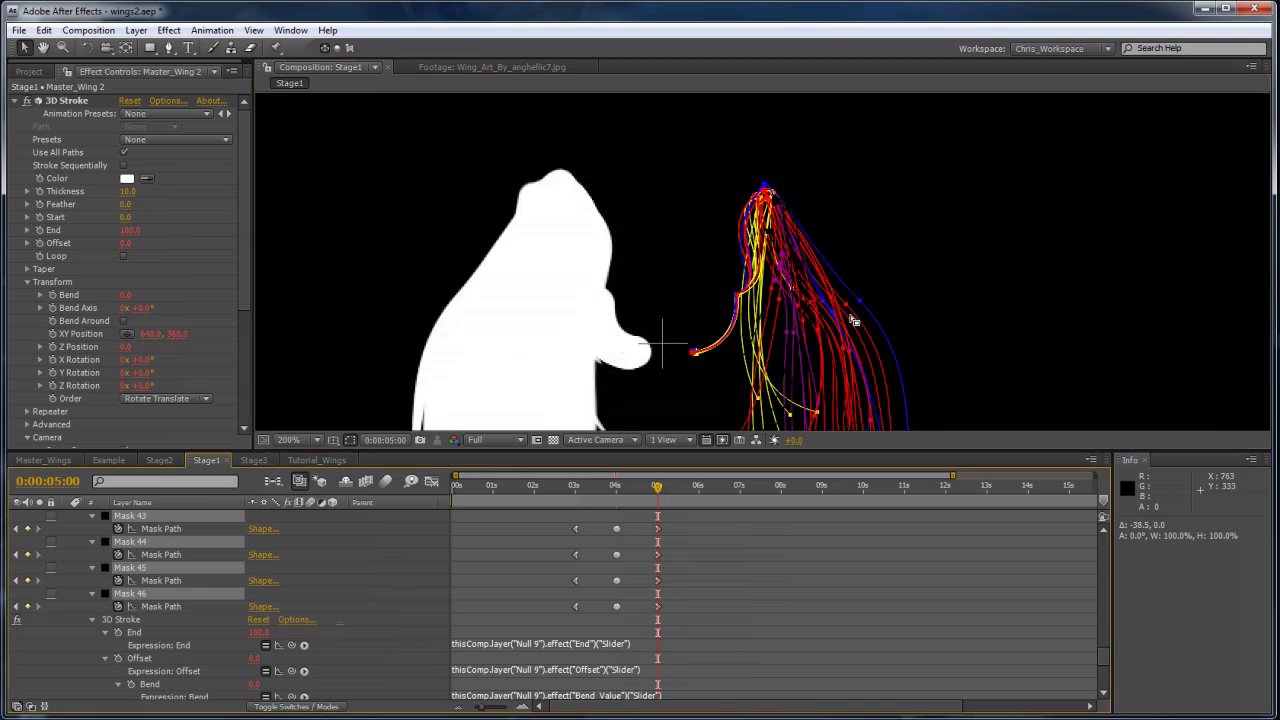
Step: At 5 seconds, flip the selected mask paths horizontally and move them about 32 px to the right, mirroring the other wing
left_click_drag(906, 288, 895, 177)
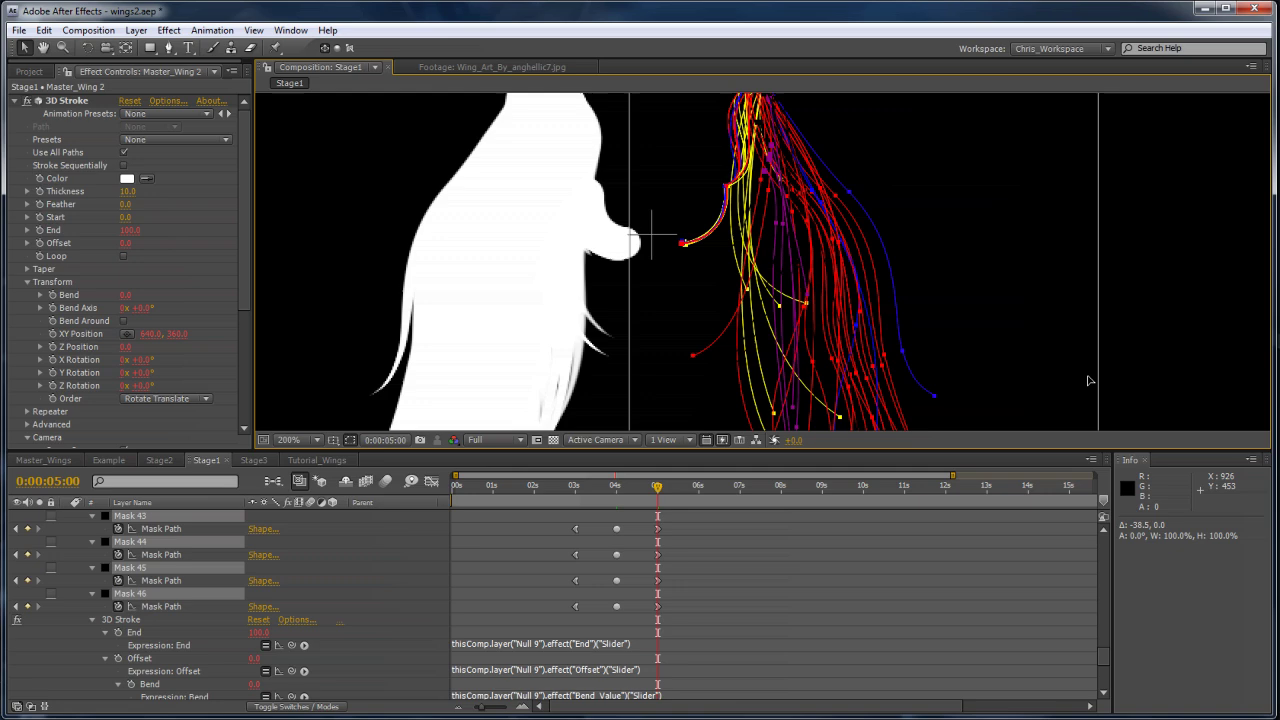
scroll(1098, 375, "down", 1)
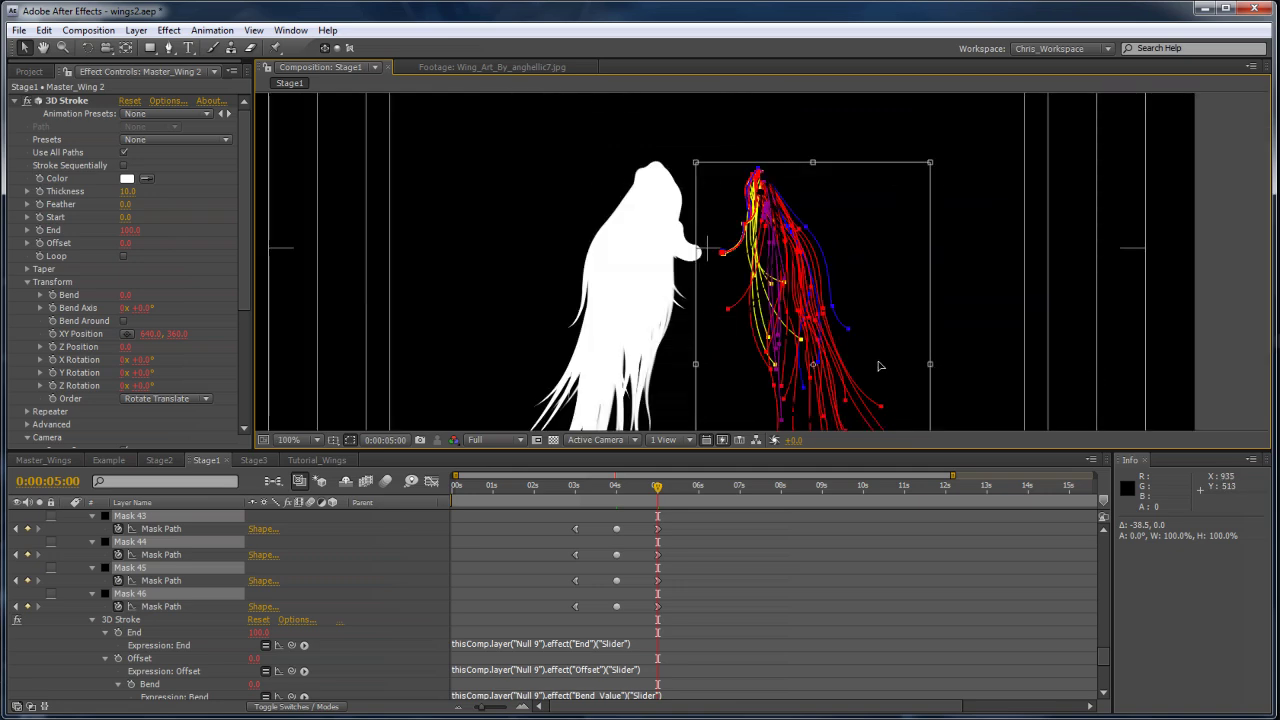
left_click_drag(879, 366, 461, 384)
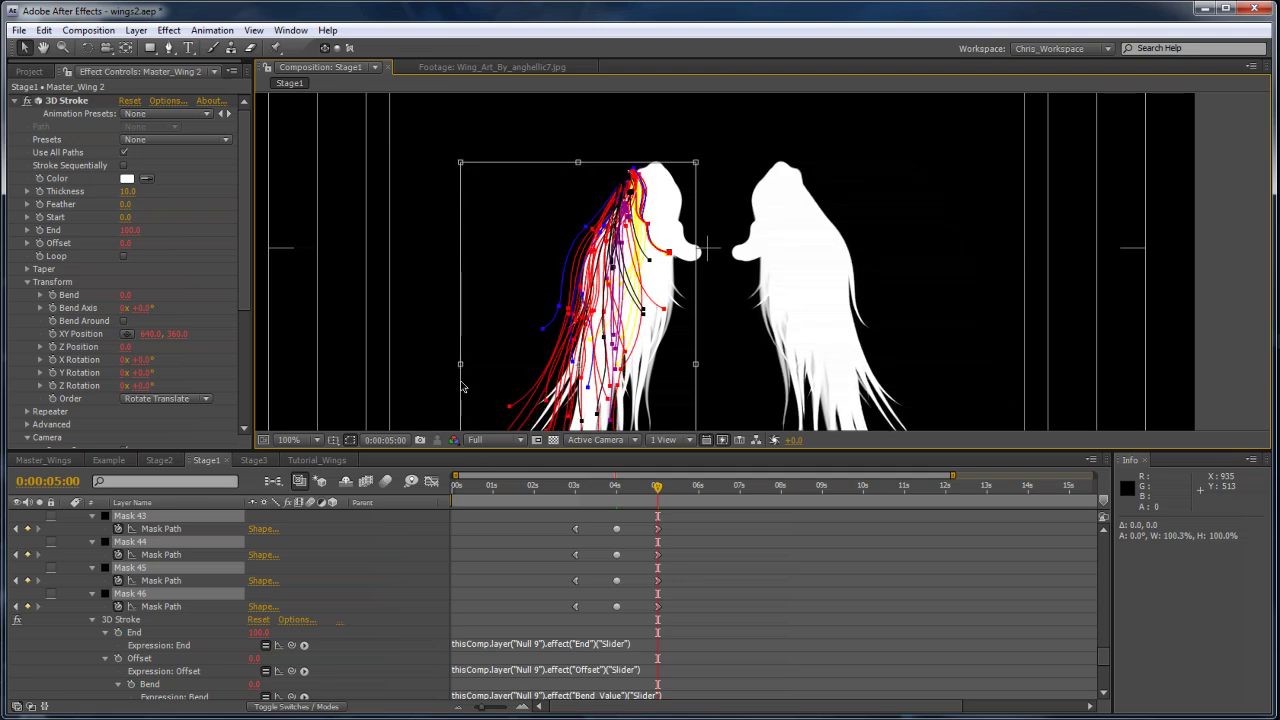
key("period")
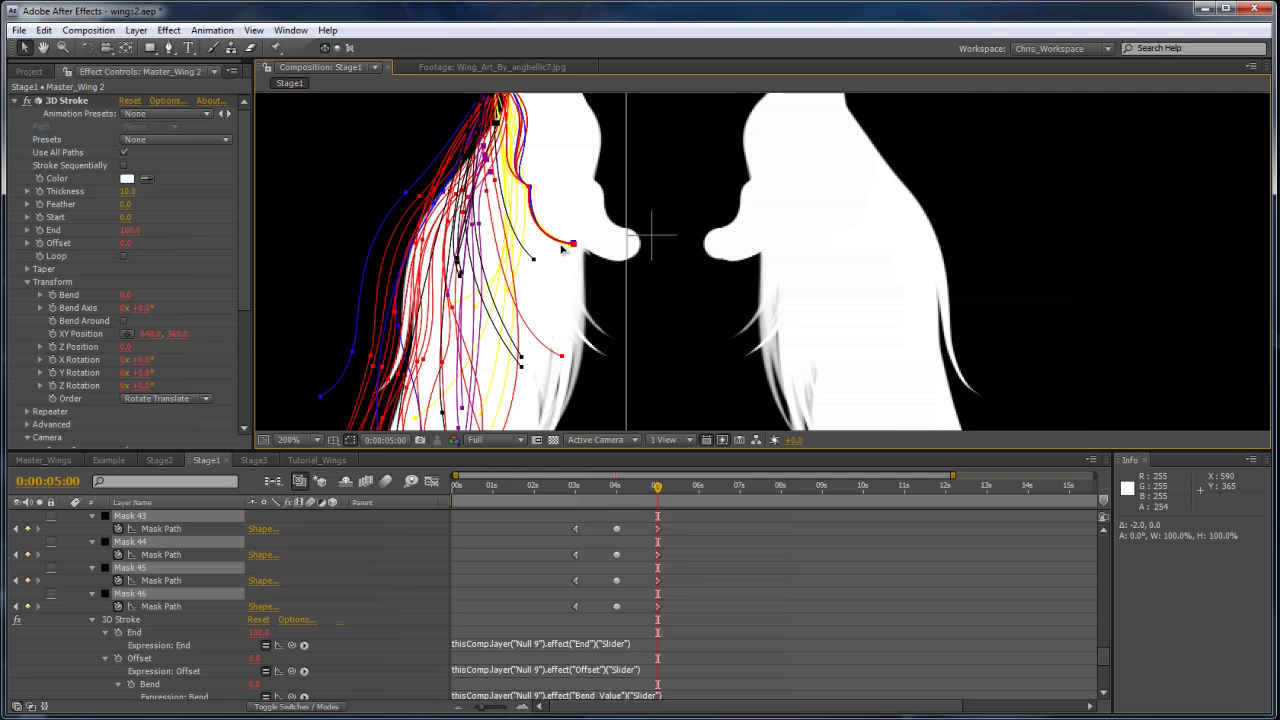
left_click_drag(562, 250, 627, 245)
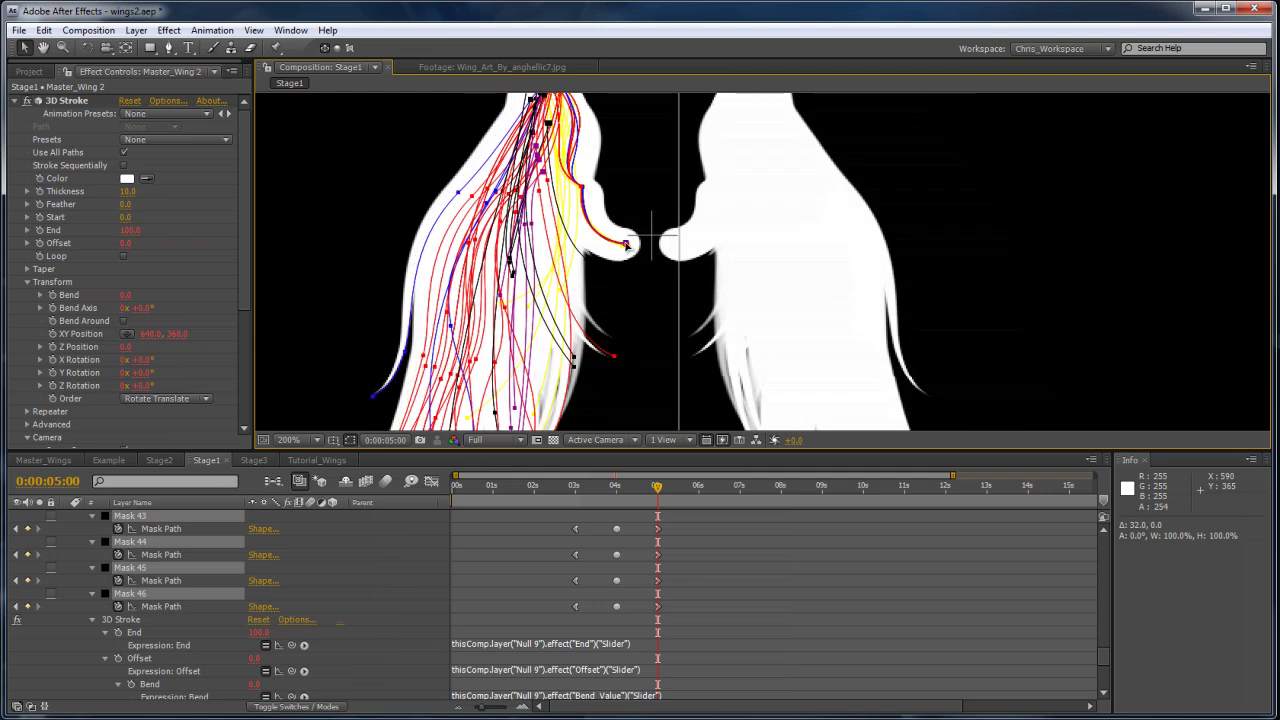
Step: Deselect the masks and scrub the timeline back to 0:00:01:22 to check the motion of both wings
left_click(773, 554)
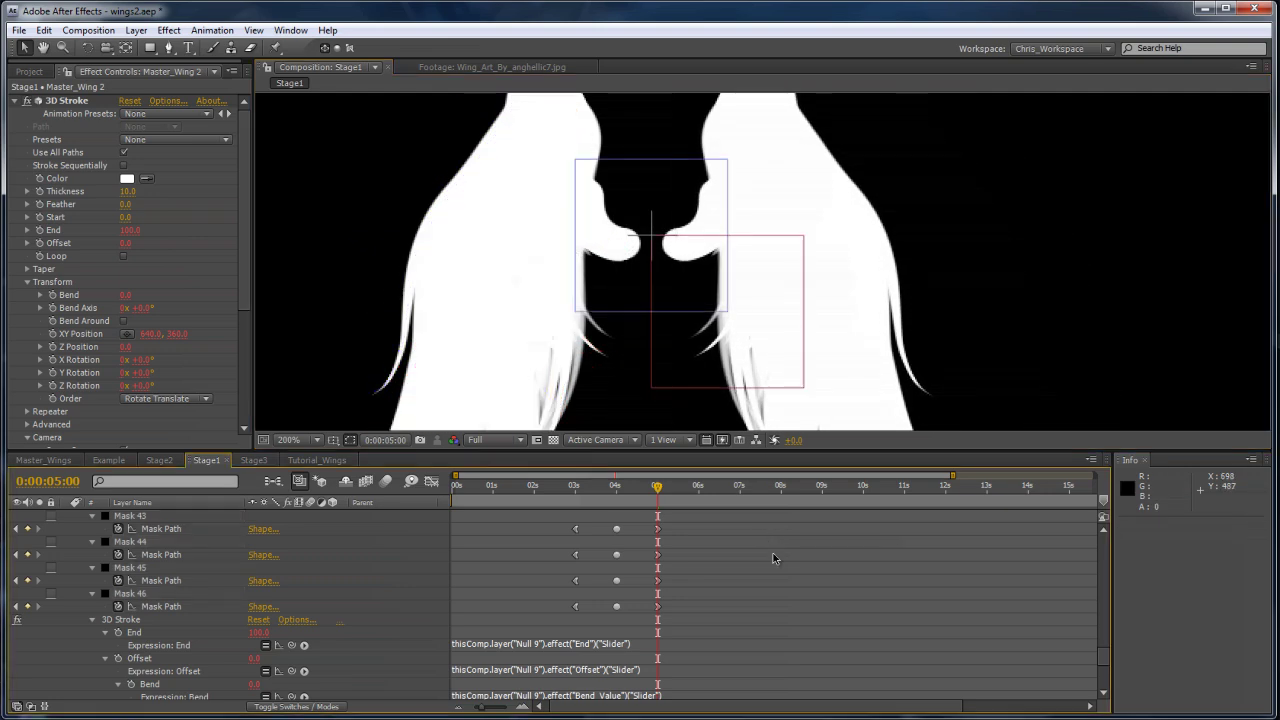
key("comma")
left_click_drag(657, 487, 522, 492)
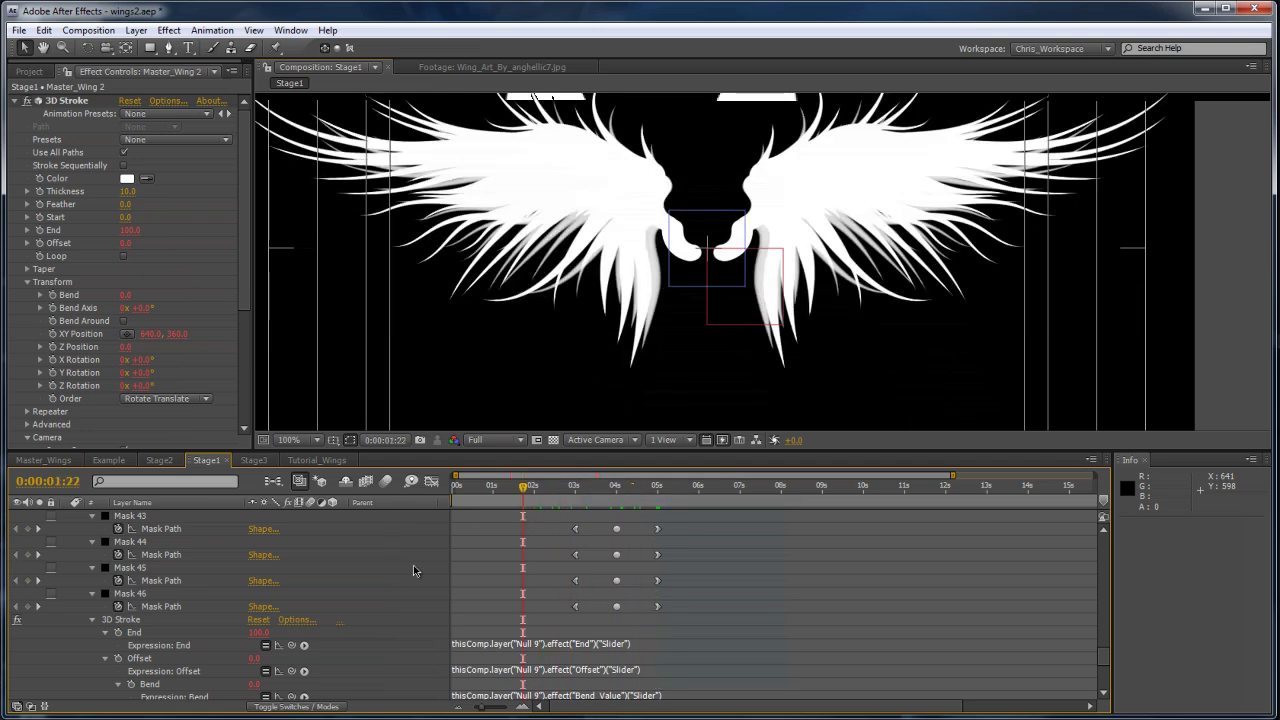
Step: Rename the Null 9 layer as Wing_Controller
scroll(415, 565, "up", 15)
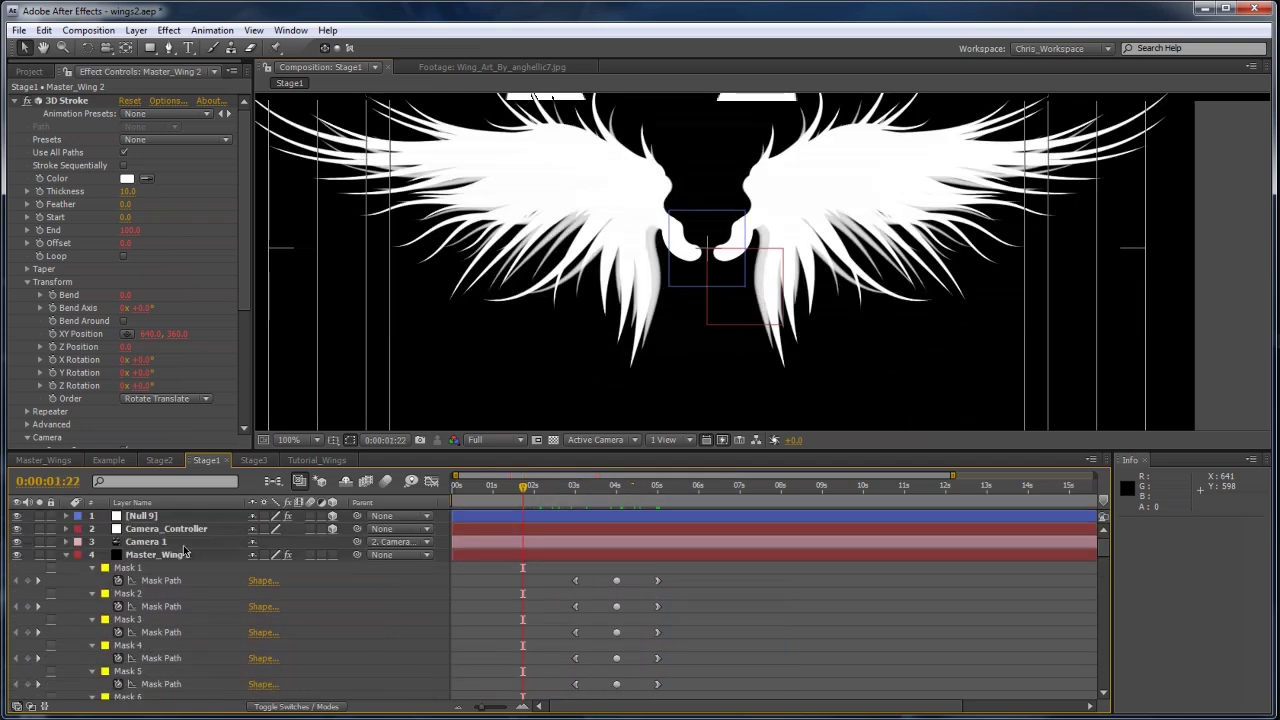
left_click(155, 558)
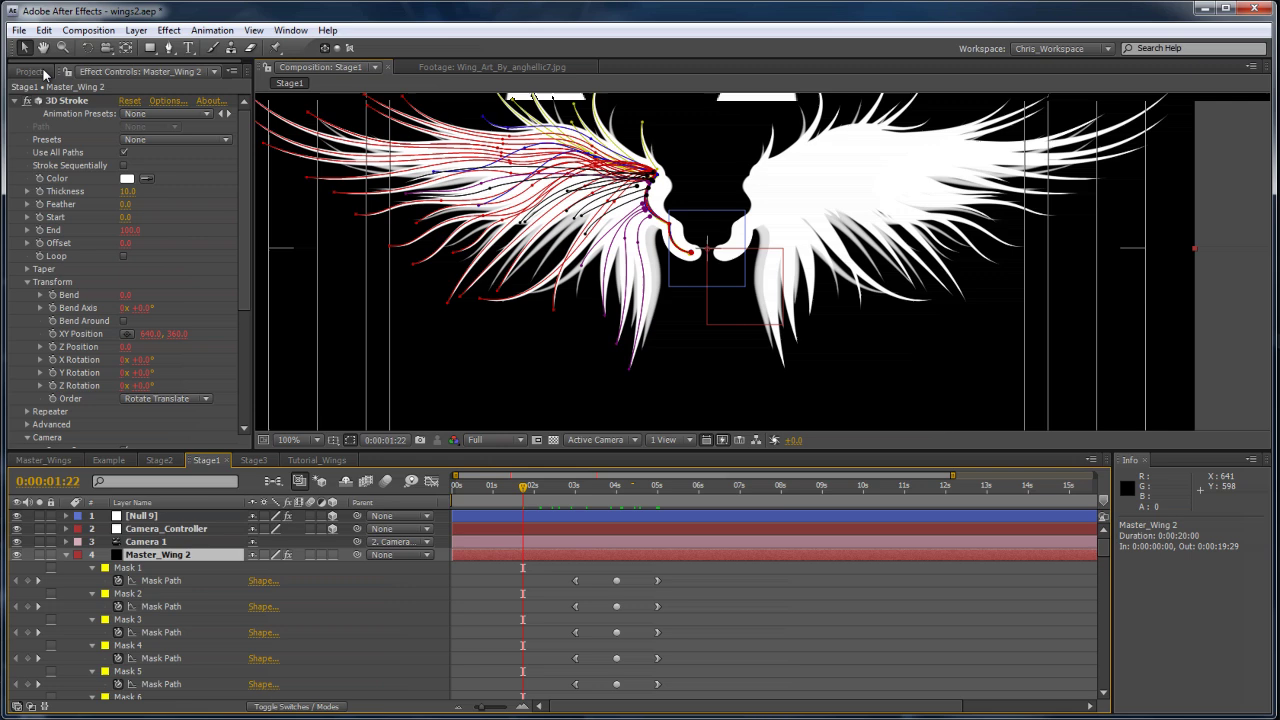
left_click(30, 71)
left_click(147, 516)
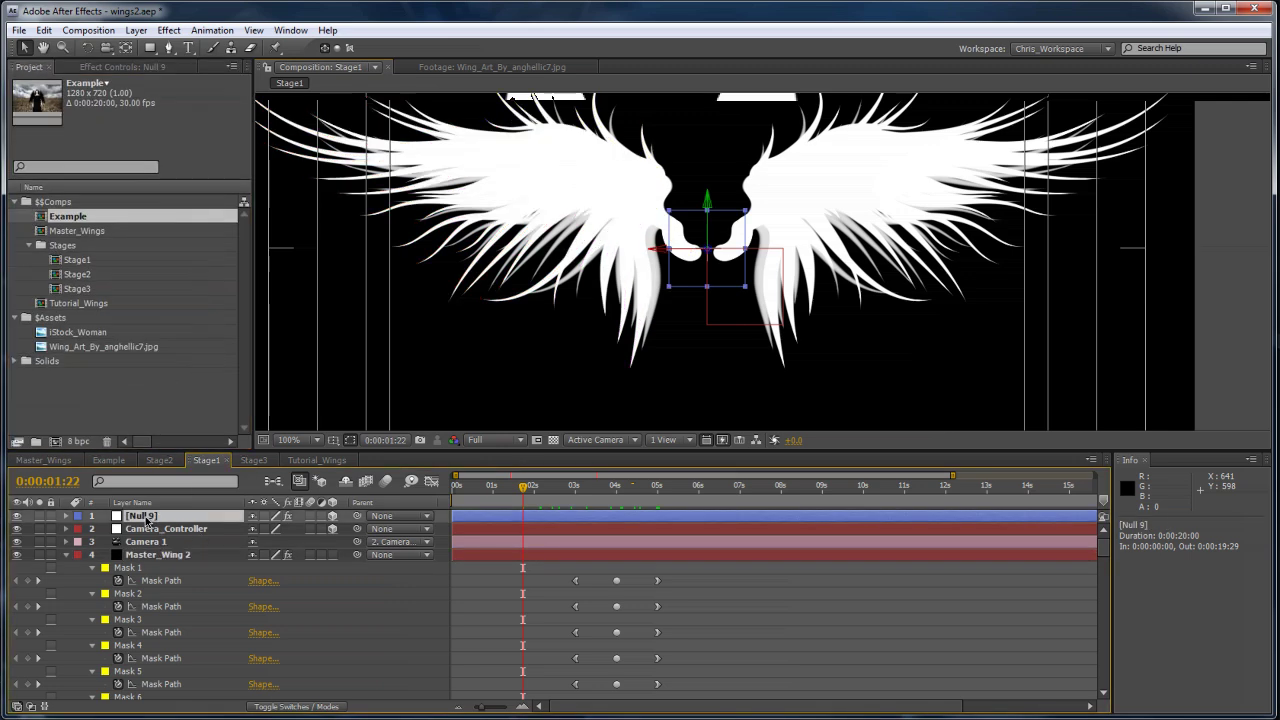
key("Return")
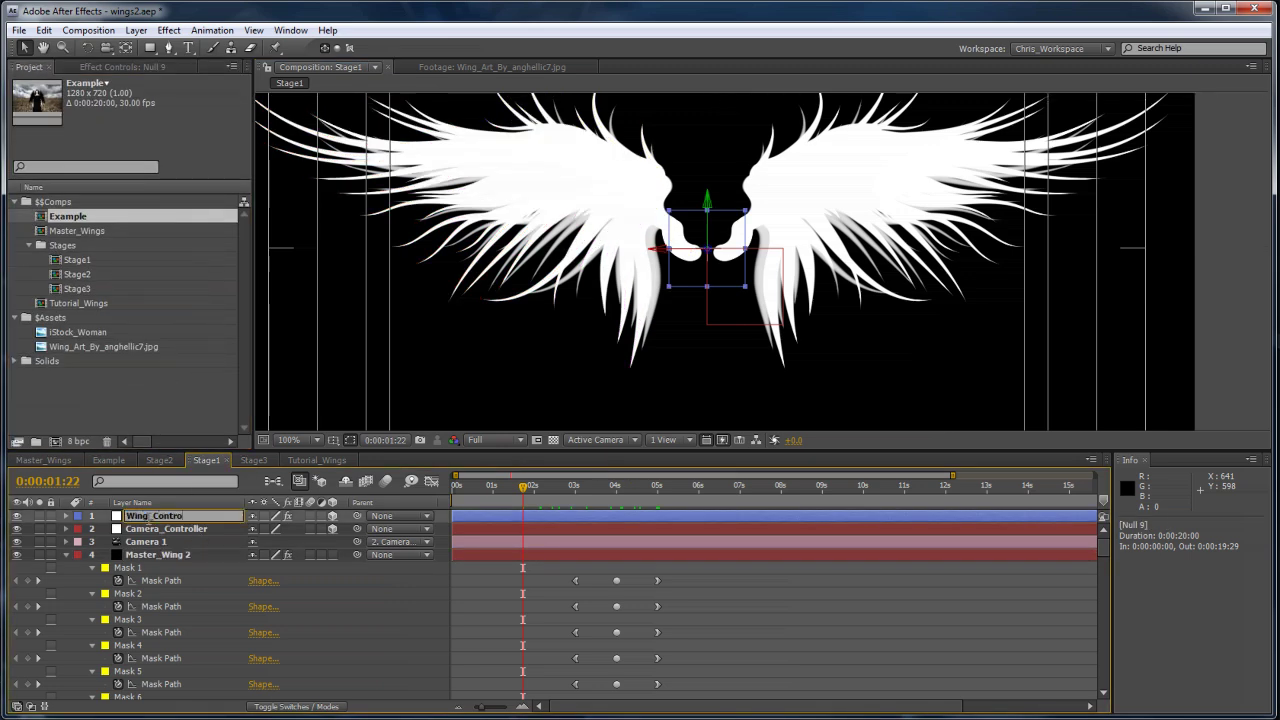
key("Return")
Step: Set Wing_Controller's Bend_Value slider to 1.41 and its Bend_Cyles angle to -21°
key("F3")
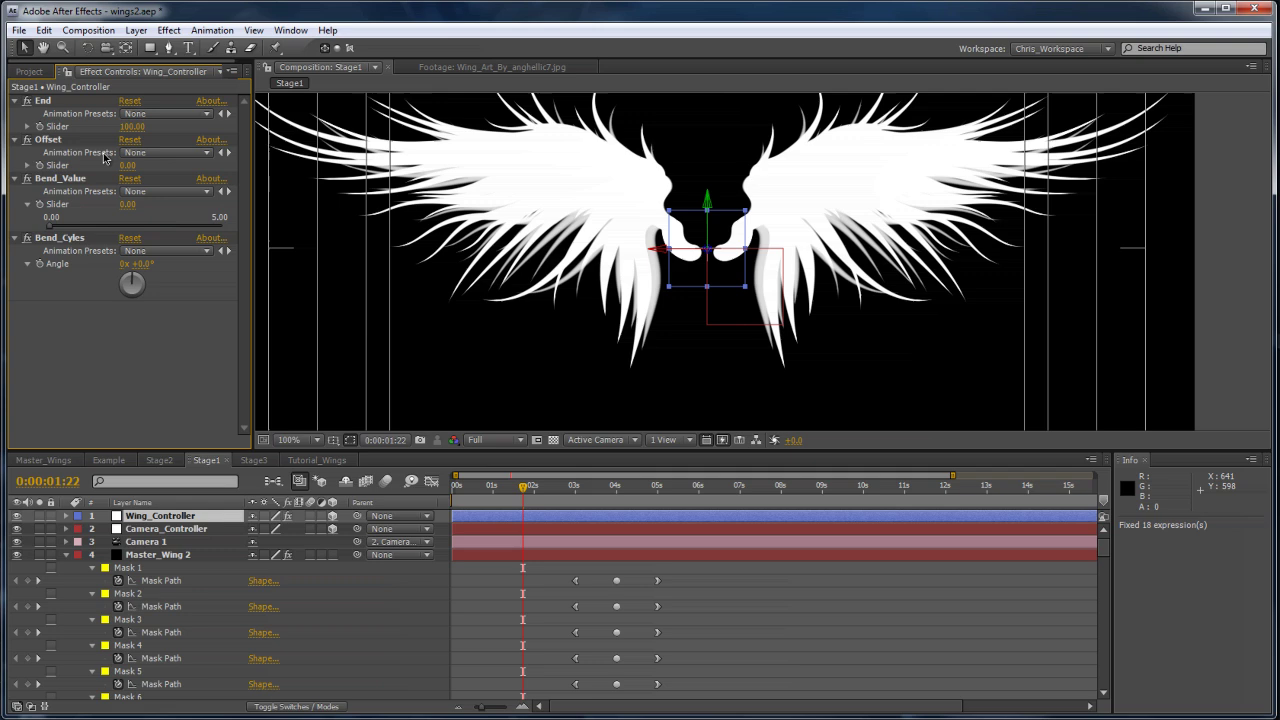
left_click_drag(128, 205, 490, 228)
mouse_move(140, 264)
left_mouse_down()
mouse_move(176, 266)
mouse_move(96, 273)
mouse_move(132, 274)
left_mouse_up()
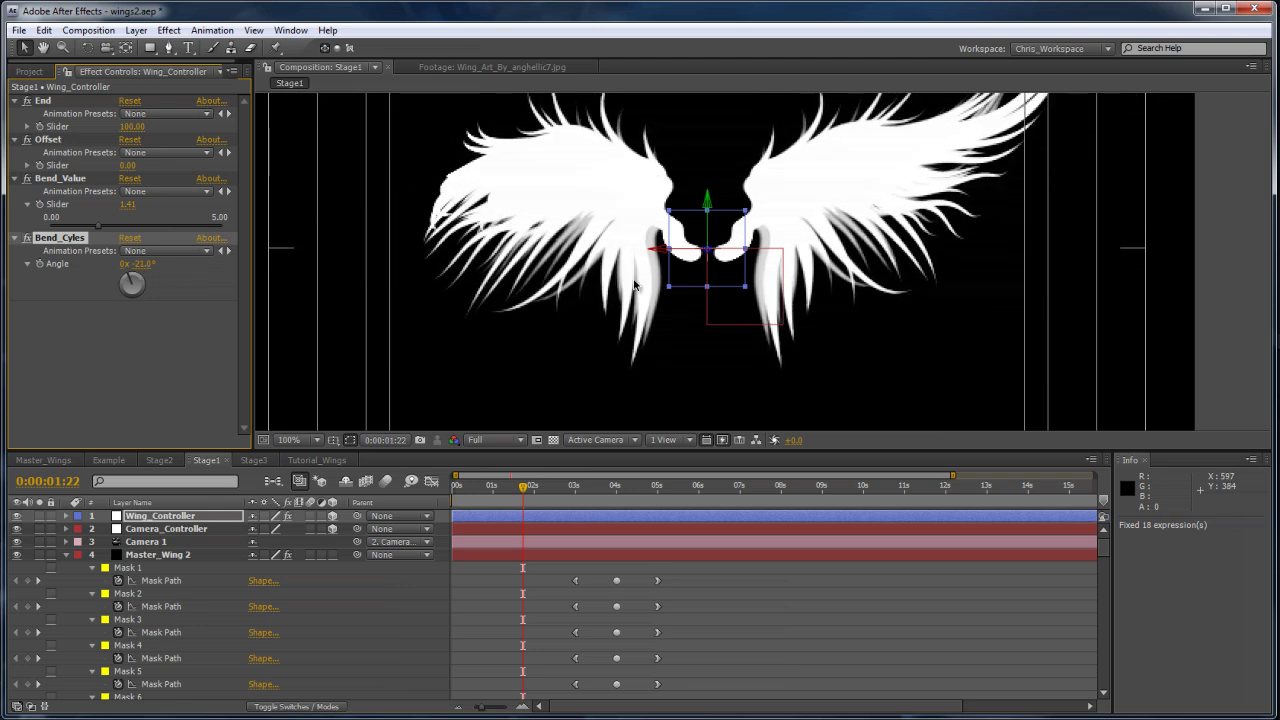
Step: Negate Master_Wing 2's Bend Axis expression so it reads -thisComp.layer("Wing_Controller").effect("Bend_Cyles")("Angle")
left_click_drag(766, 219, 758, 280)
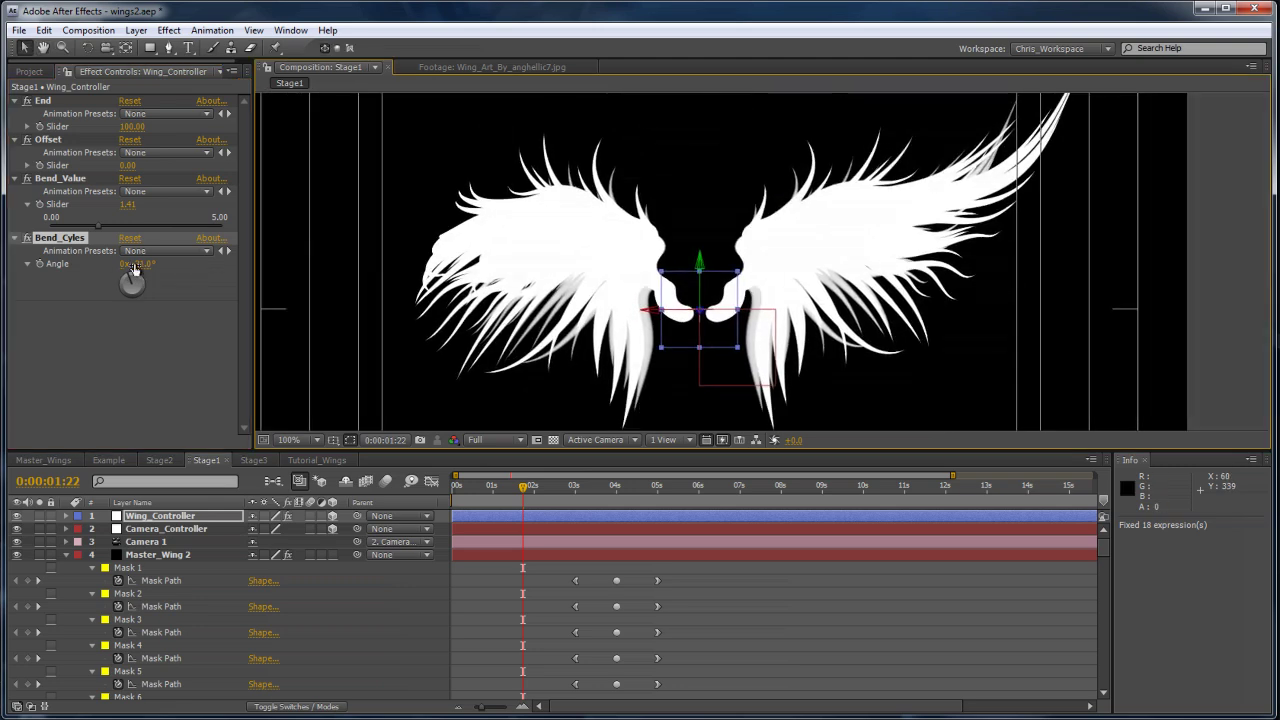
left_click(153, 555)
scroll(286, 571, "down", 15)
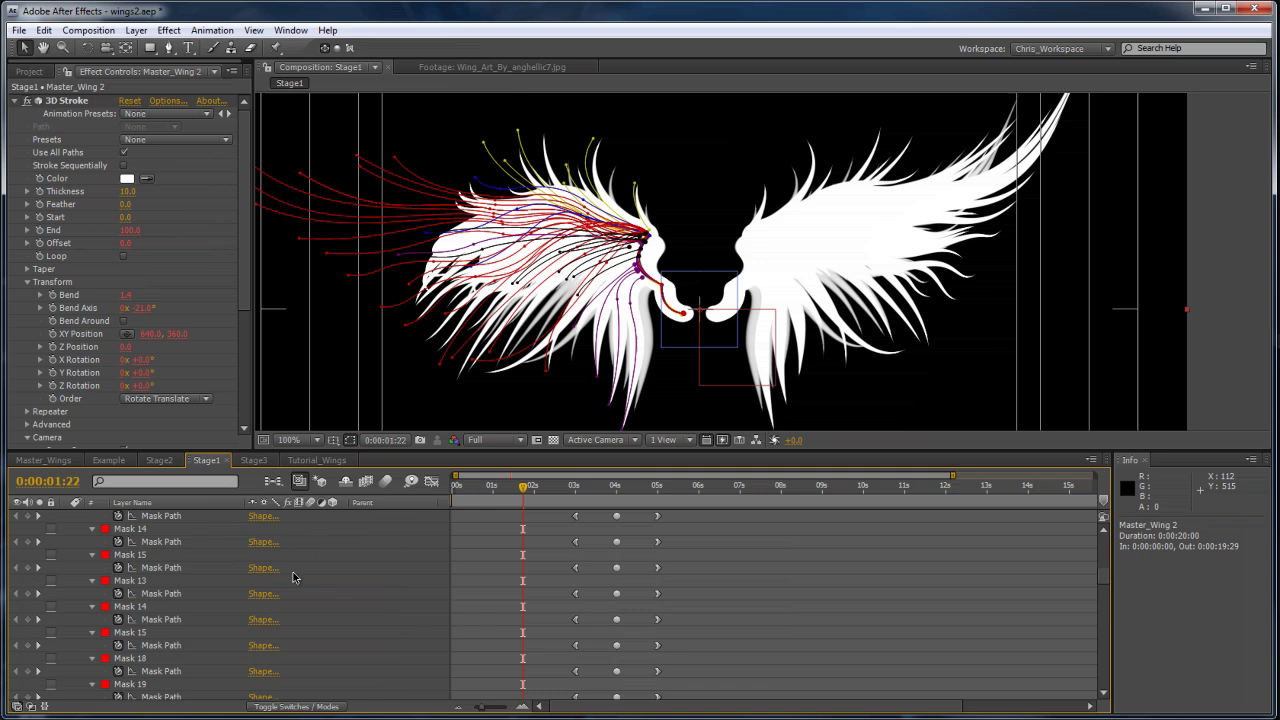
scroll(293, 578, "down", 3)
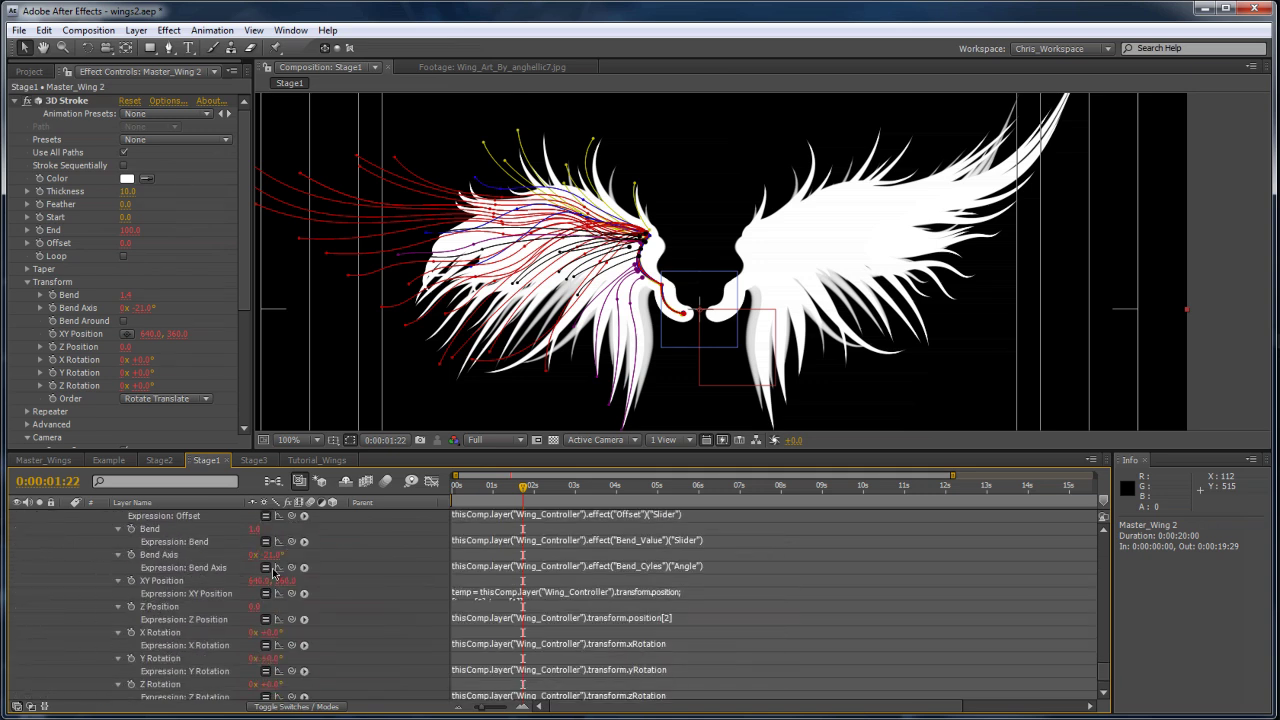
left_click(482, 567)
left_click(485, 568)
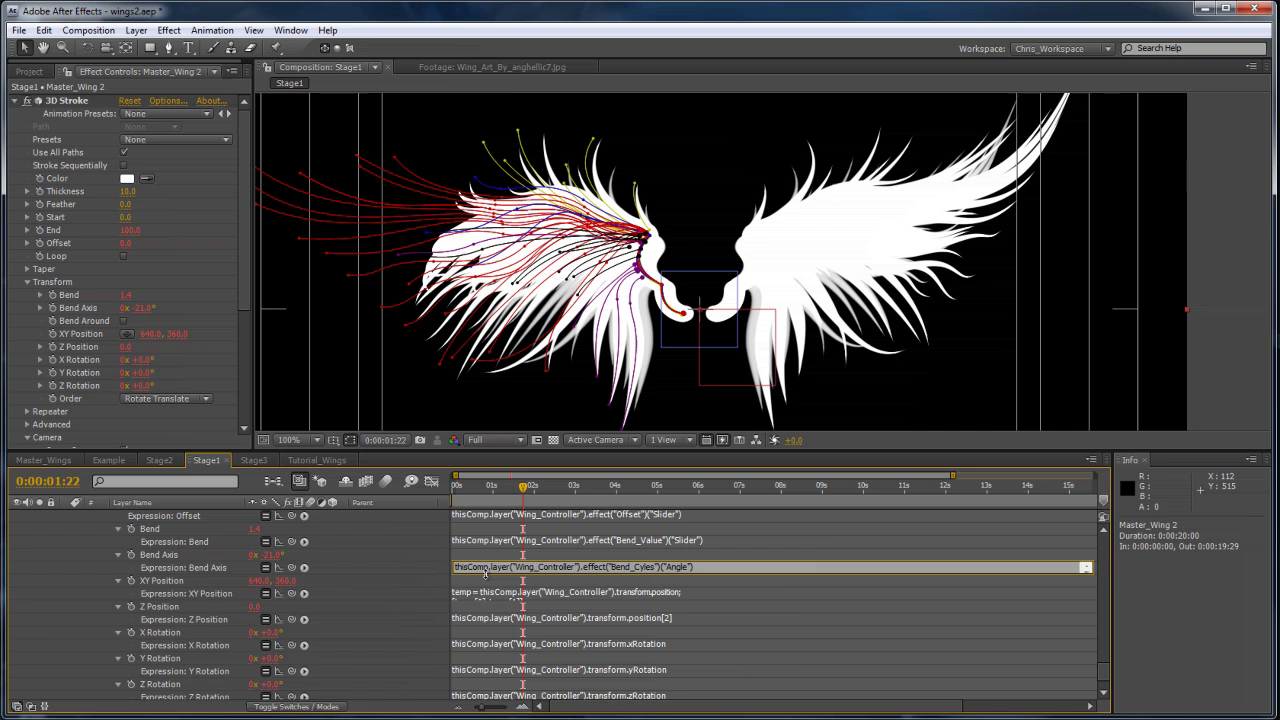
type("-")
key("KP_Enter")
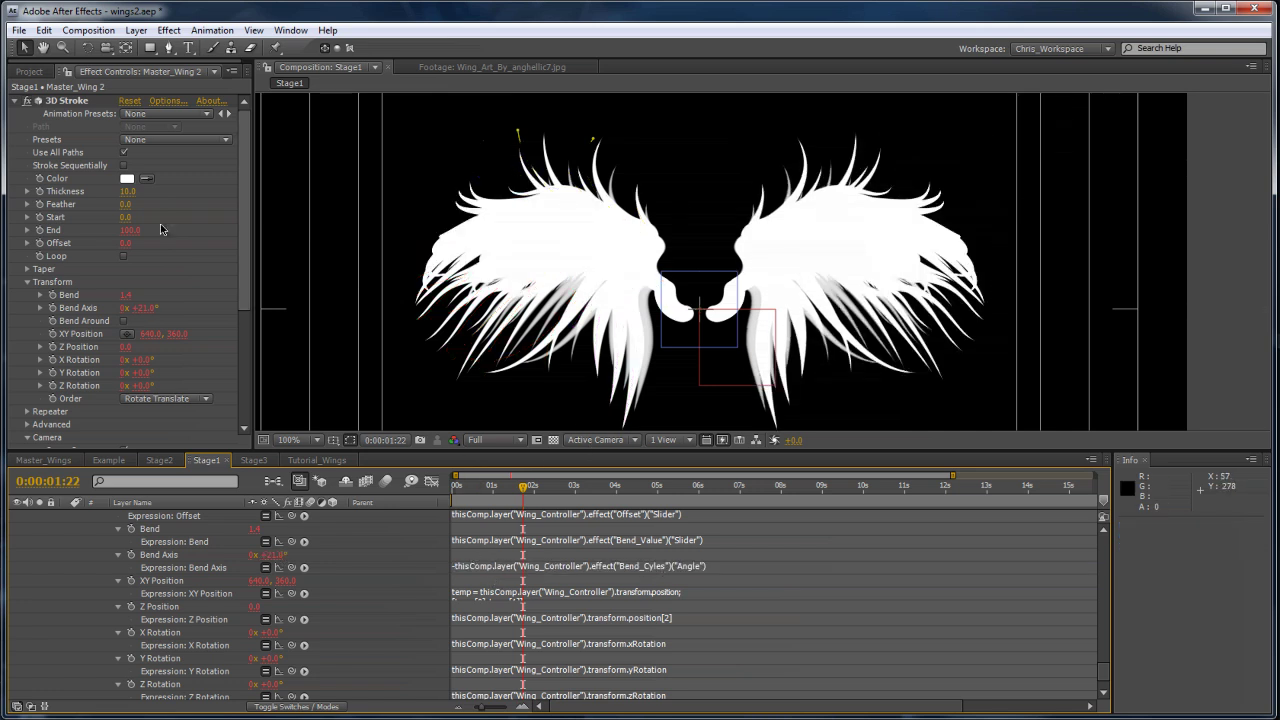
Step: Set Wing_Controller's Bend_Cyles angle to 321° to test both wings bending together
scroll(205, 569, "up", 5)
scroll(205, 566, "up", 10)
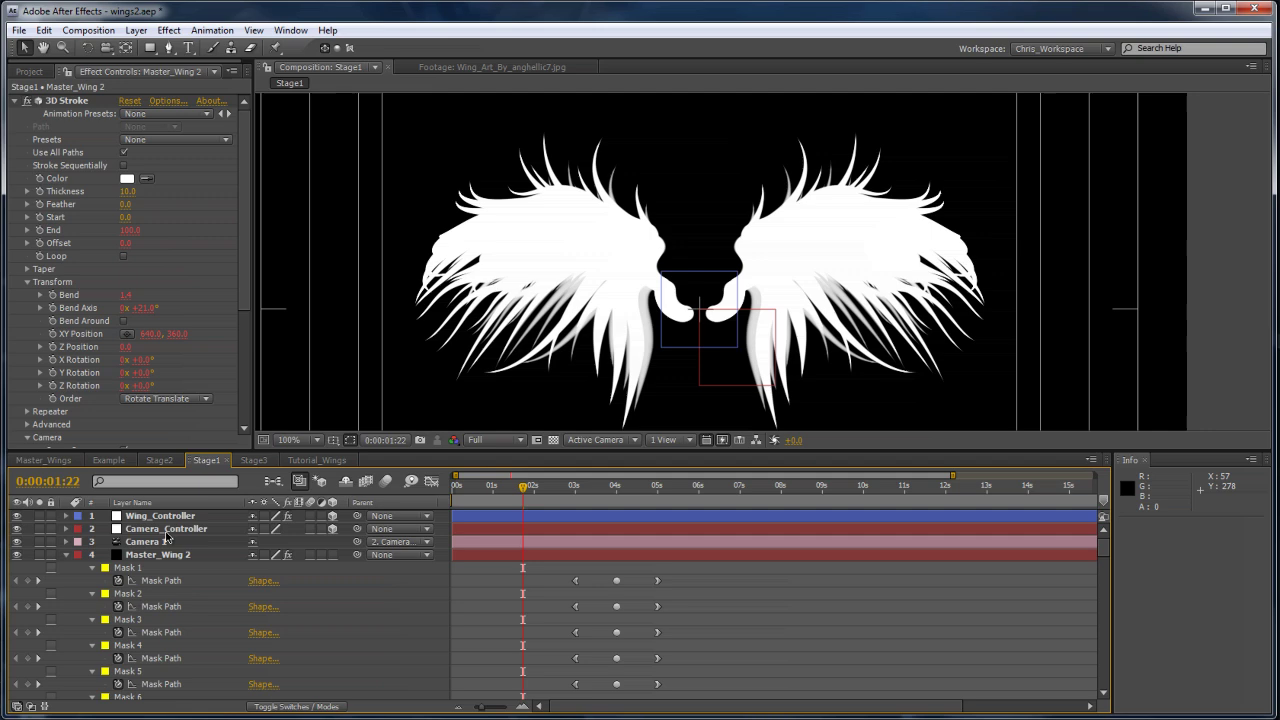
left_click(155, 515)
left_click_drag(142, 274, 346, 337)
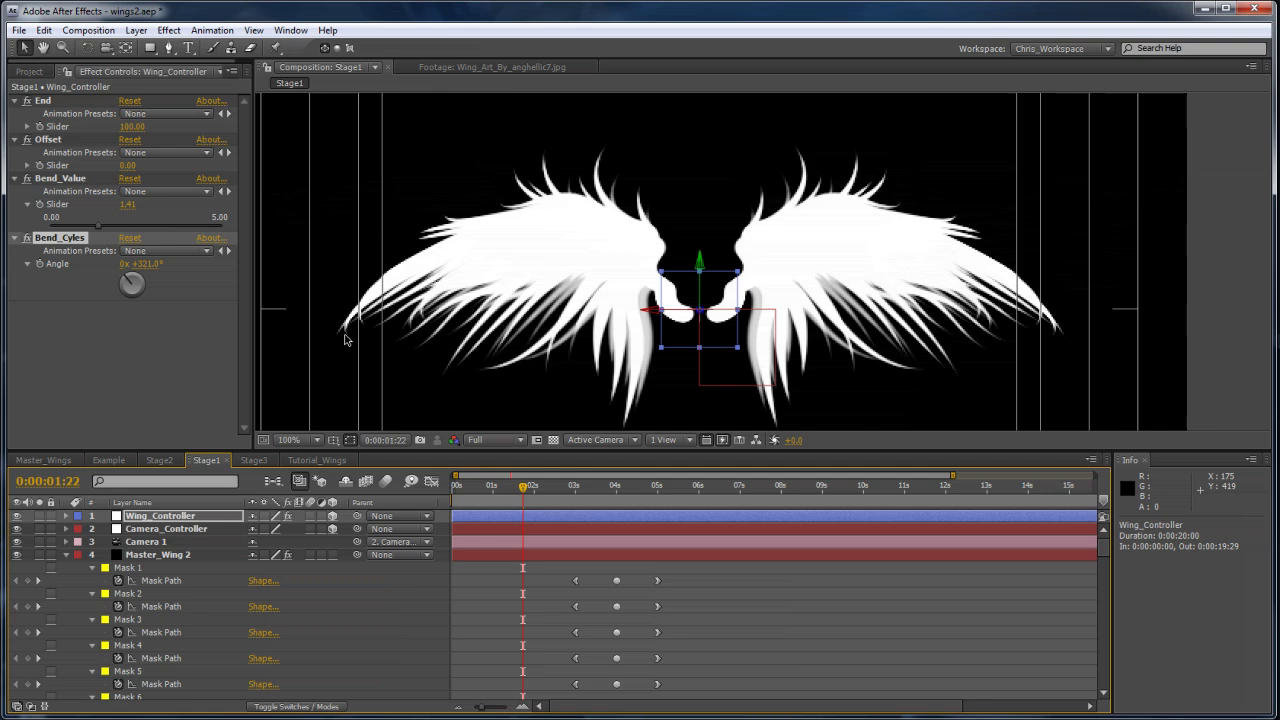
Step: Inspect the wings from several angles by varying Camera_Controller's Y Rotation, comparing 0° with 180°
left_click(152, 529)
key("r")
left_click_drag(289, 568, 460, 298)
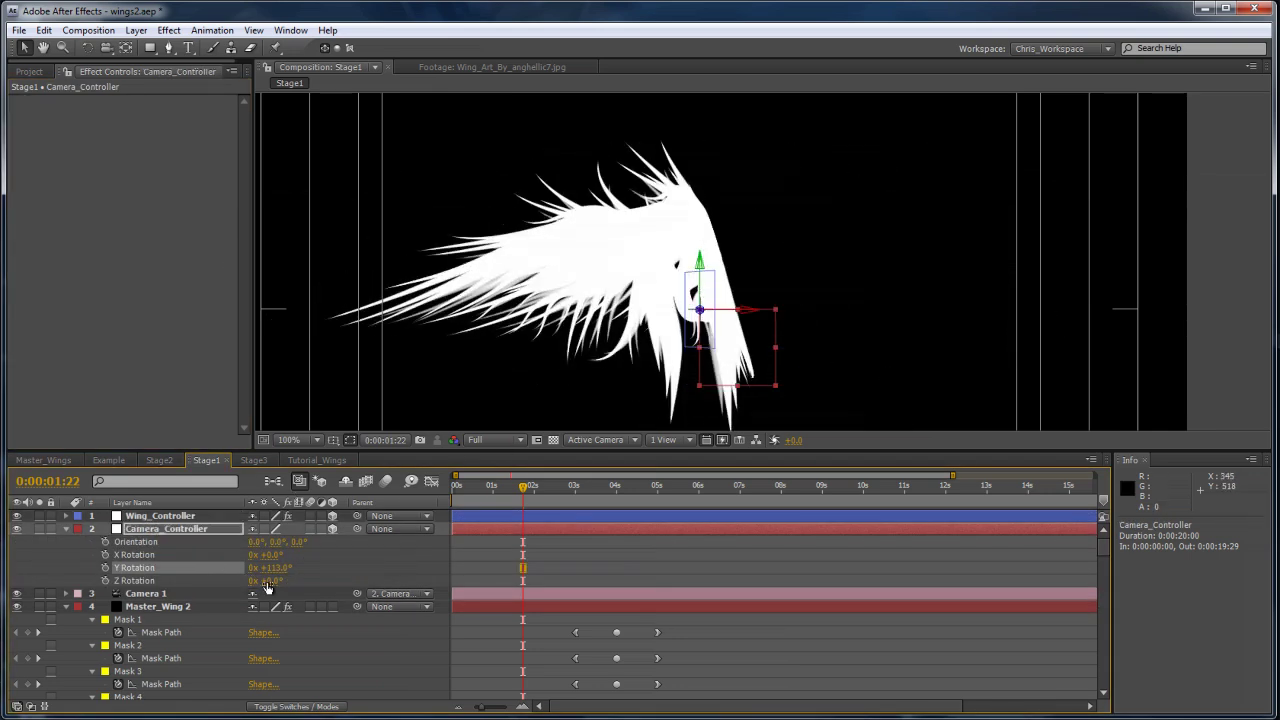
mouse_move(278, 569)
left_mouse_down()
mouse_move(260, 574)
mouse_move(345, 567)
mouse_move(272, 568)
left_mouse_up()
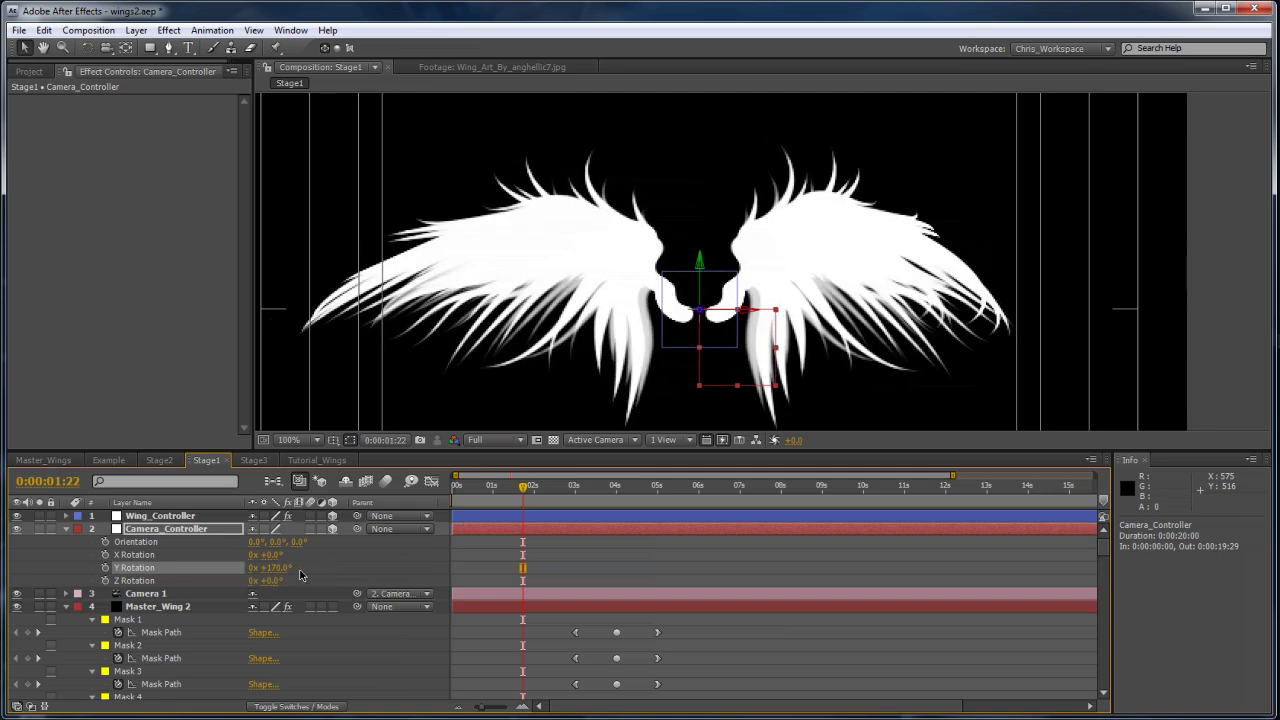
left_click(272, 568)
type("0")
left_click(346, 571)
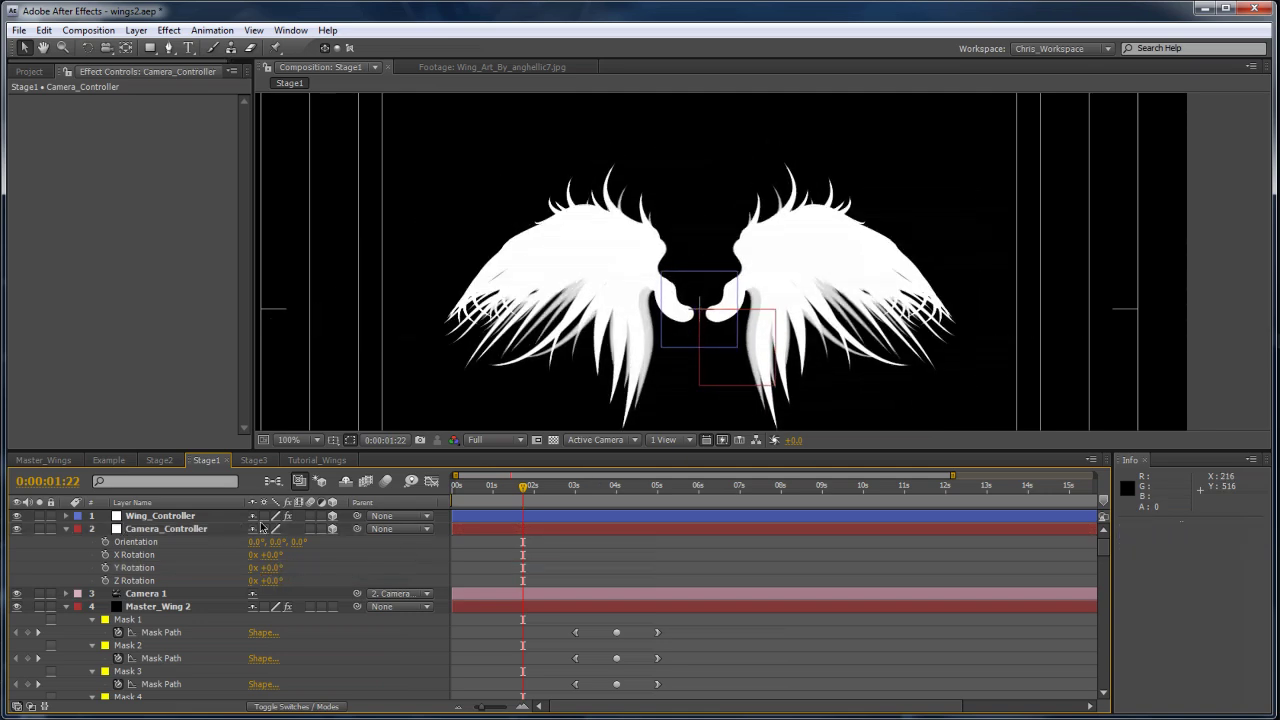
left_click(268, 574)
type("18")
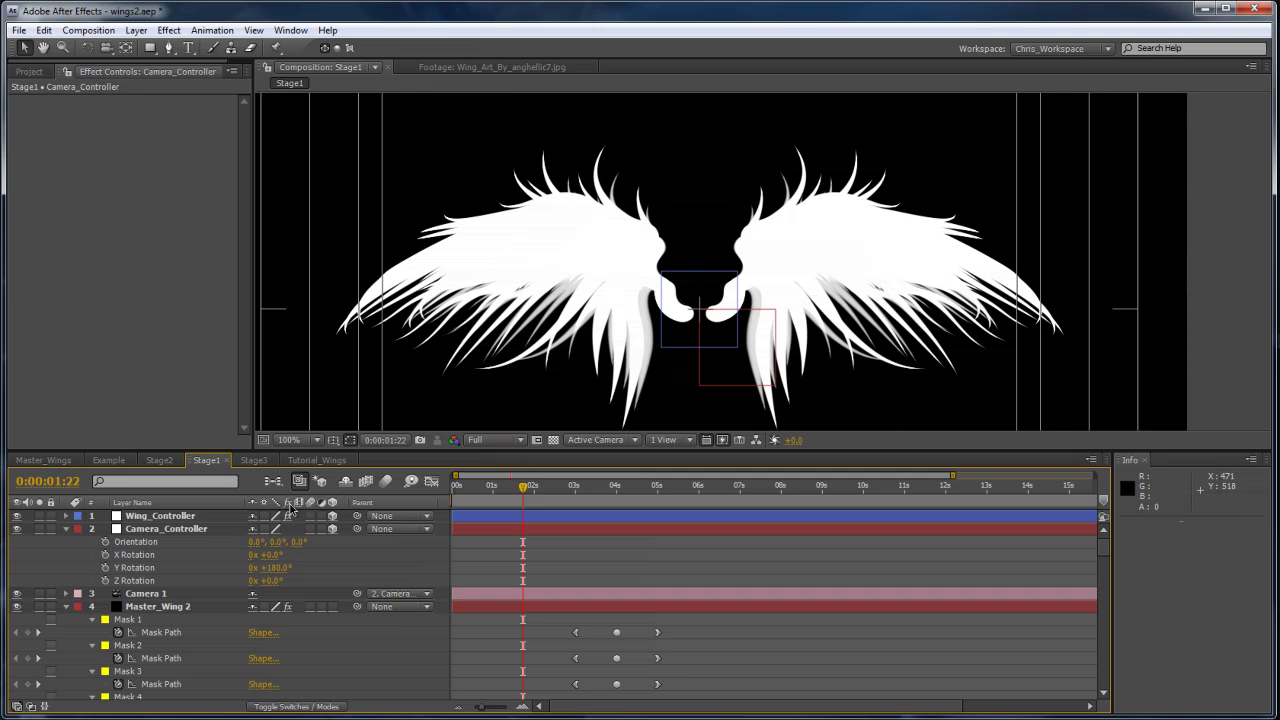
Step: Collapse the Camera_Controller and Master_Wing 2 properties and enlarge the composition viewer
left_click(66, 529)
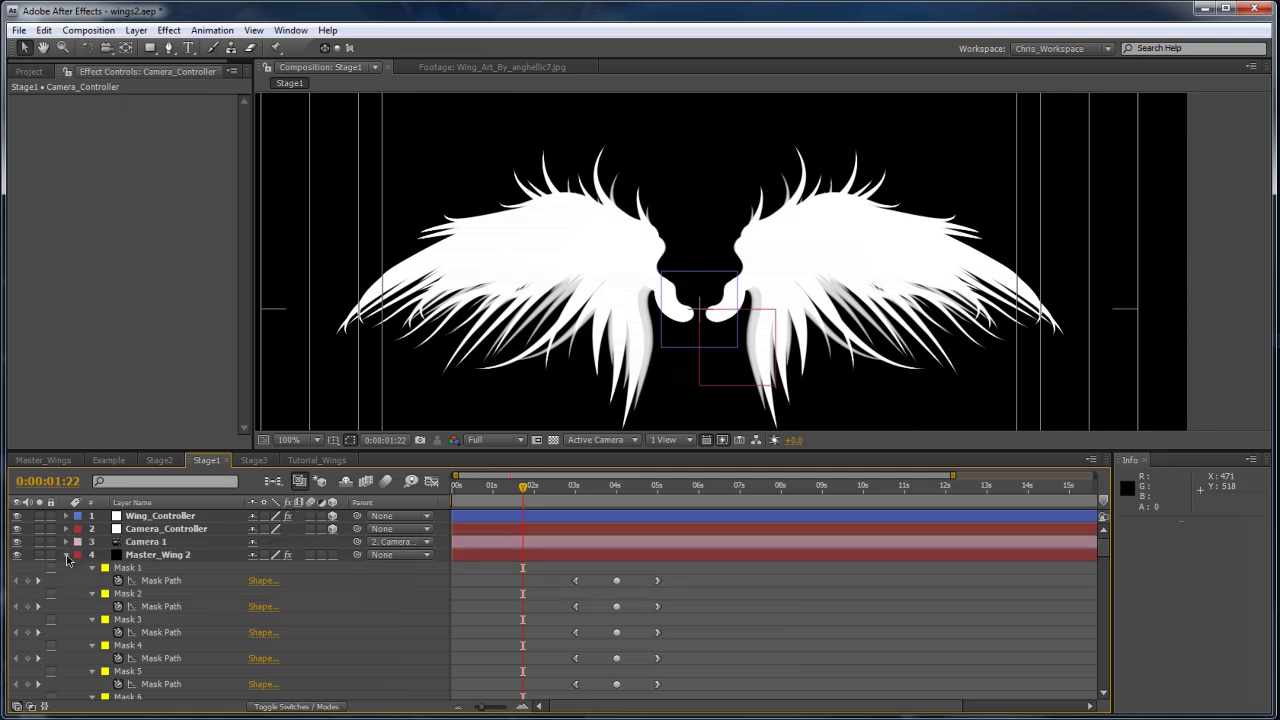
left_click(66, 555)
left_click_drag(538, 450, 538, 536)
left_click(170, 30)
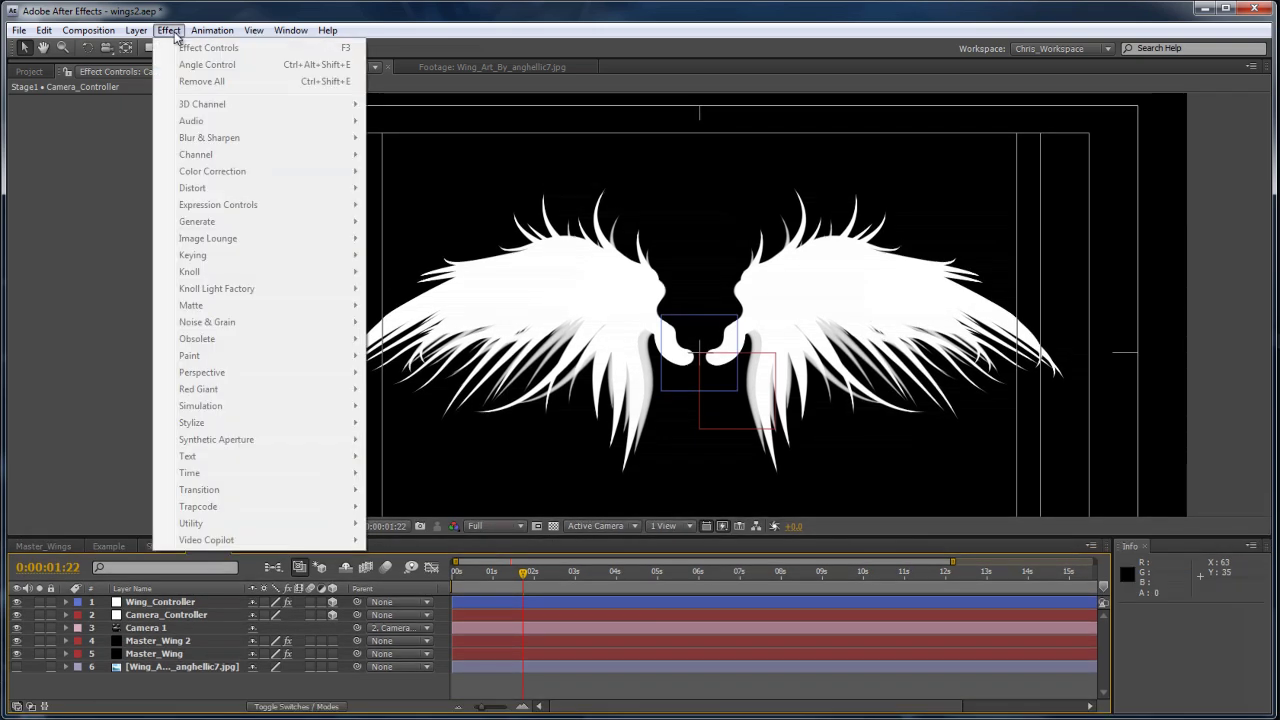
mouse_move(138, 31)
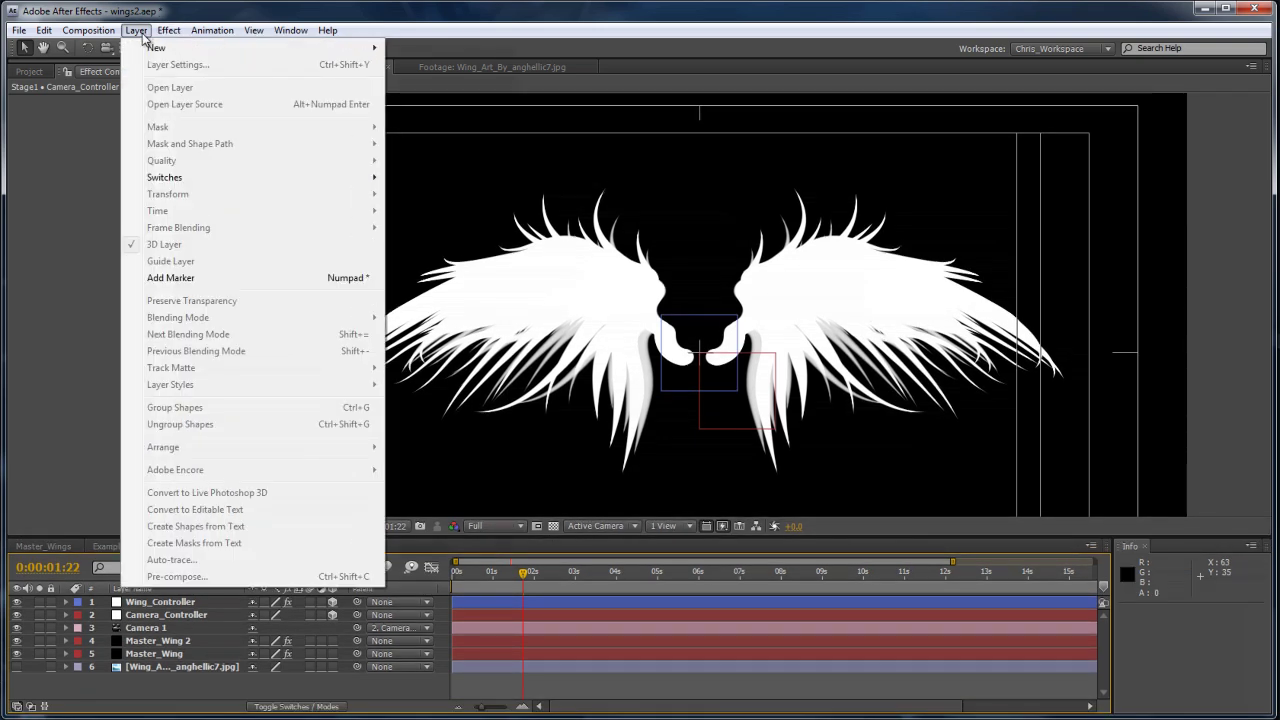
mouse_move(152, 52)
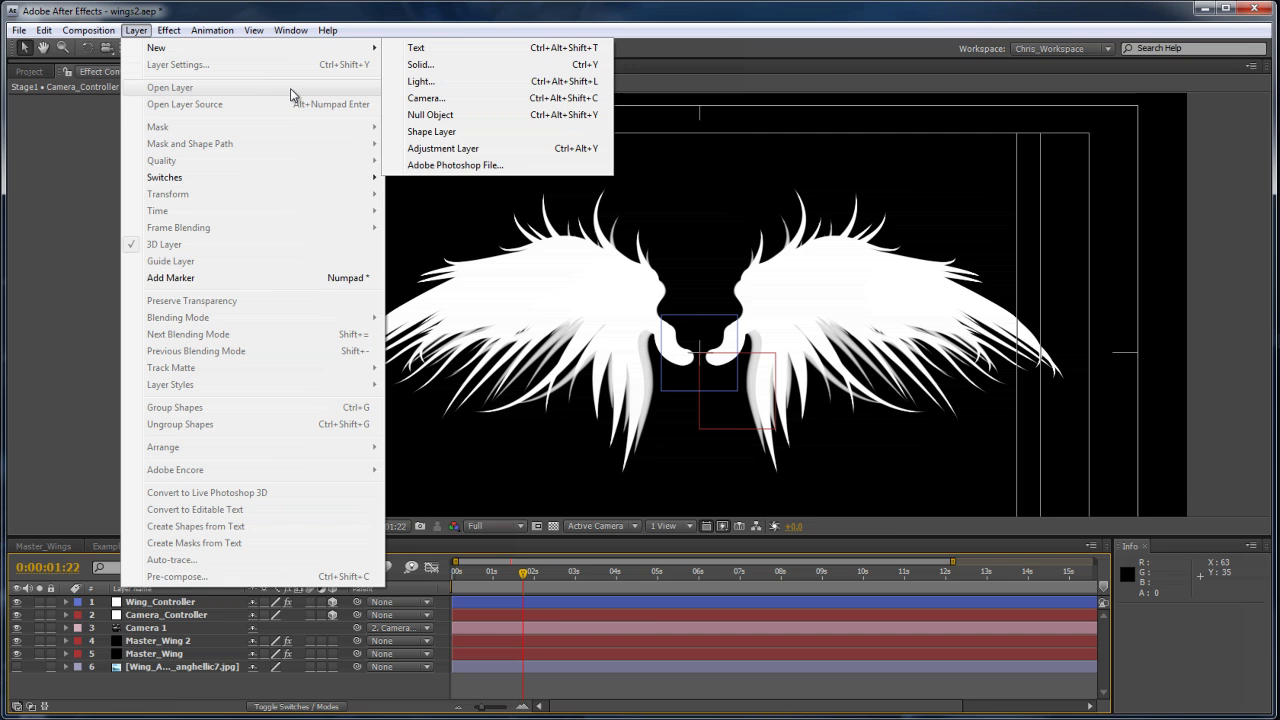
left_click(768, 378)
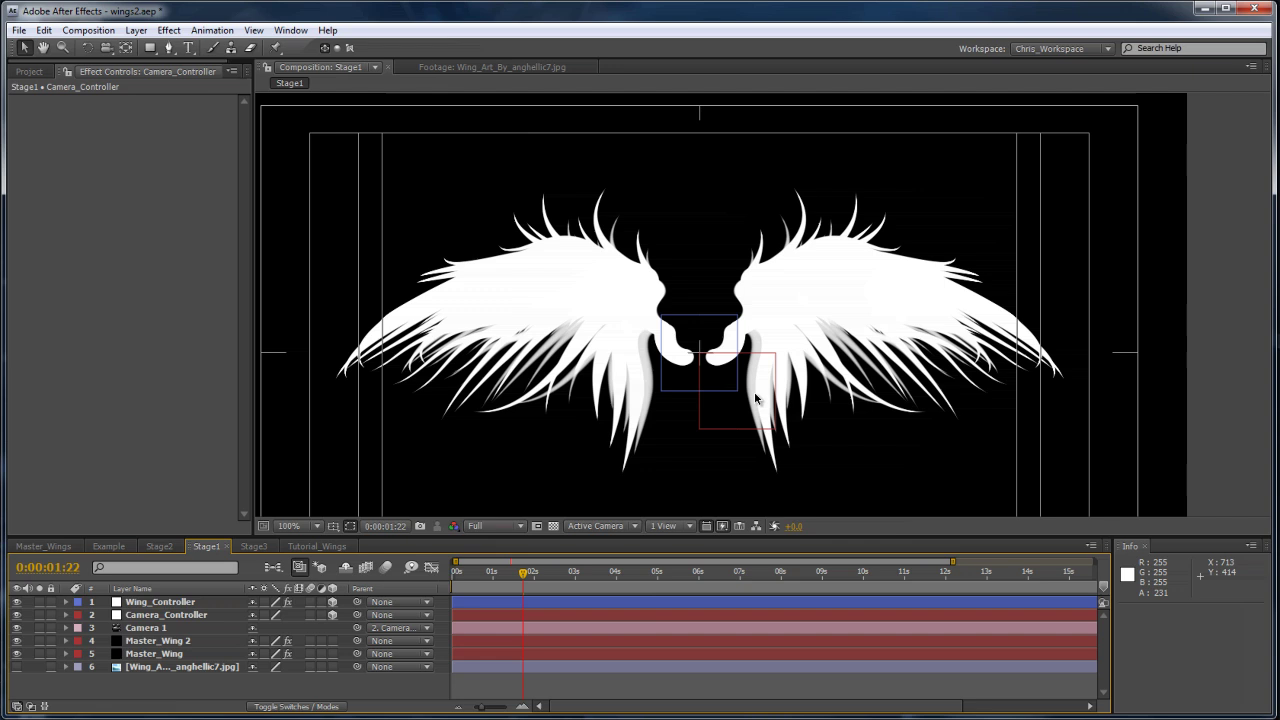
Step: Set the 3D Stroke color of Master_Wing 2 to red to tell the two wings apart
left_click(170, 641)
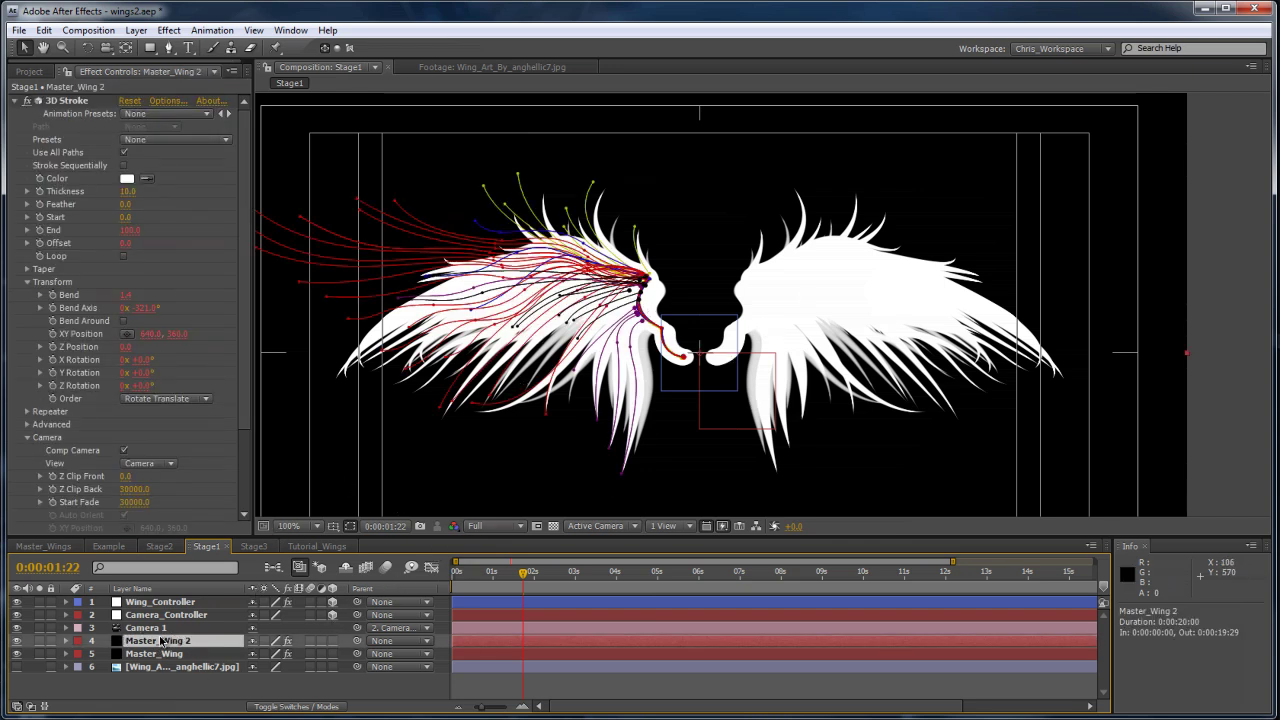
left_click(127, 178)
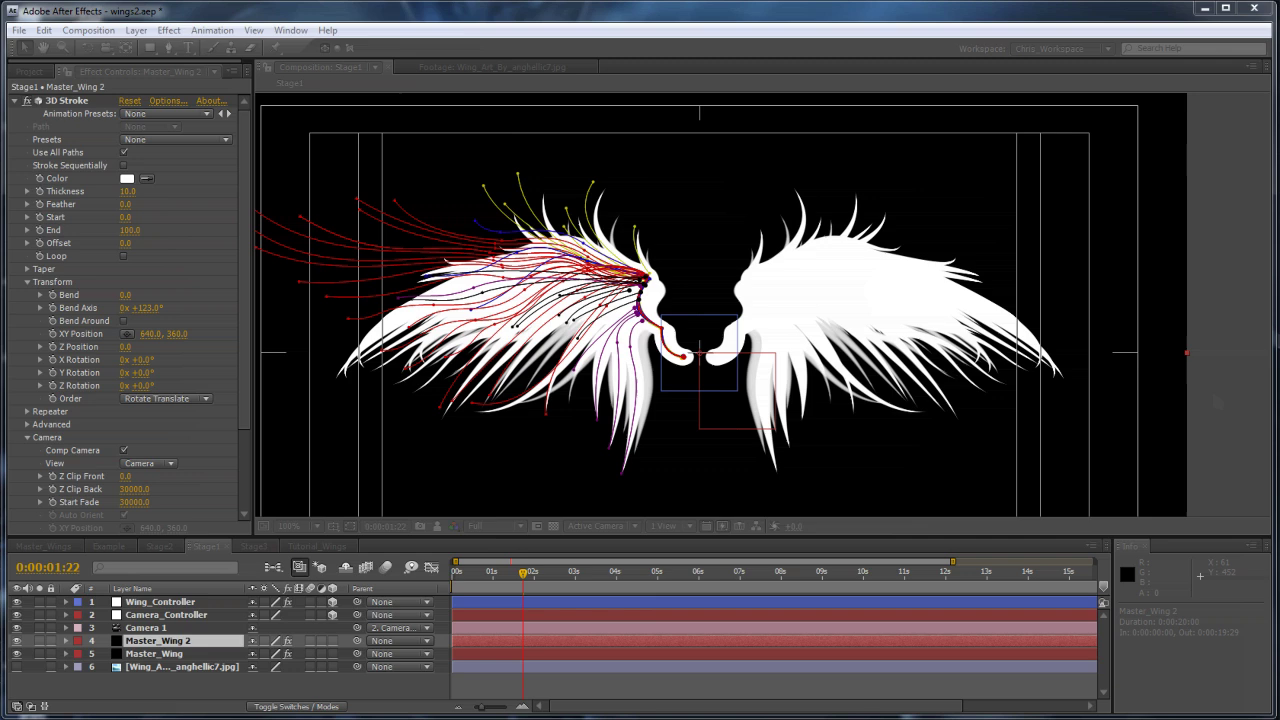
key("Return")
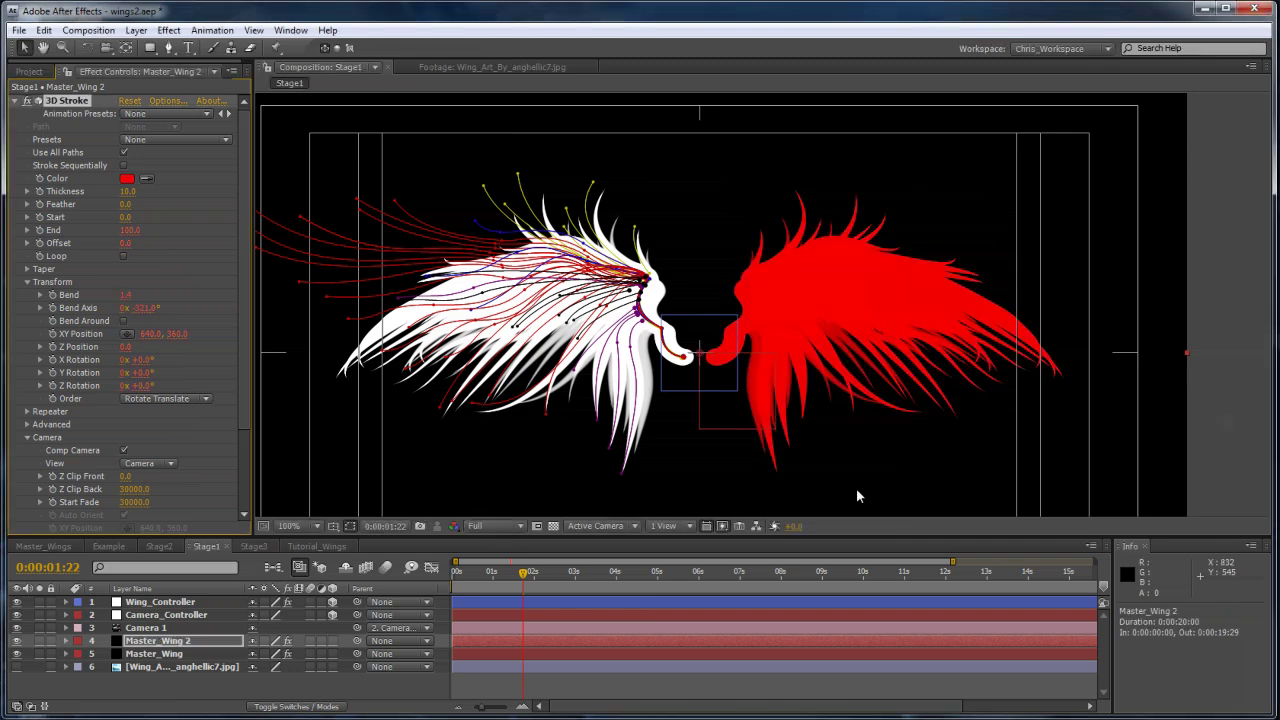
Step: Set Camera_Controller's Y Rotation to 255° to examine how the two wing layers overlap
left_click(149, 625)
left_click(152, 616)
key("r")
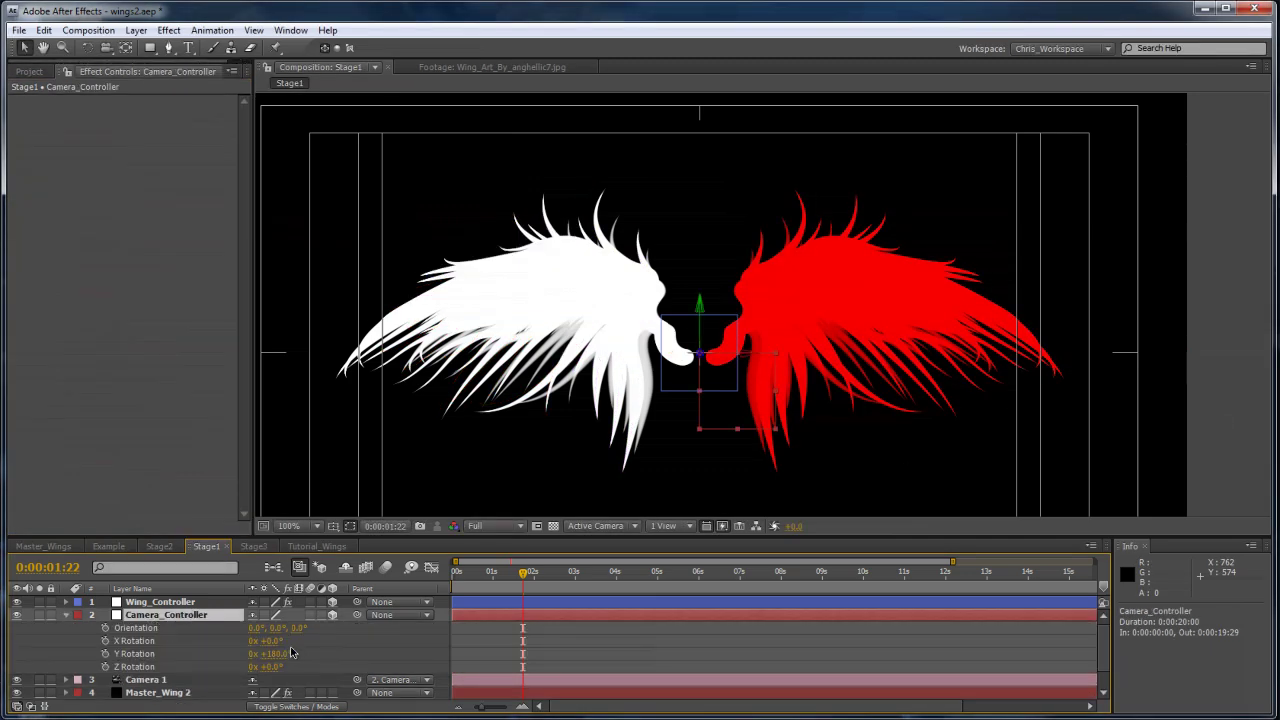
left_click_drag(278, 653, 352, 674)
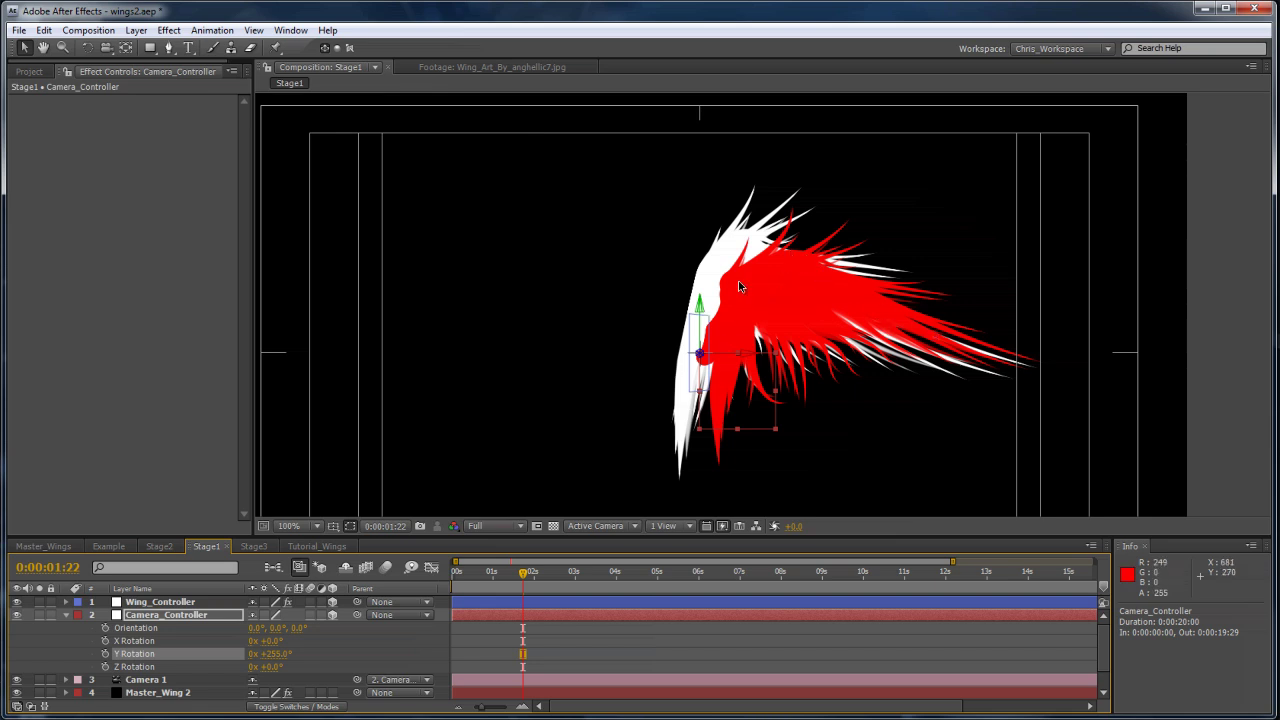
Step: Reset Camera_Controller's Y Rotation to 0°
scroll(180, 673, "down", 2)
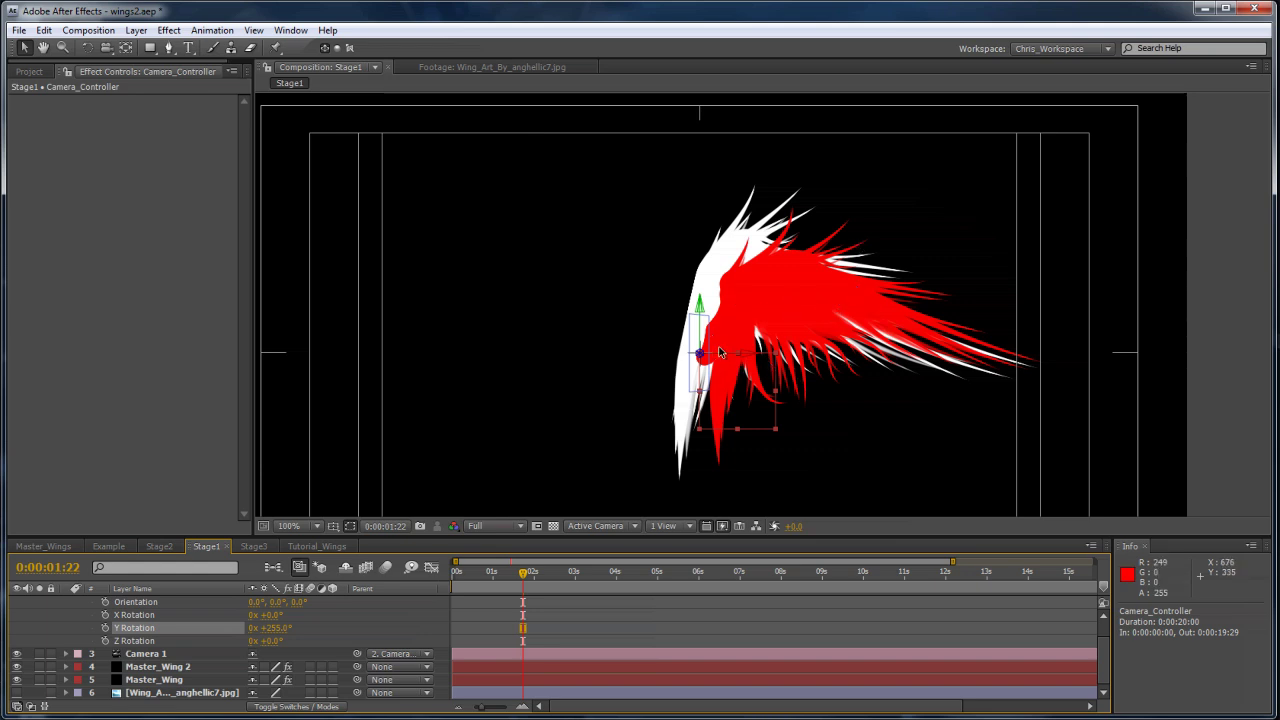
left_click(268, 632)
type("0")
key("Return")
scroll(135, 620, "up", 2)
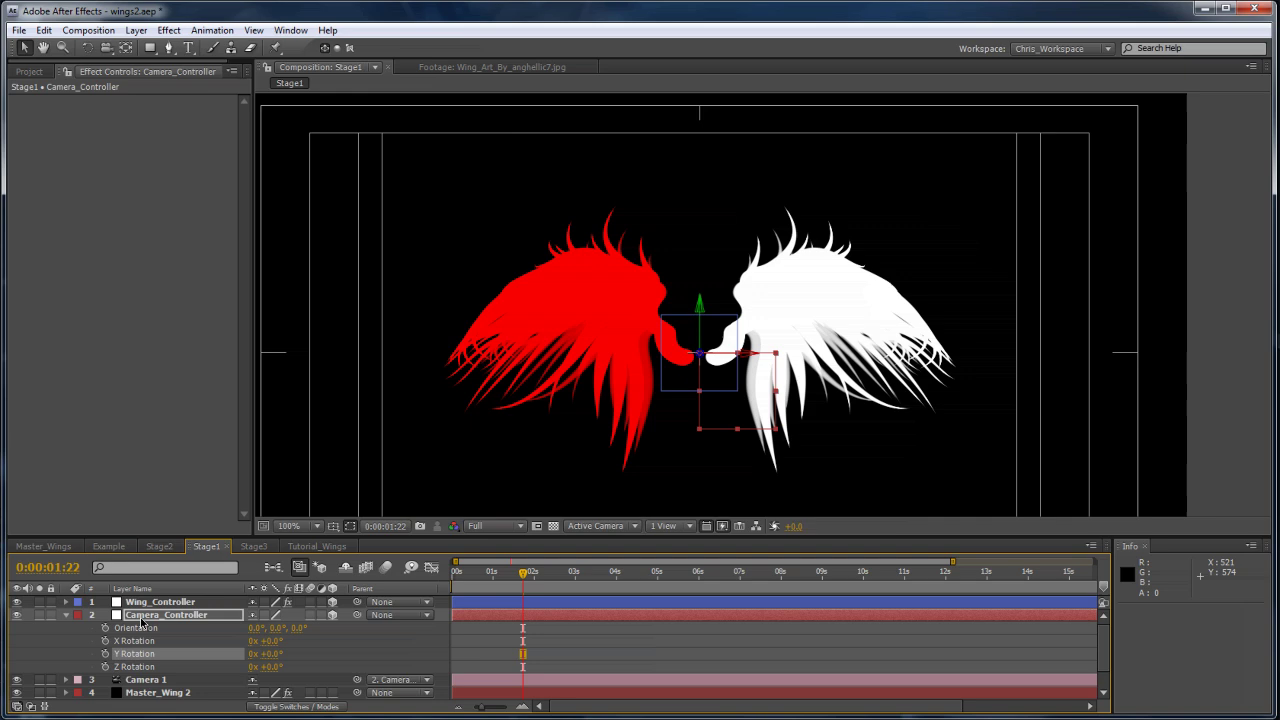
Step: Restore the 3D Stroke color of Master_Wing 2 to white
left_click(143, 616)
scroll(143, 622, "down", 2)
left_click(145, 666)
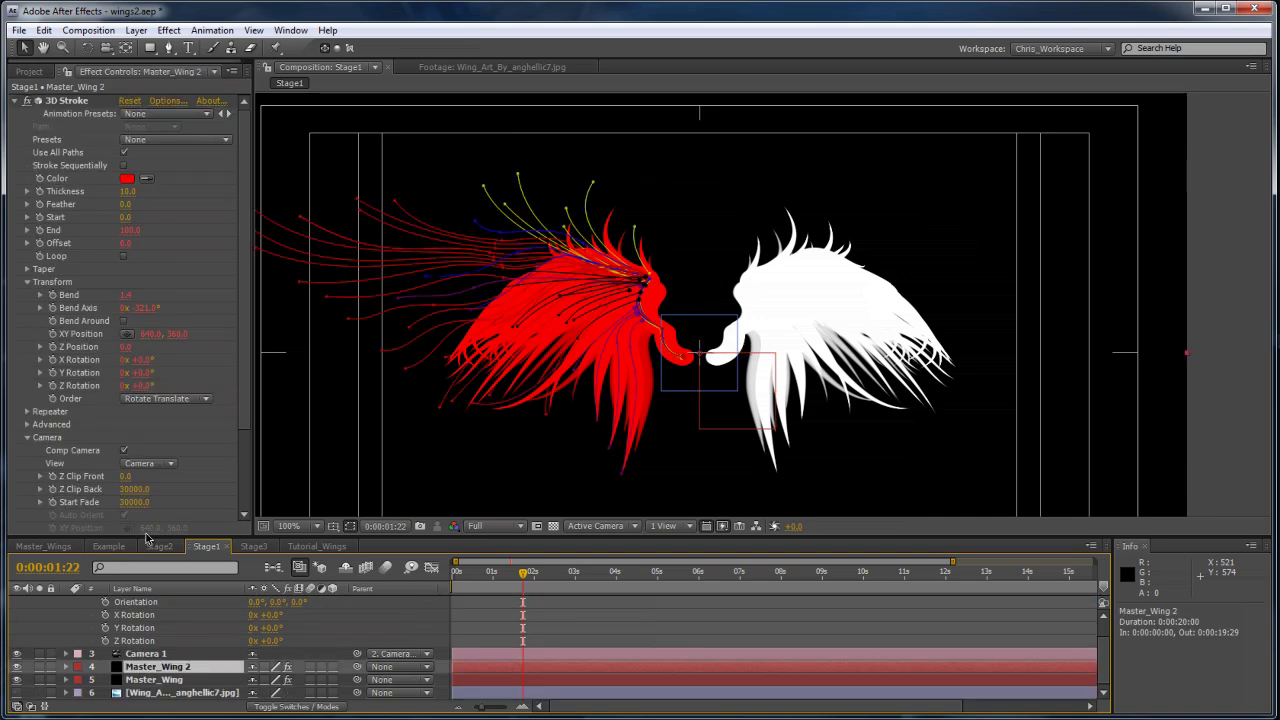
left_click(127, 178)
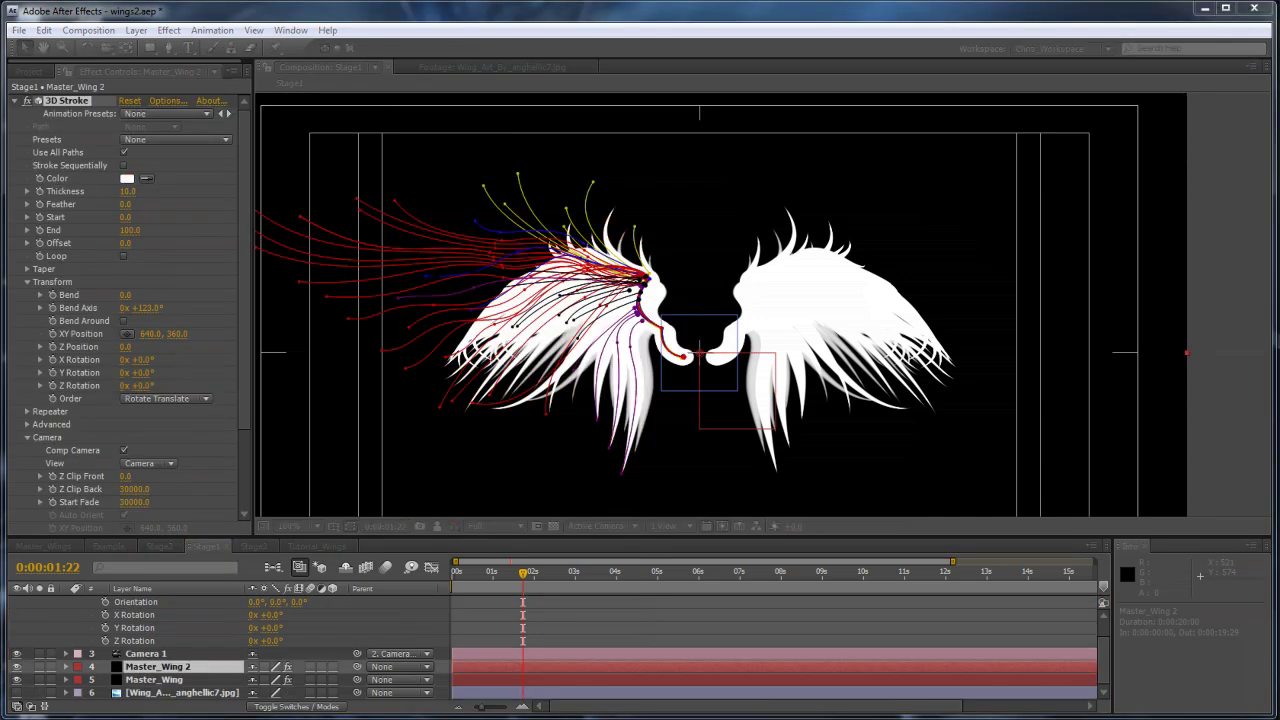
Step: Add a new adjustment layer above the other layers and name it Wing_FX
left_click(136, 30)
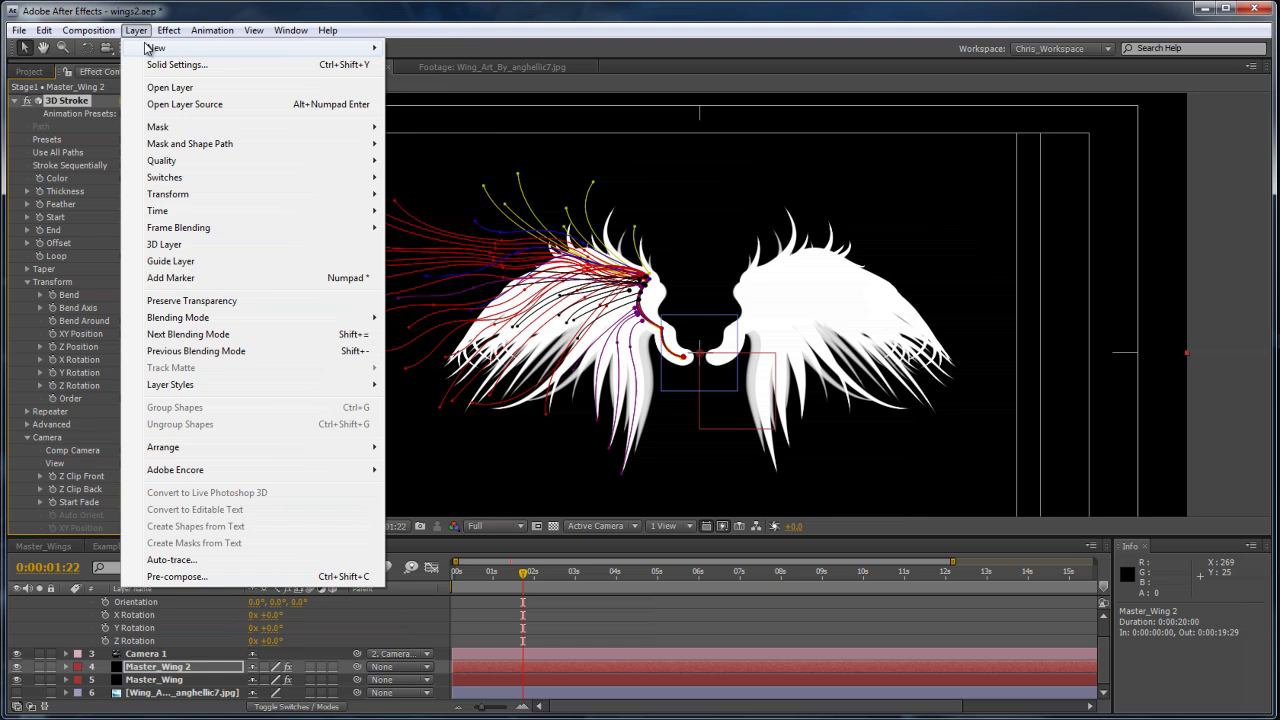
mouse_move(156, 50)
left_click(441, 149)
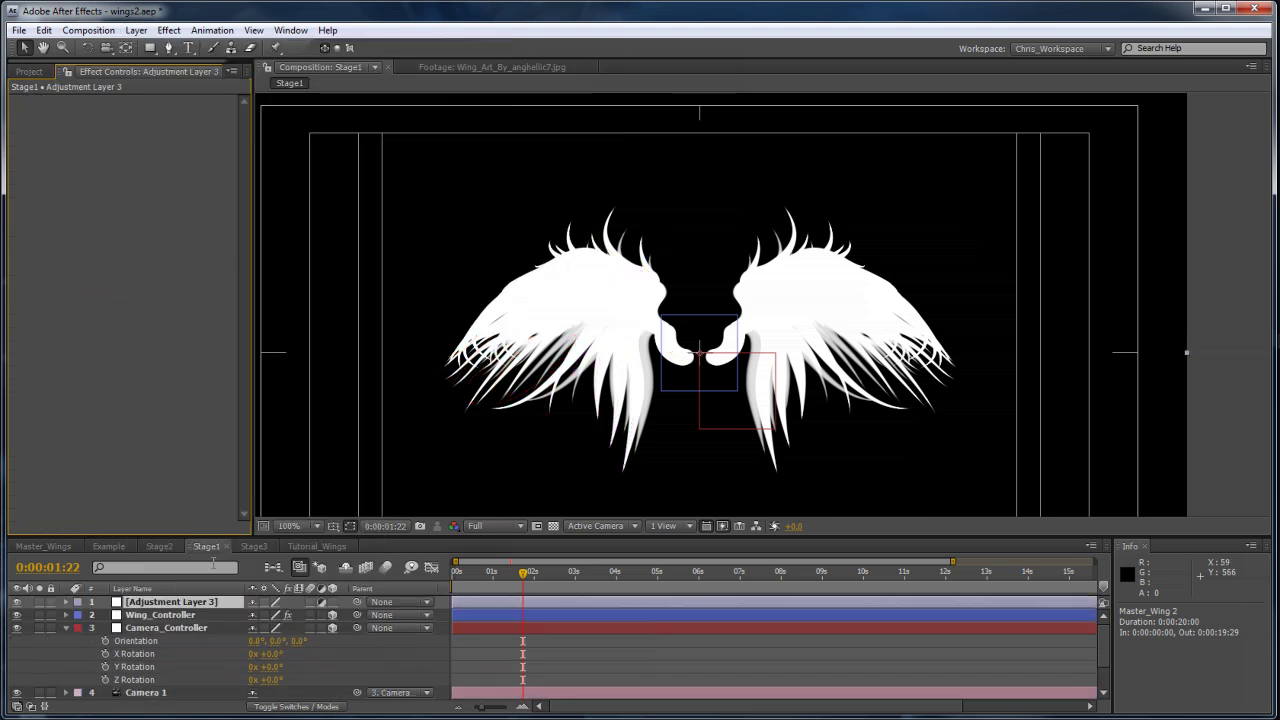
left_click(172, 606)
key("Return")
type("Wing_FX")
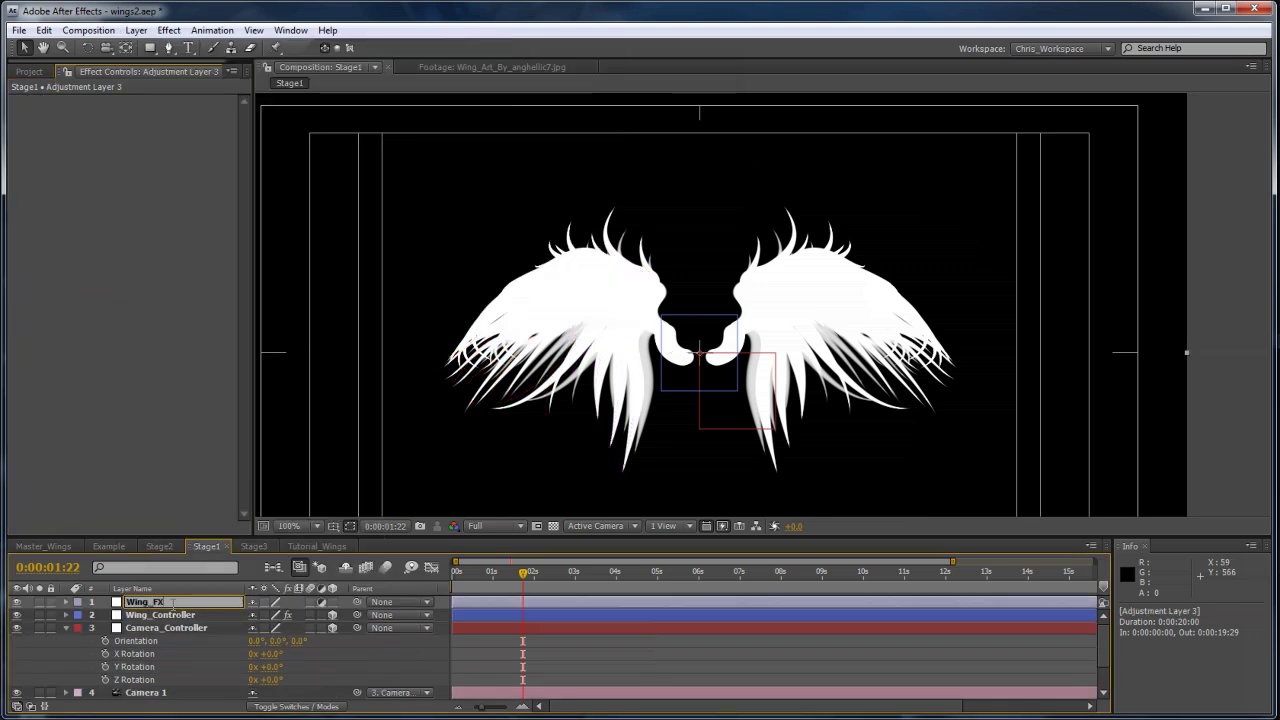
key("Return")
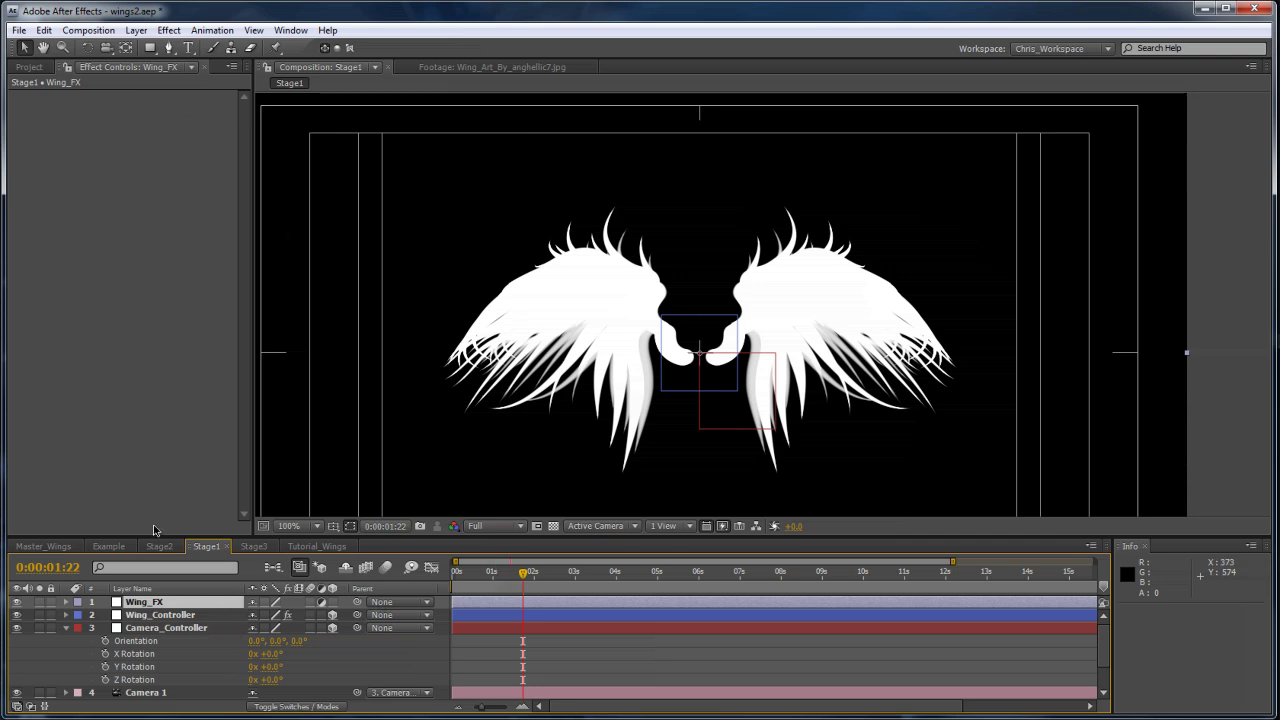
Step: Set Wing_Controller's Bend_Cyles angle to 0° and its Bend_Value slider to 0
left_click(160, 626)
left_click(164, 616)
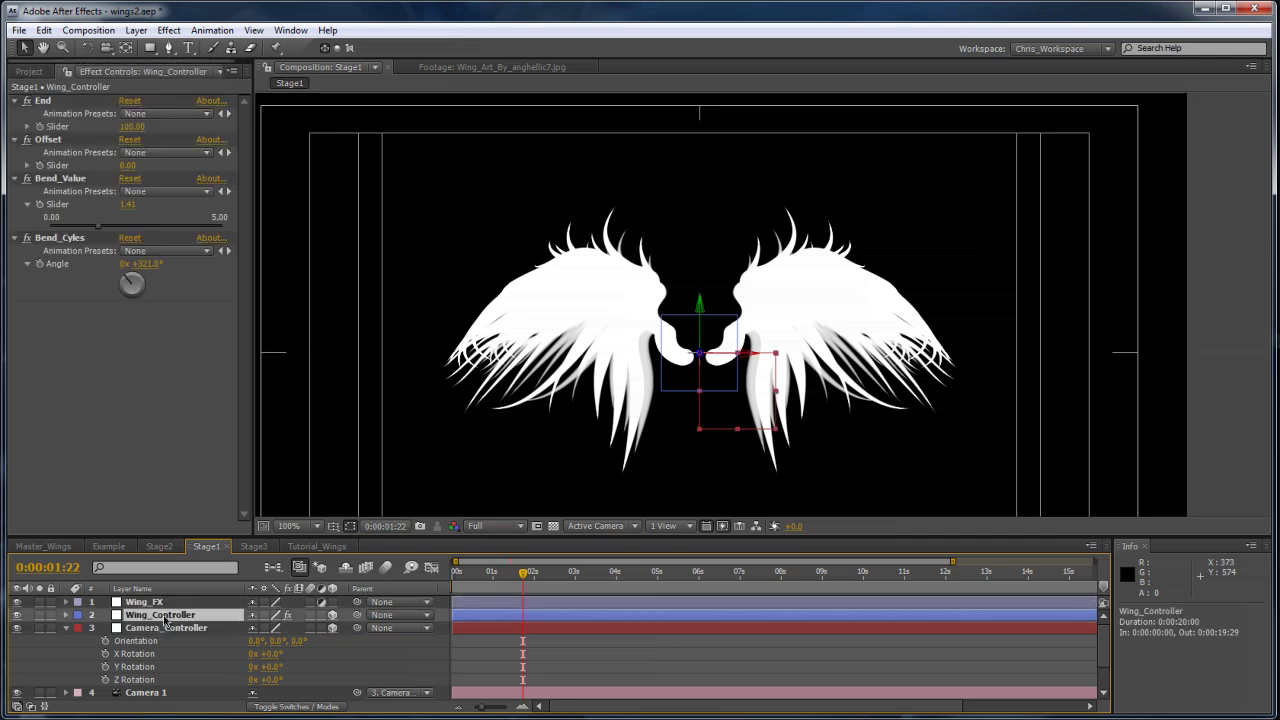
left_click(139, 266)
type("0")
key("Return")
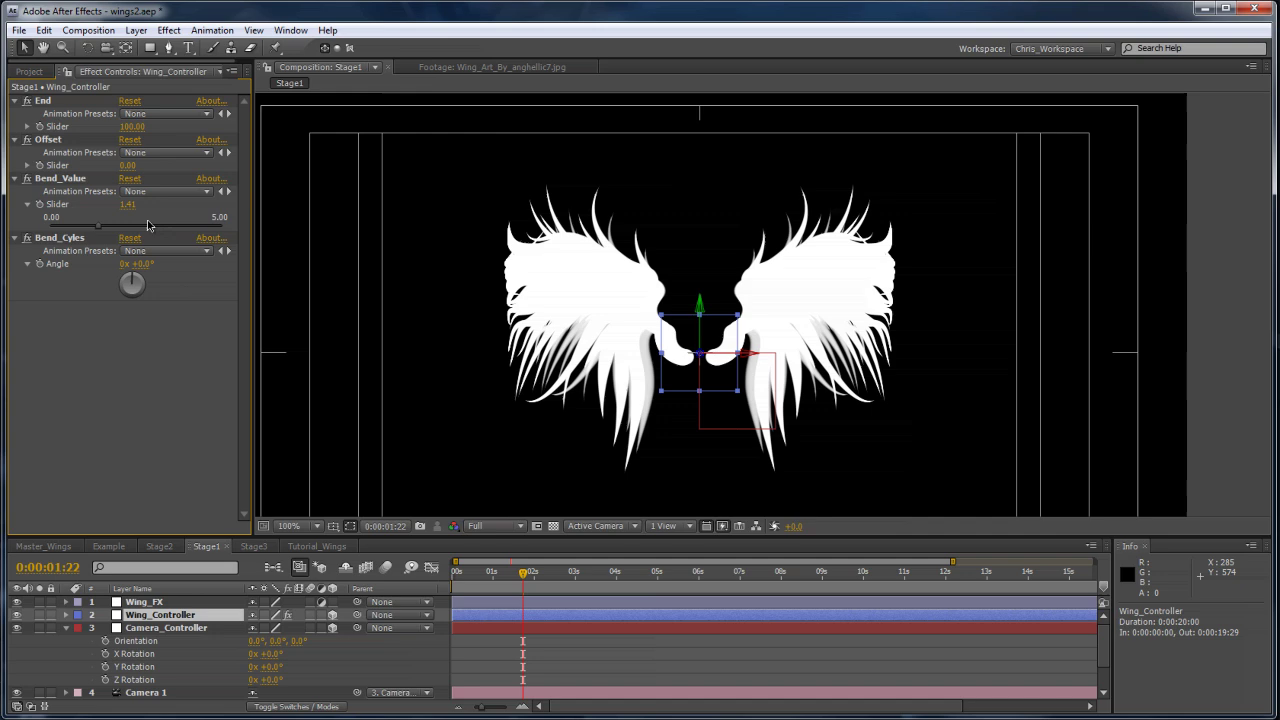
key("ctrl+z")
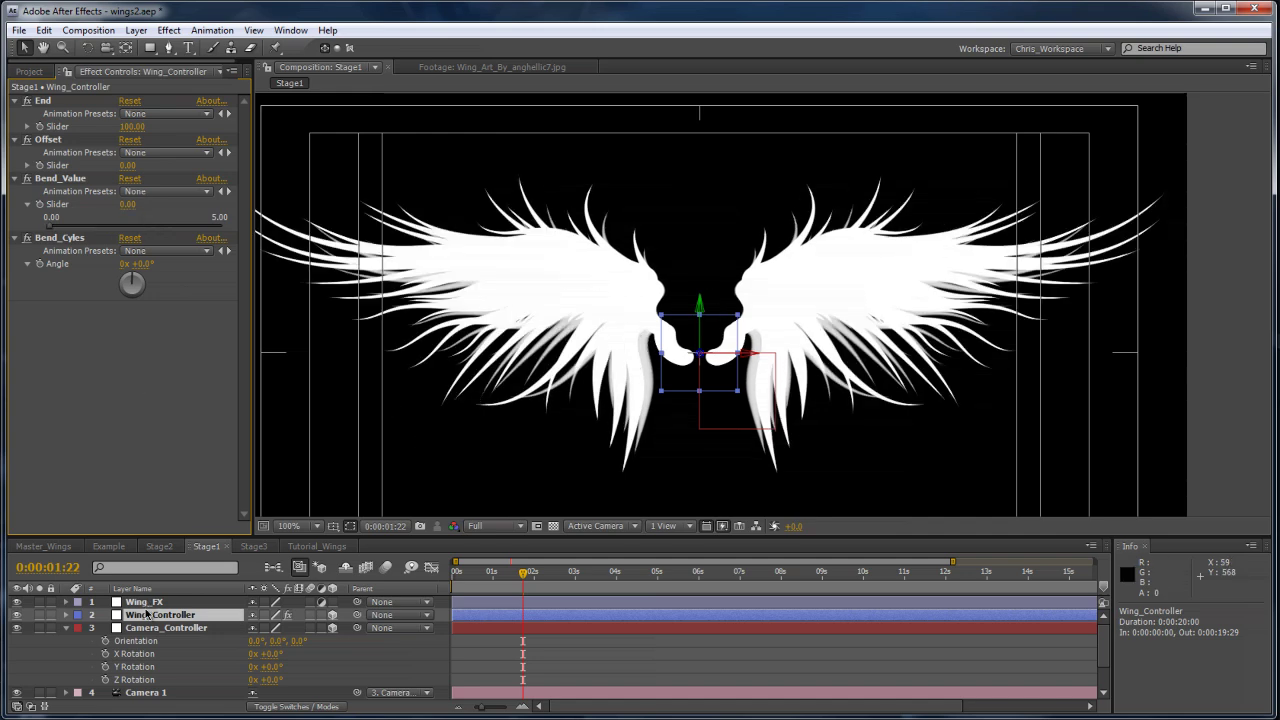
Step: Apply the Trapcode Starglow effect to the Wing_FX adjustment layer
left_click(146, 603)
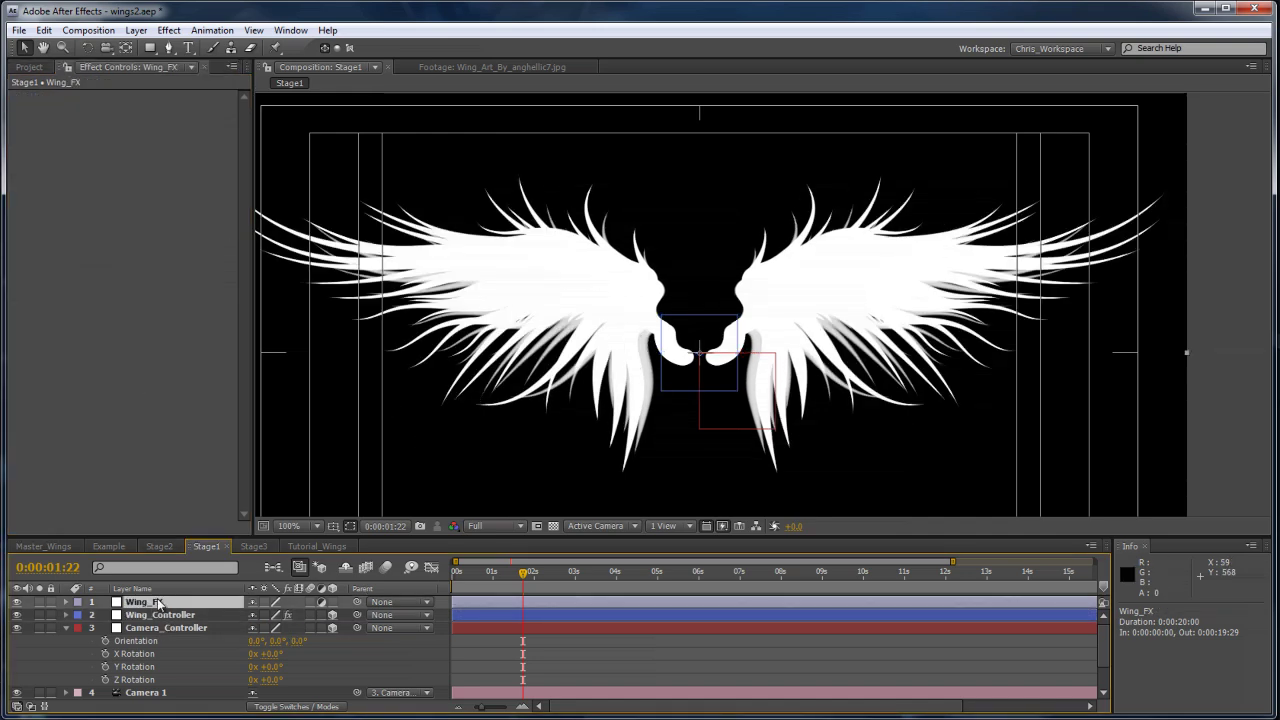
left_click(168, 30)
mouse_move(243, 507)
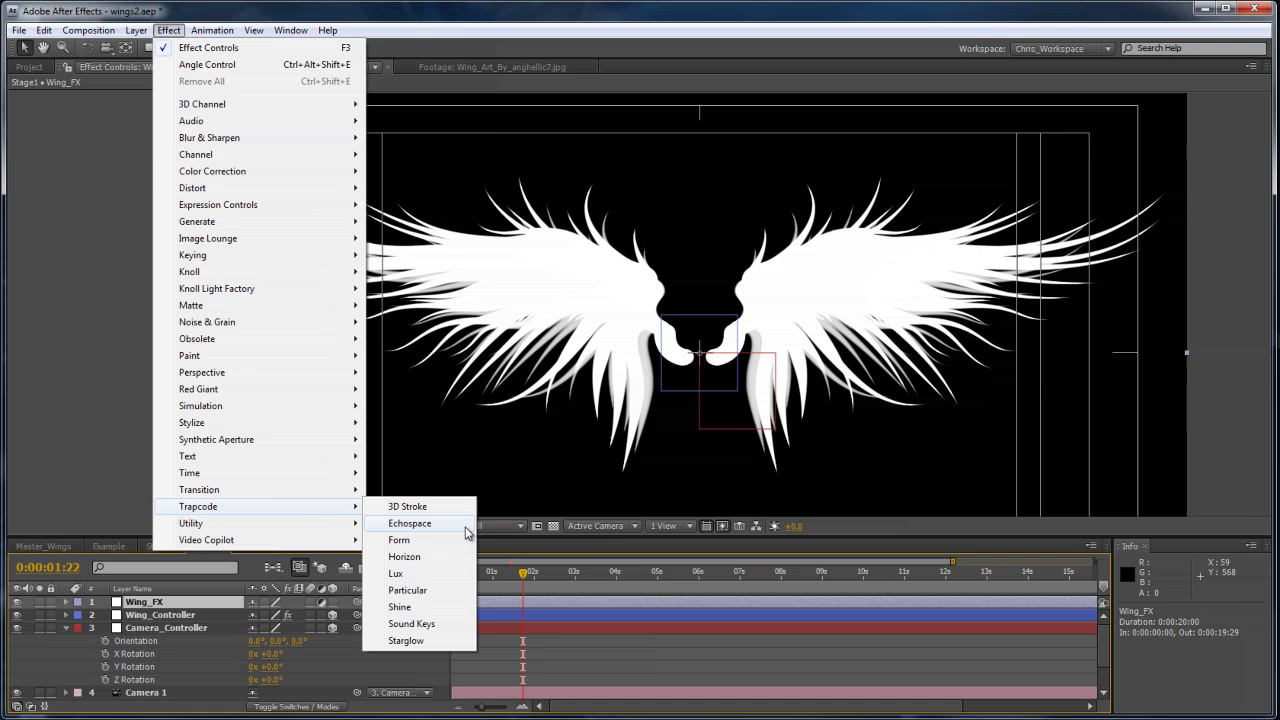
left_click(406, 640)
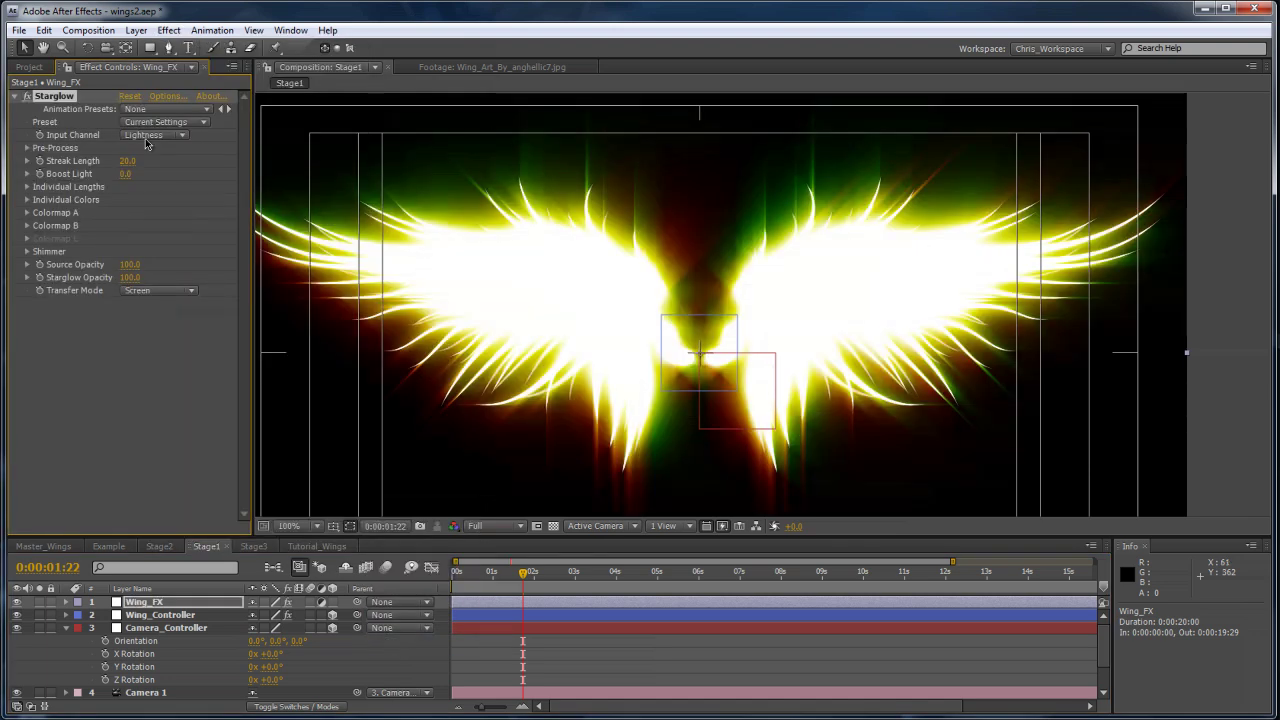
Step: Choose the Warm Heaven preset for Starglow and set Colormap A's Shadows to a pale peach
left_click(155, 122)
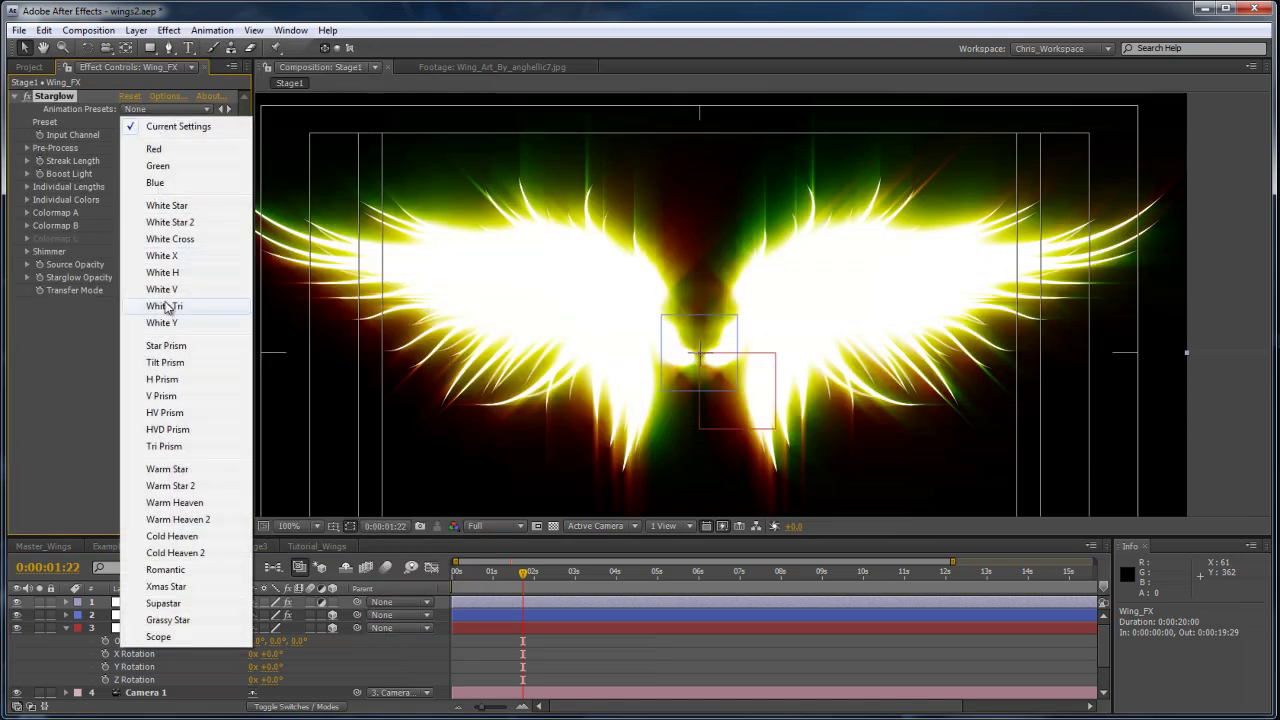
left_click(190, 503)
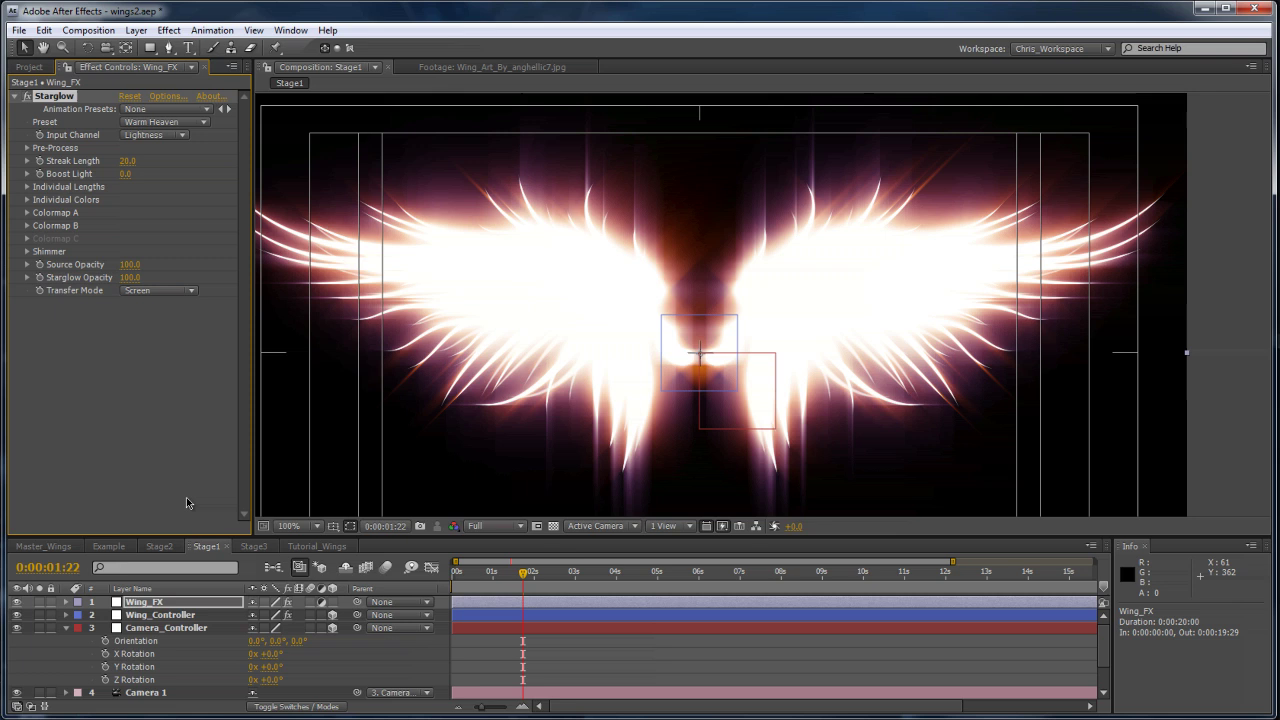
left_click(26, 213)
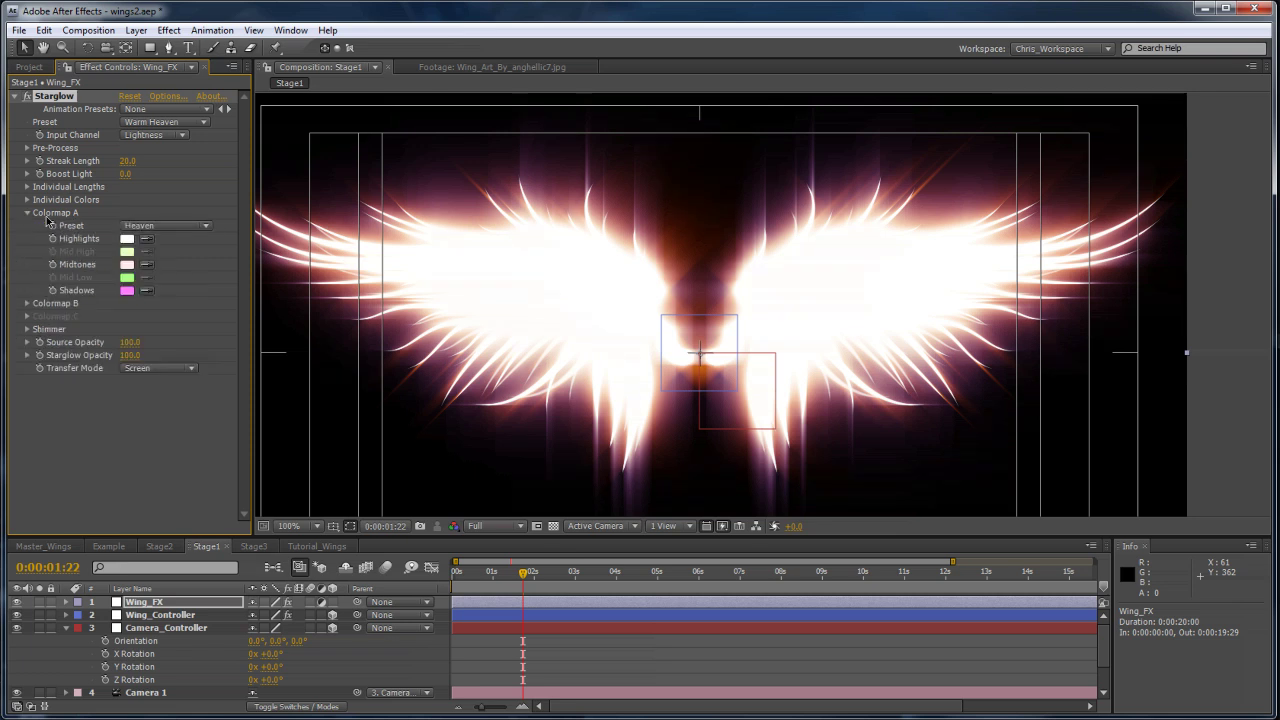
left_click(127, 291)
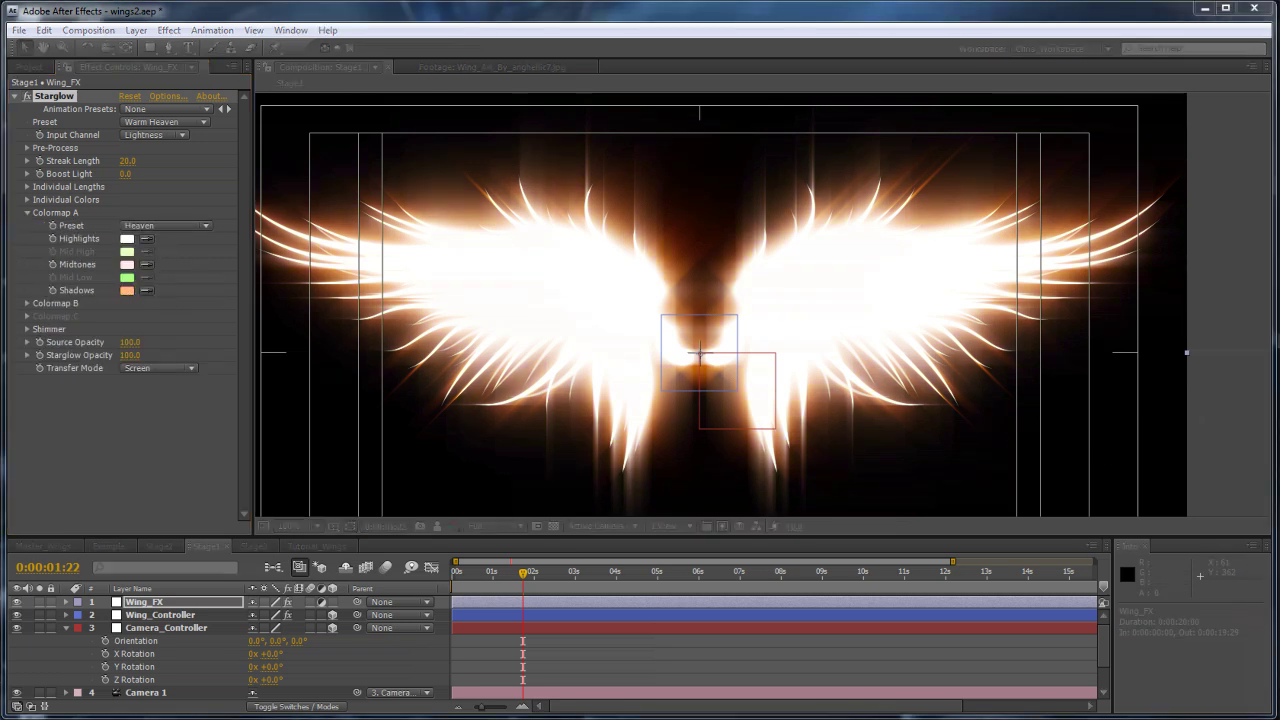
key("Escape")
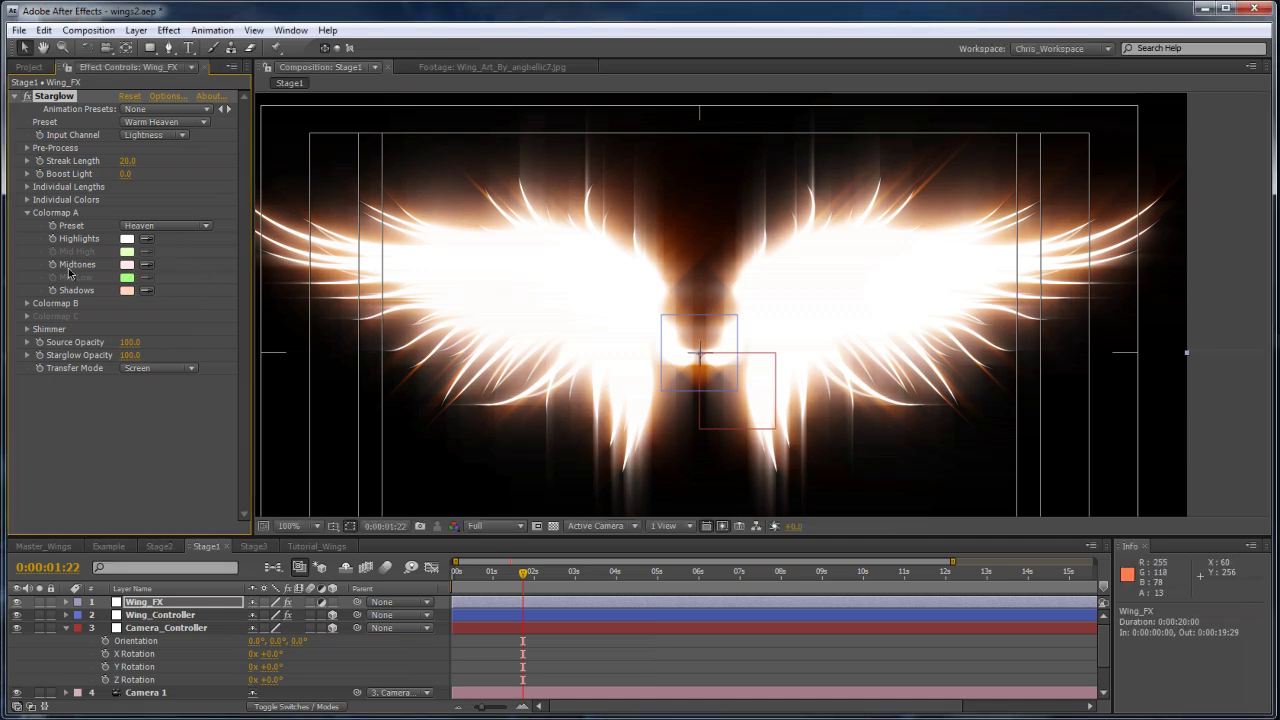
Step: Set the Shadows color of Starglow's Colormap B to a light salmon
left_click(26, 303)
left_click(126, 381)
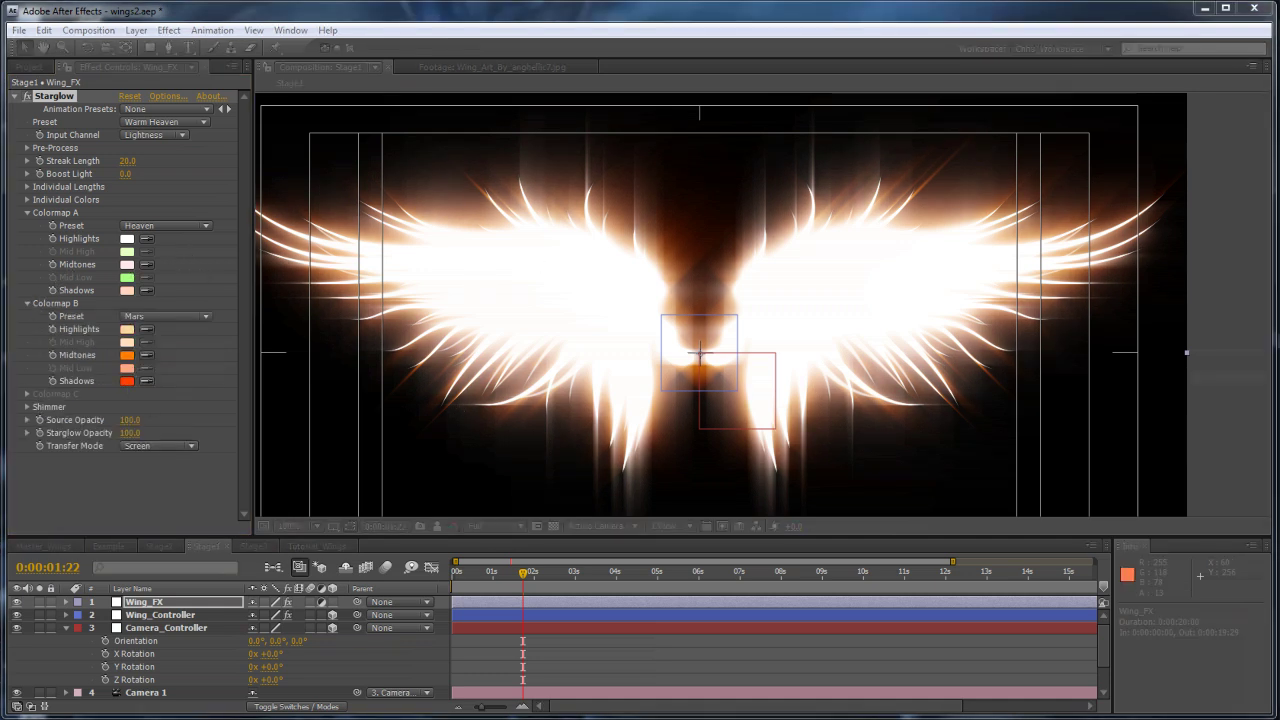
key("Return")
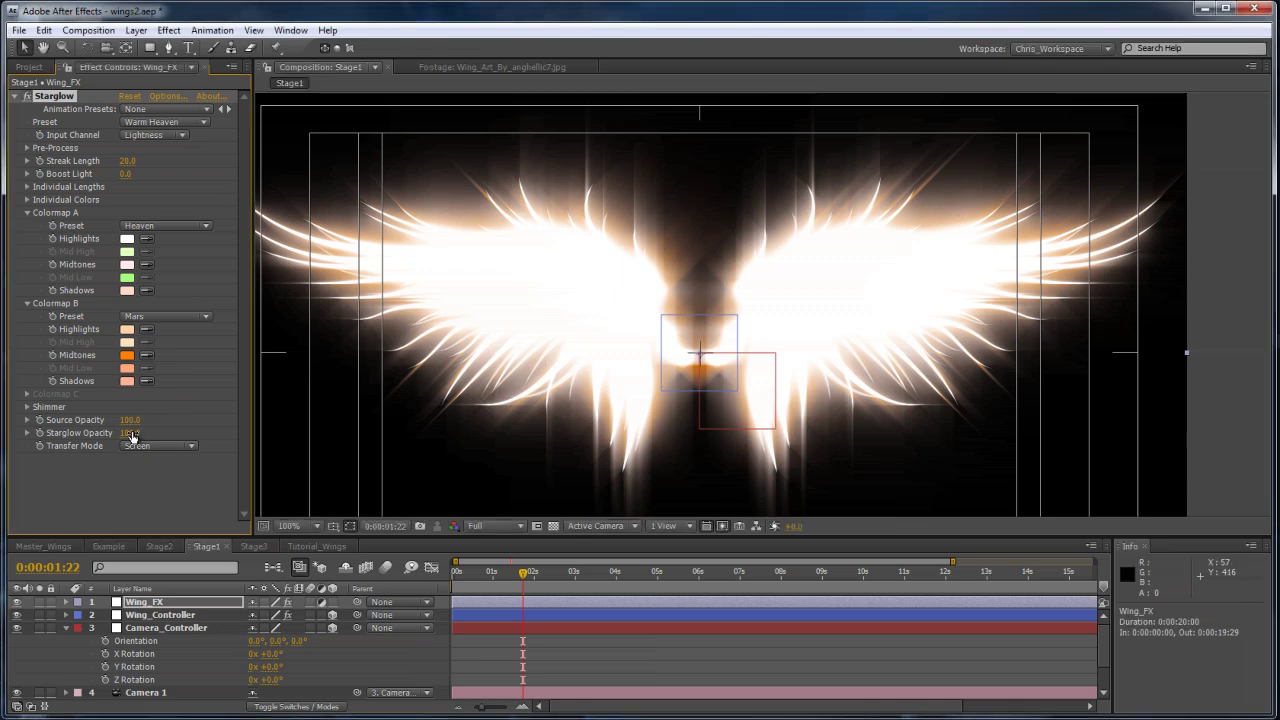
Step: Lower the Starglow Opacity to 57 and set the Streak Length to 10
left_click_drag(131, 437, 109, 375)
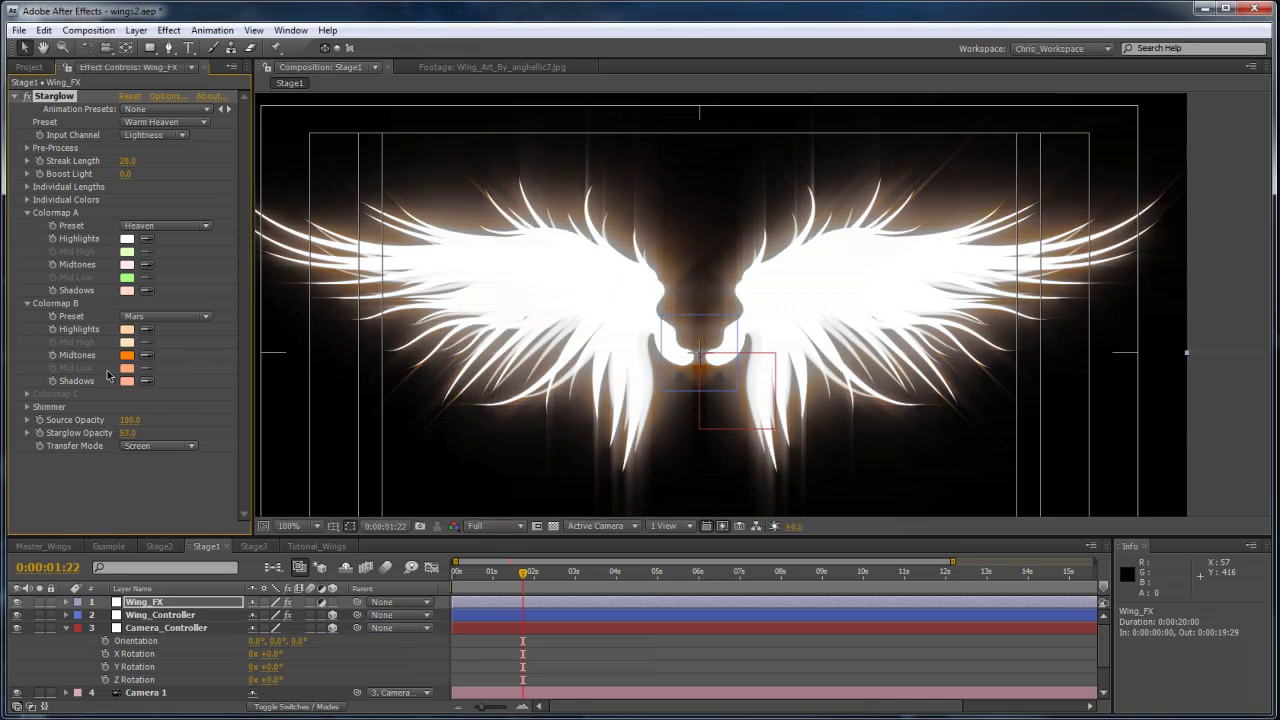
left_click(128, 161)
type("10")
left_click(192, 166)
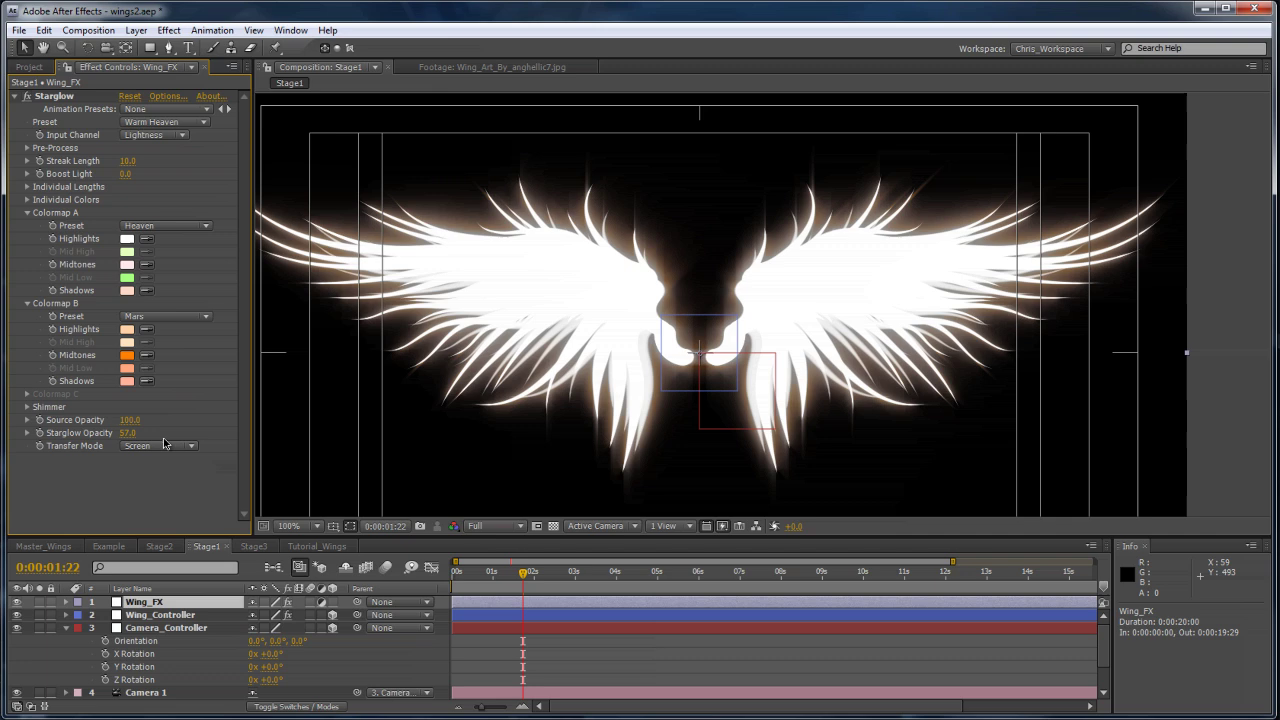
Step: Apply the Trapcode Shine effect to Wing_FX with Transfer Mode Normal and a Shine Opacity of 41
left_click(169, 30)
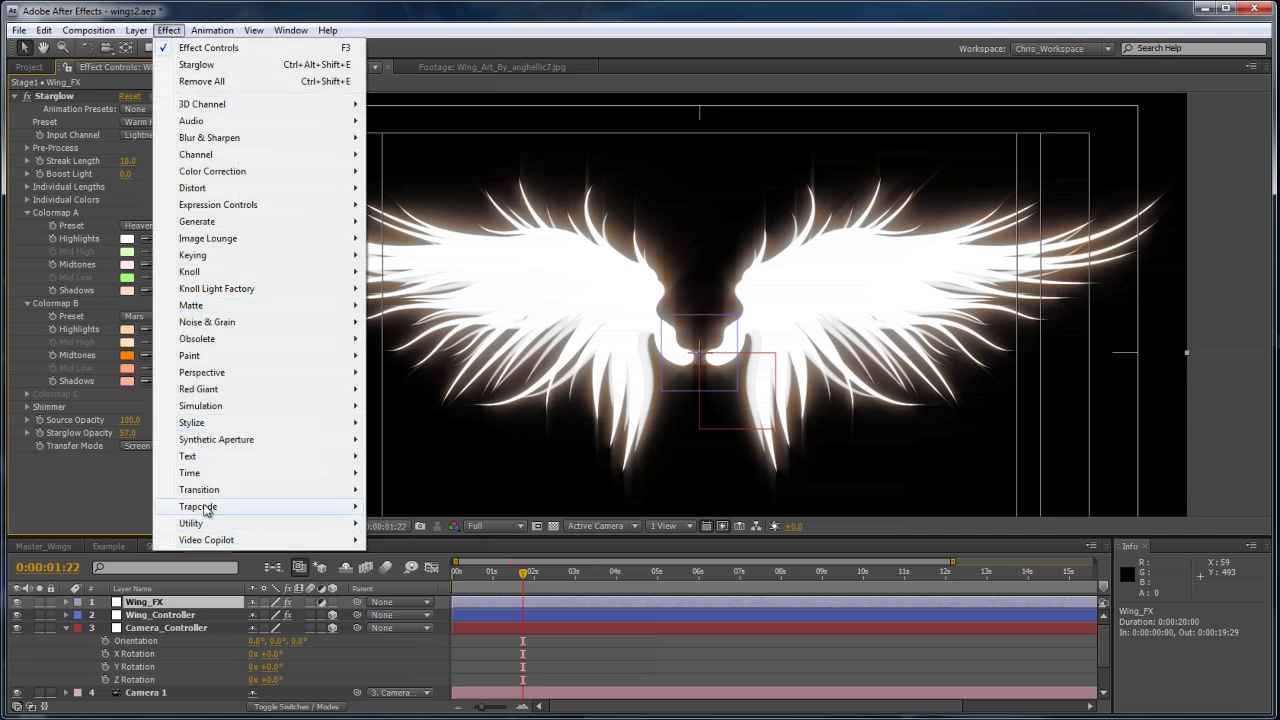
mouse_move(207, 506)
left_click(400, 608)
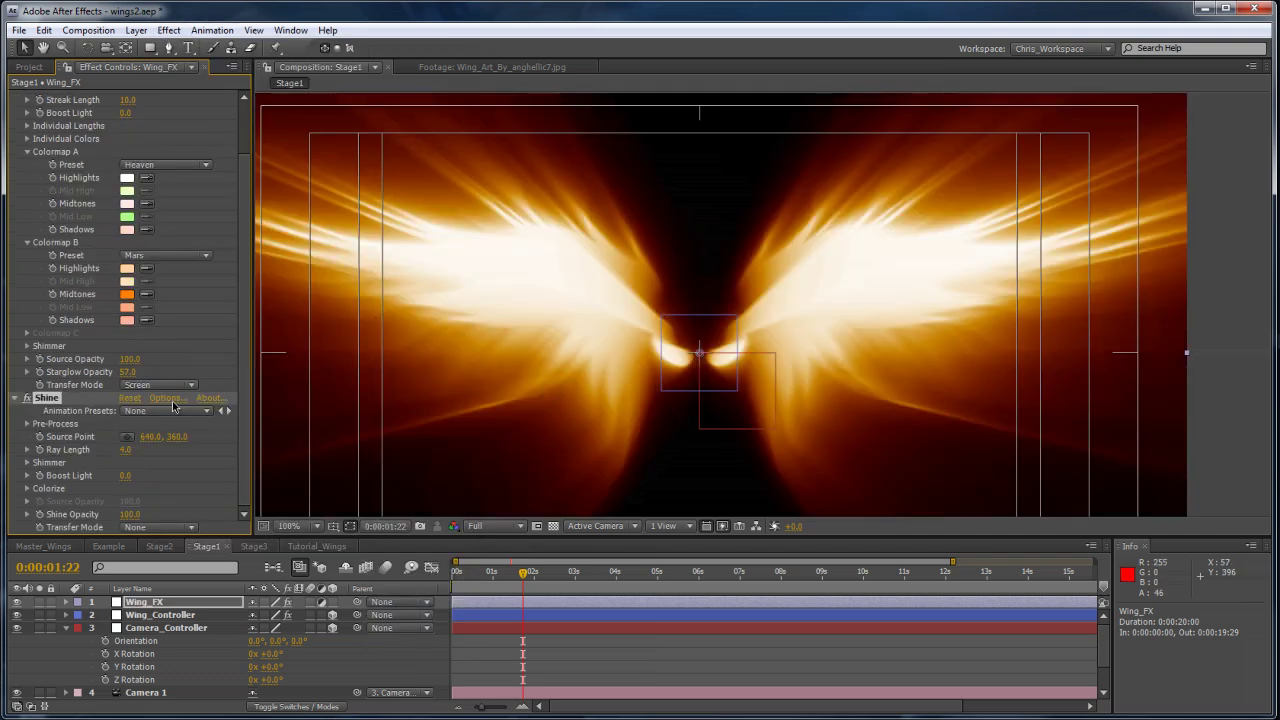
left_click(160, 527)
left_click(180, 462)
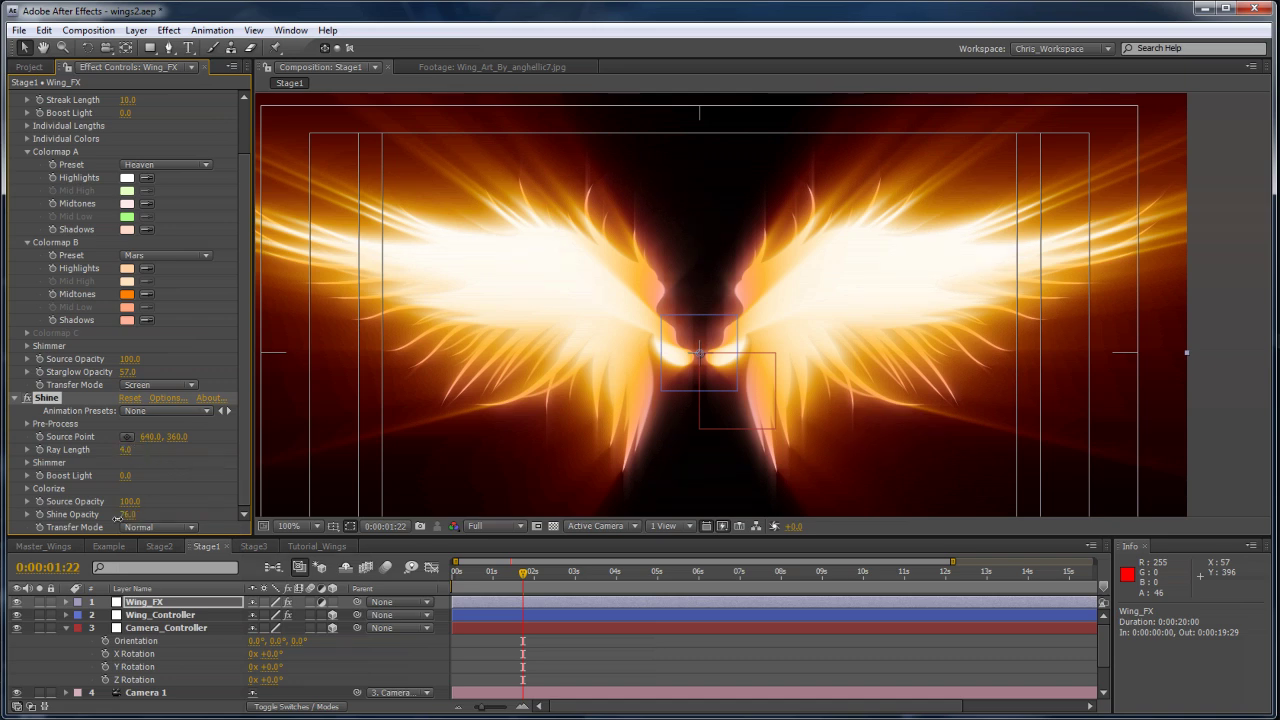
left_click_drag(134, 514, 72, 516)
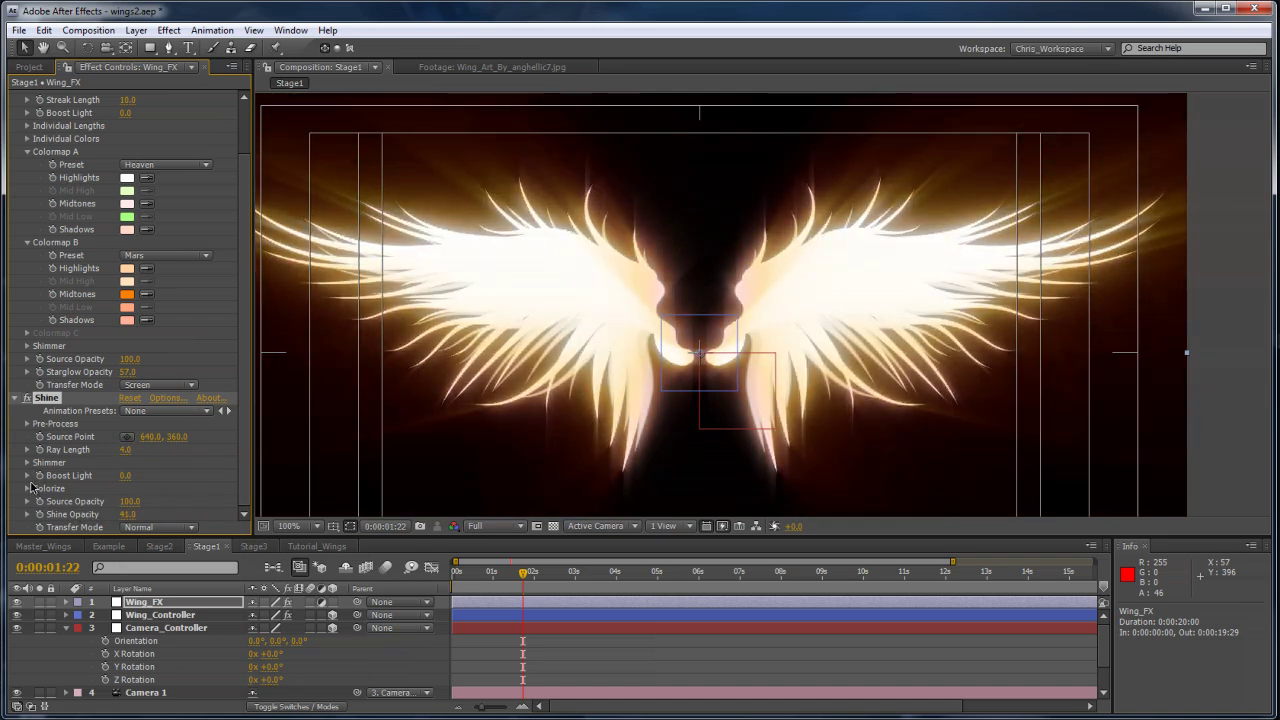
Step: Set Shine's Colorize option to One Color and make the color white
left_click(27, 488)
scroll(27, 491, "down", 2)
scroll(147, 477, "down", 1)
left_click(180, 397)
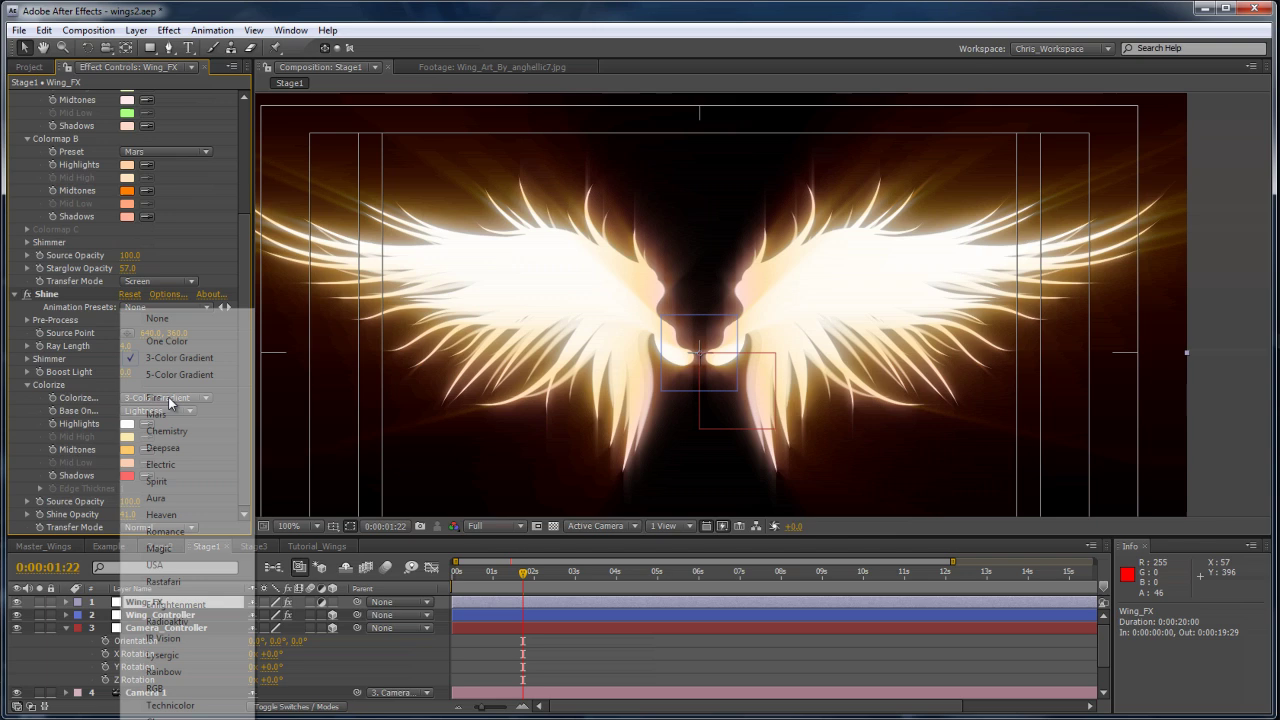
left_click(166, 339)
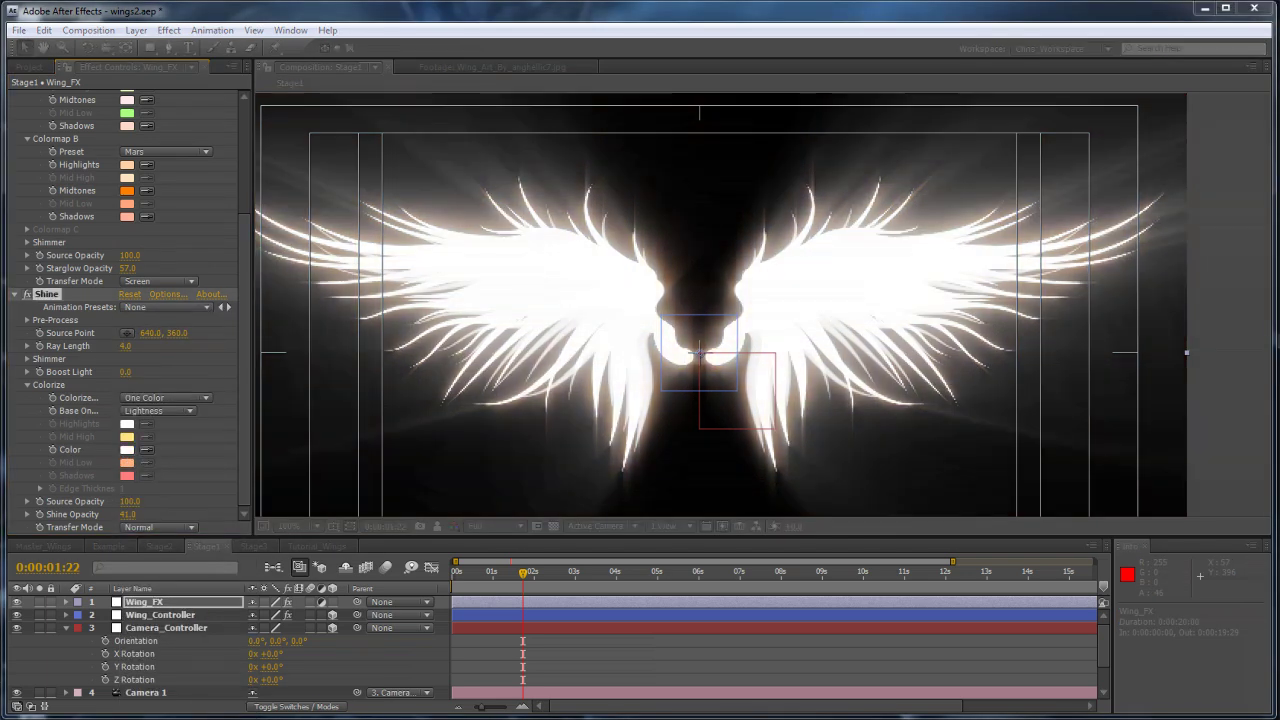
left_click(1229, 423)
Step: Shorten the light rays by setting Shine's Ray Length to 2
key("comma")
key("comma")
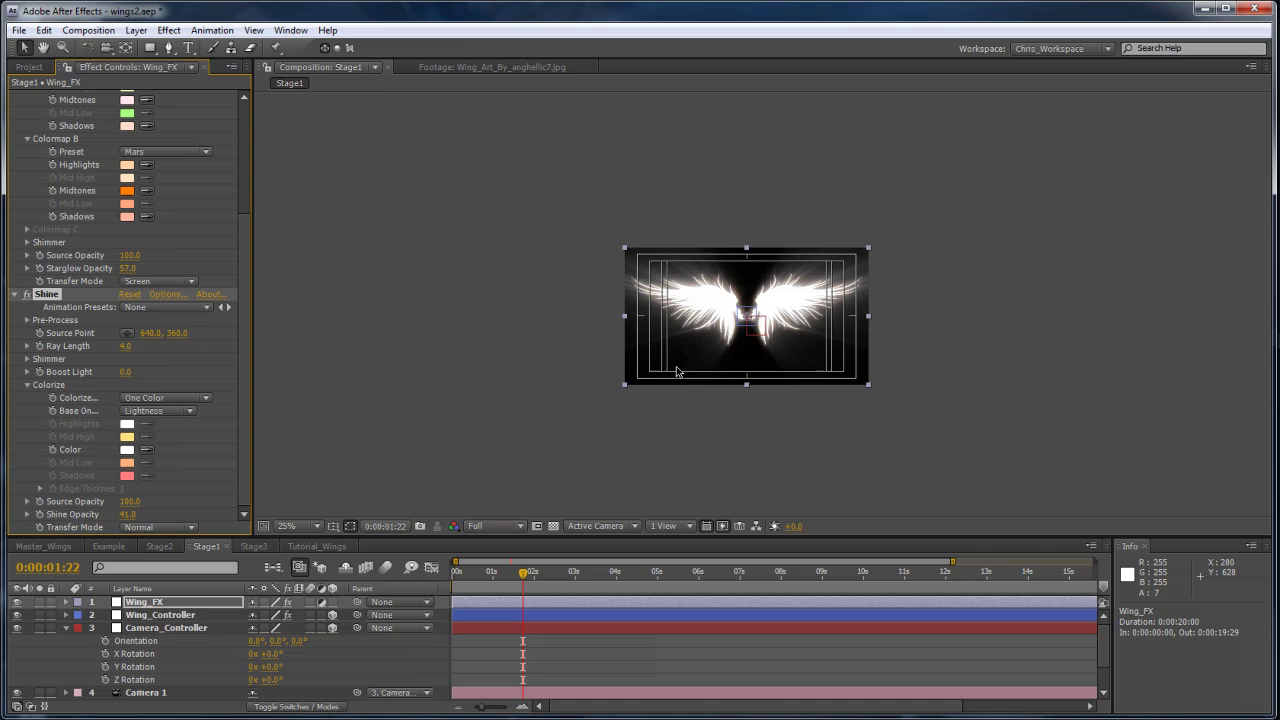
key("period")
key("period")
key("period")
key("period")
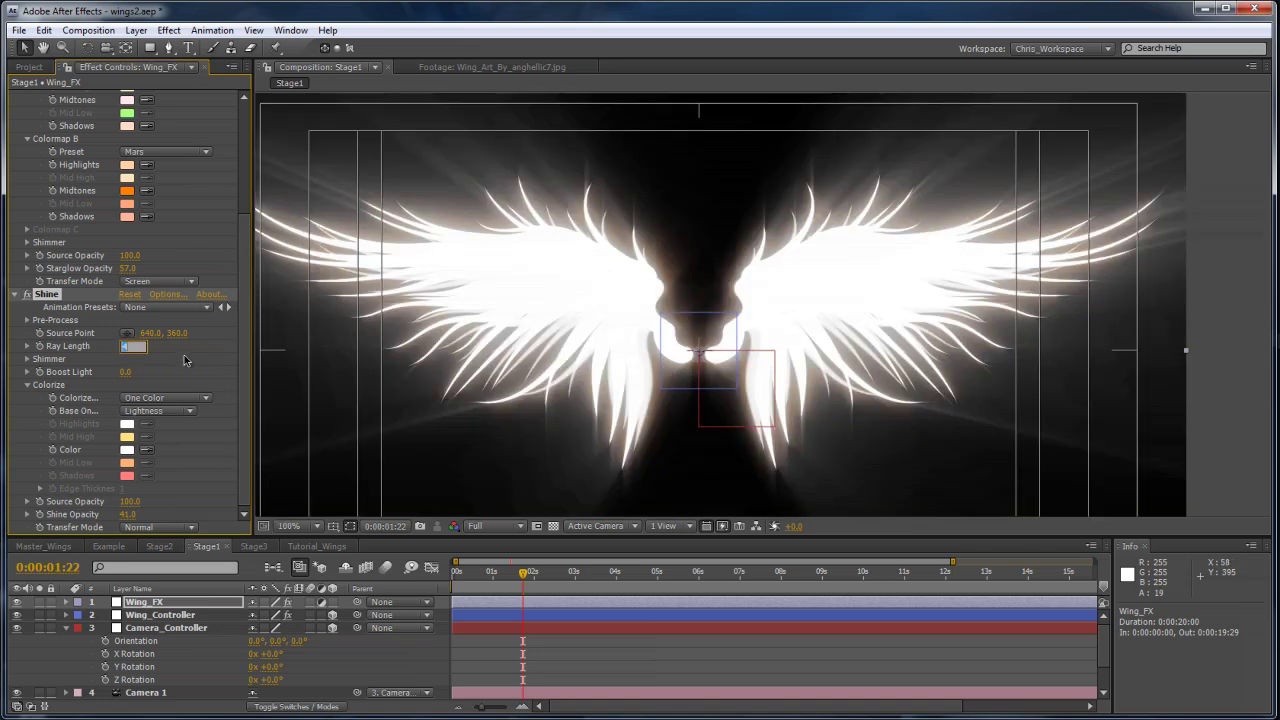
key("comma")
key("comma")
key("period")
key("period")
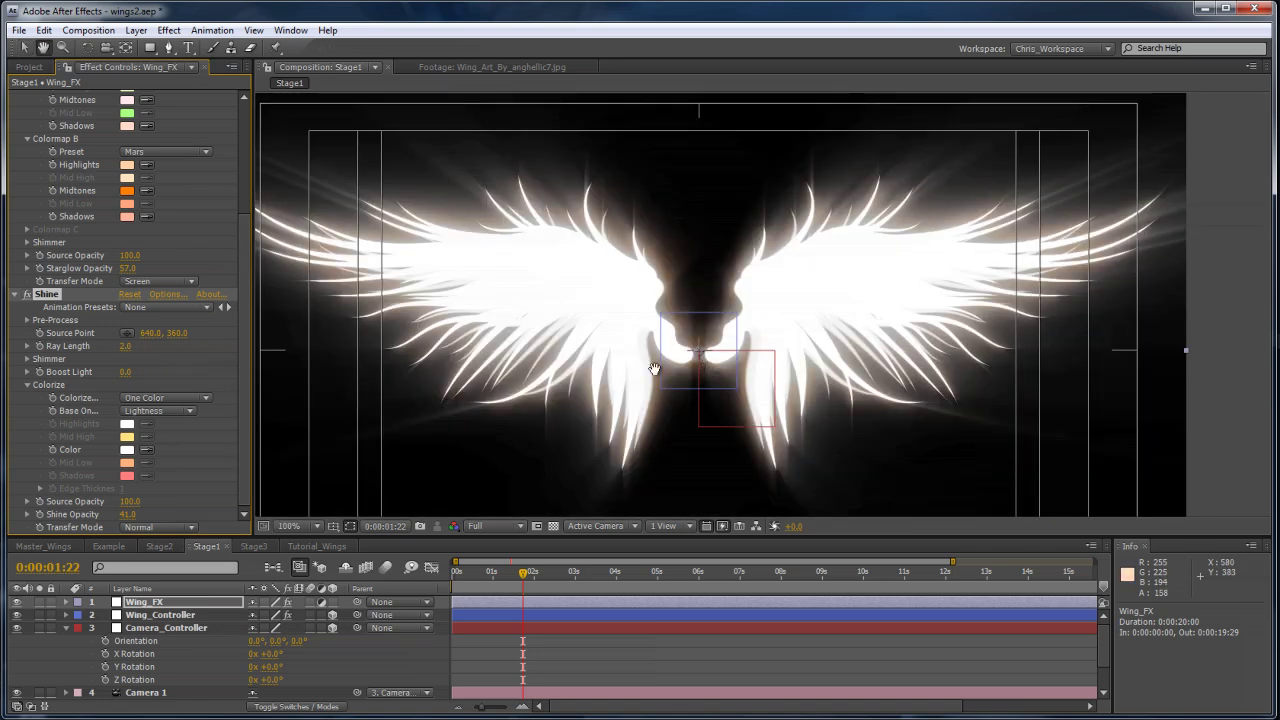
Step: Tint the single Shine color to a pale warm cream
left_click(127, 450)
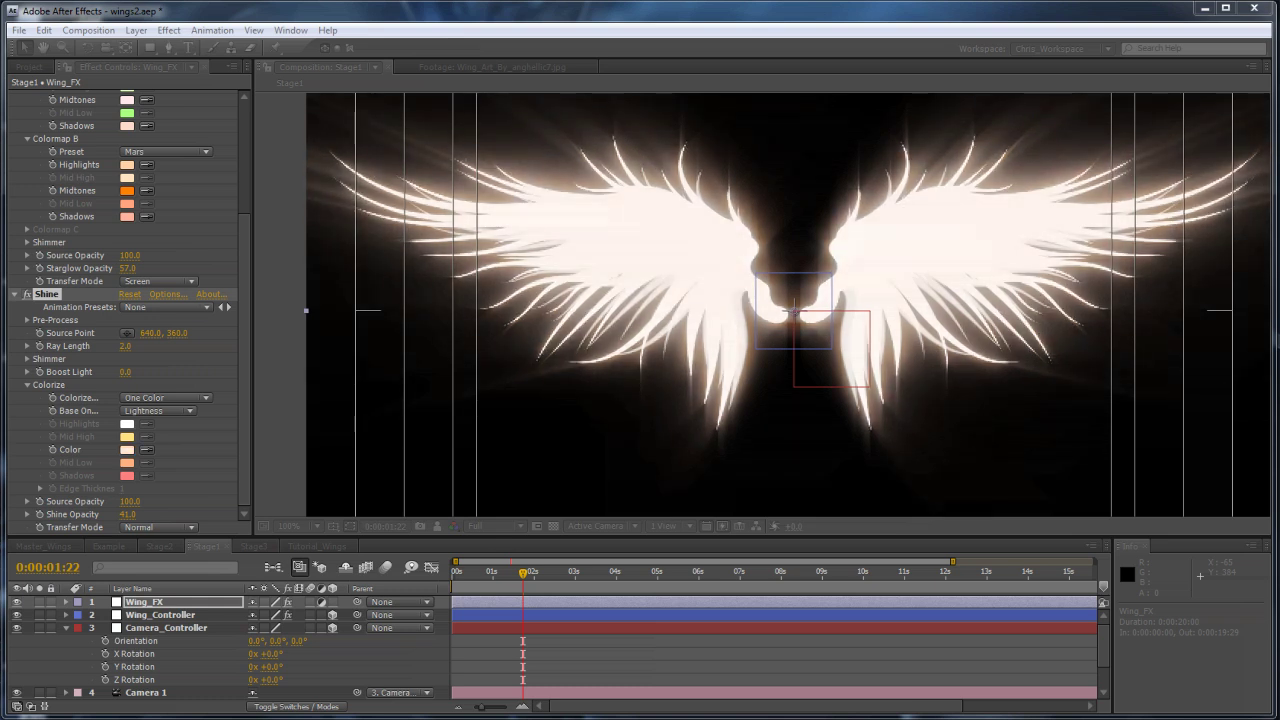
key("Return")
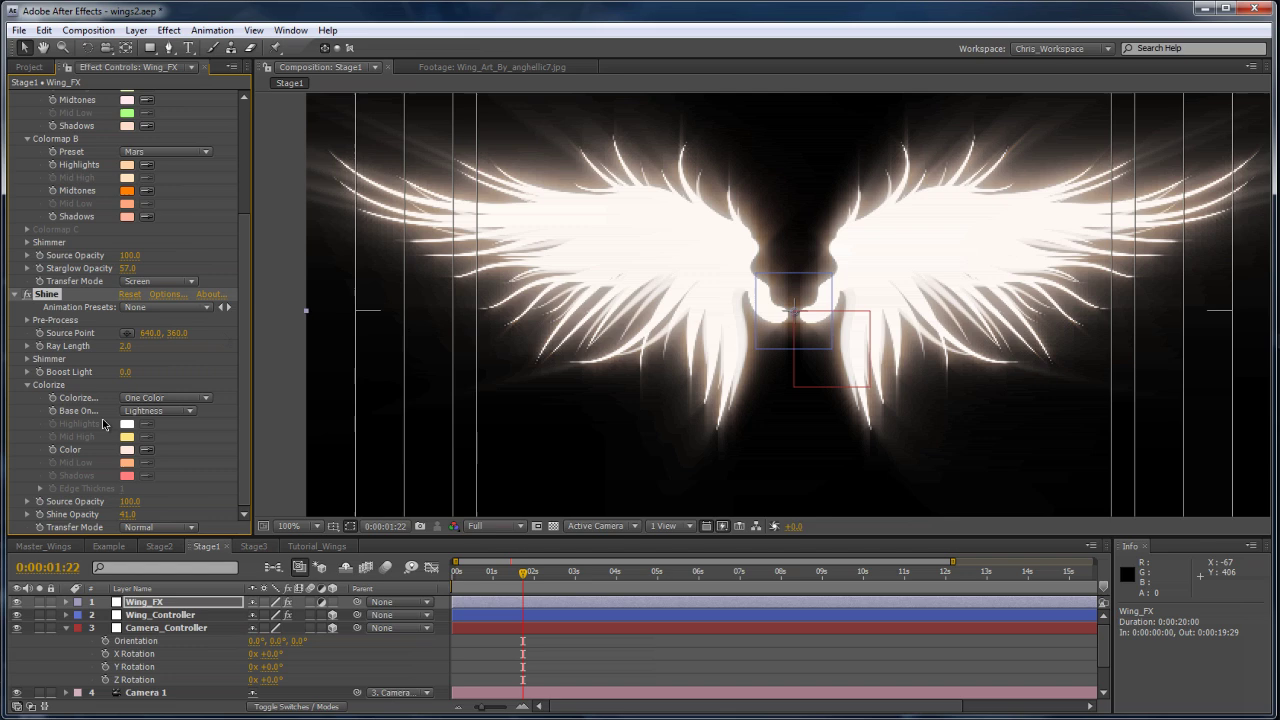
left_click_drag(1042, 220, 966, 276)
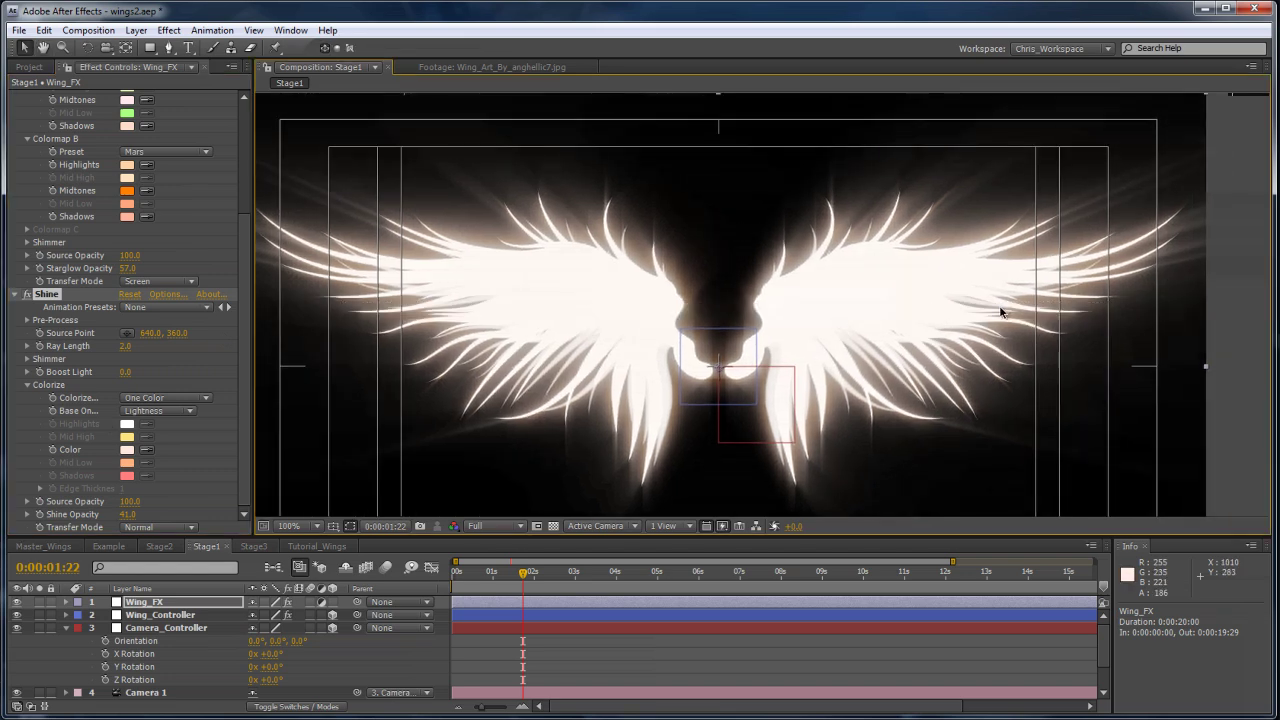
Step: Open the Example composition and look over the dark wings behind the woman and the layer stack
left_click(109, 546)
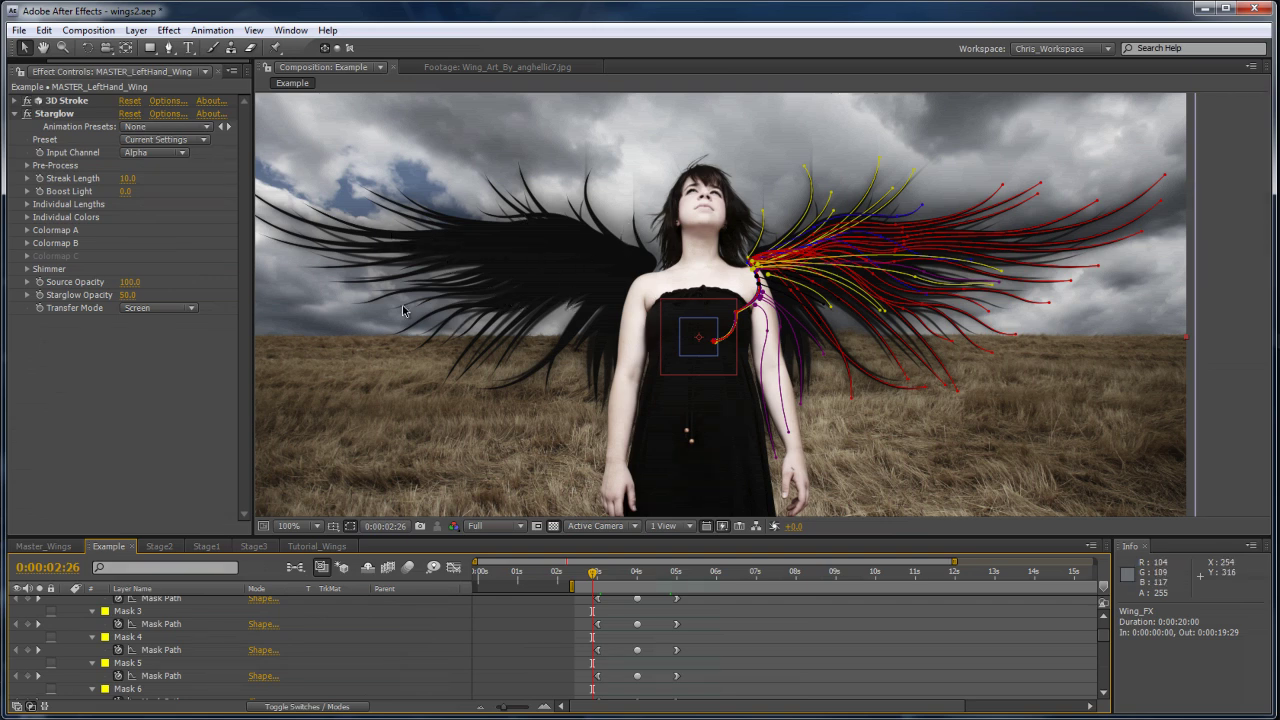
key("F2")
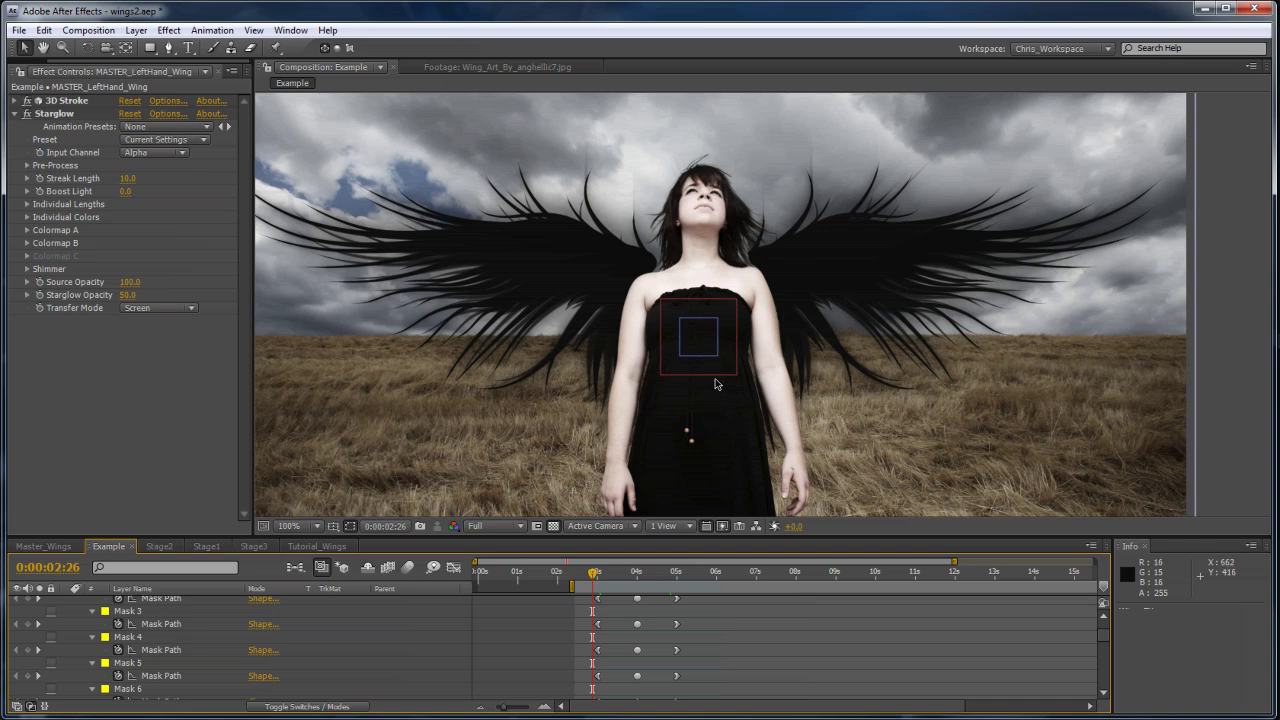
scroll(500, 661, "up", 2)
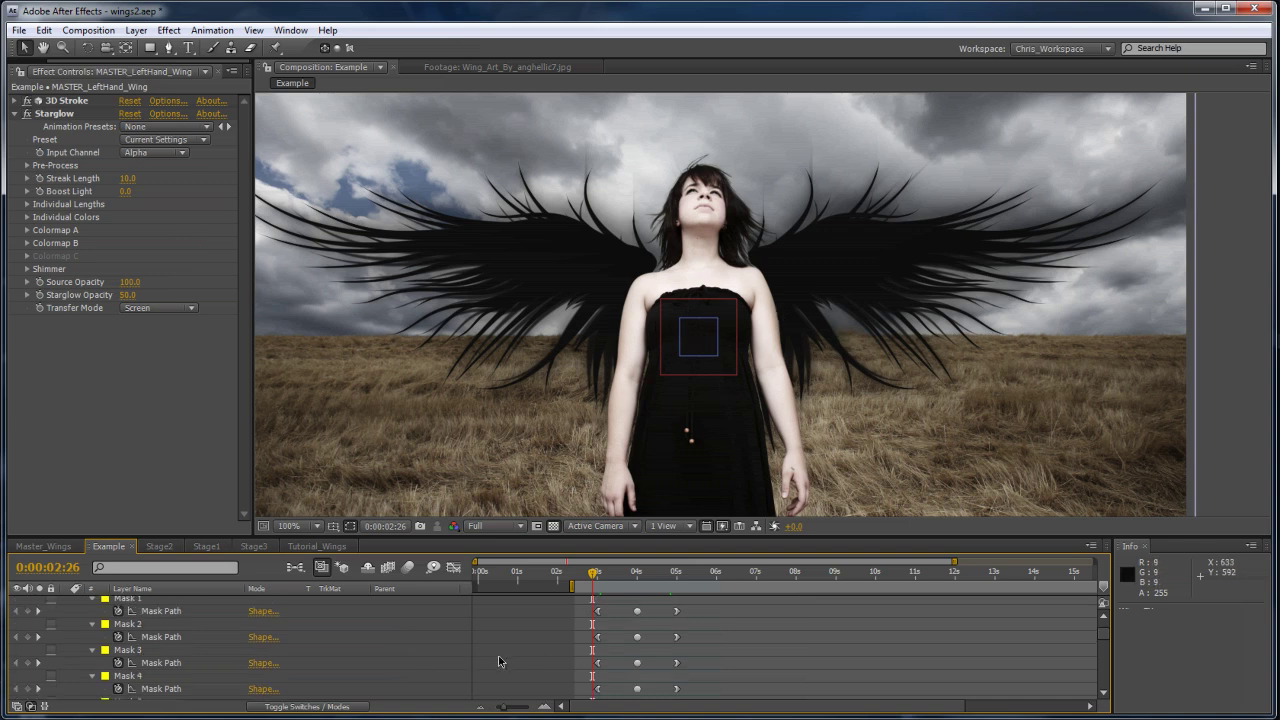
scroll(500, 661, "up", 4)
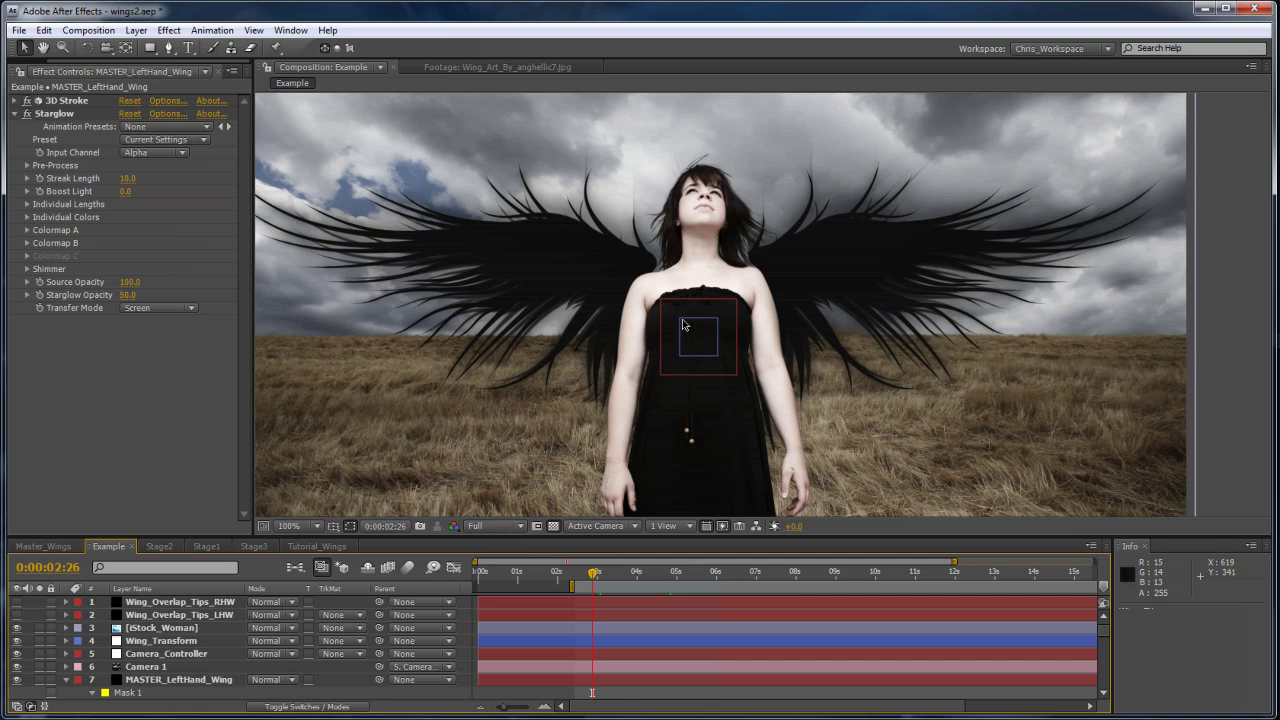
left_click_drag(698, 336, 744, 250)
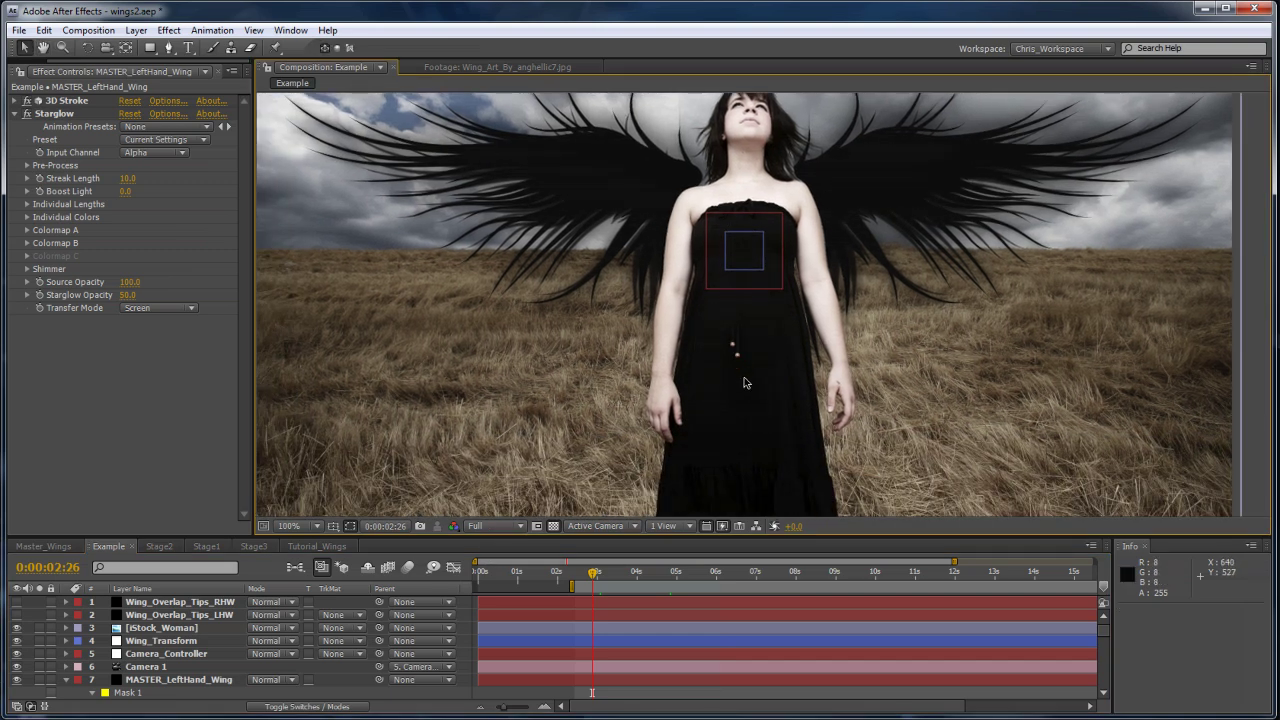
Step: Enlarge the timeline and solo the background iStock_Woman and MASTER_Righthand_Wing layers
scroll(158, 661, "down", 8)
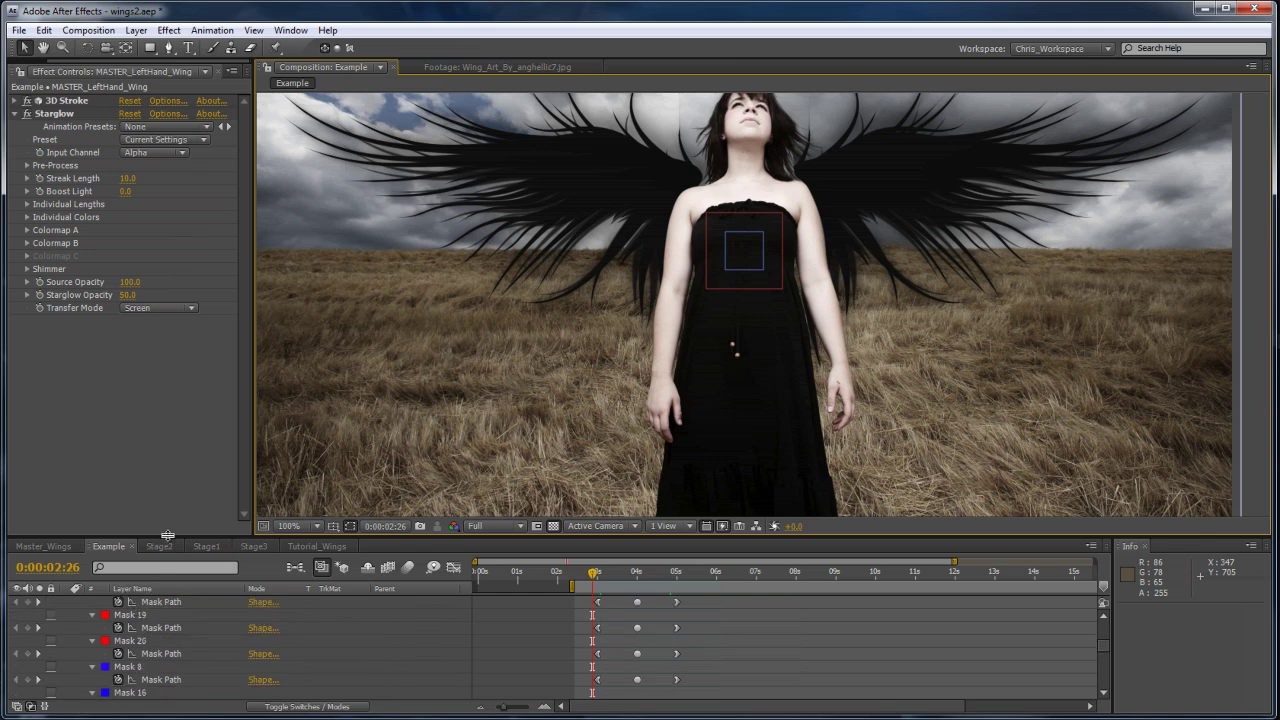
left_click_drag(167, 536, 167, 468)
key("comma")
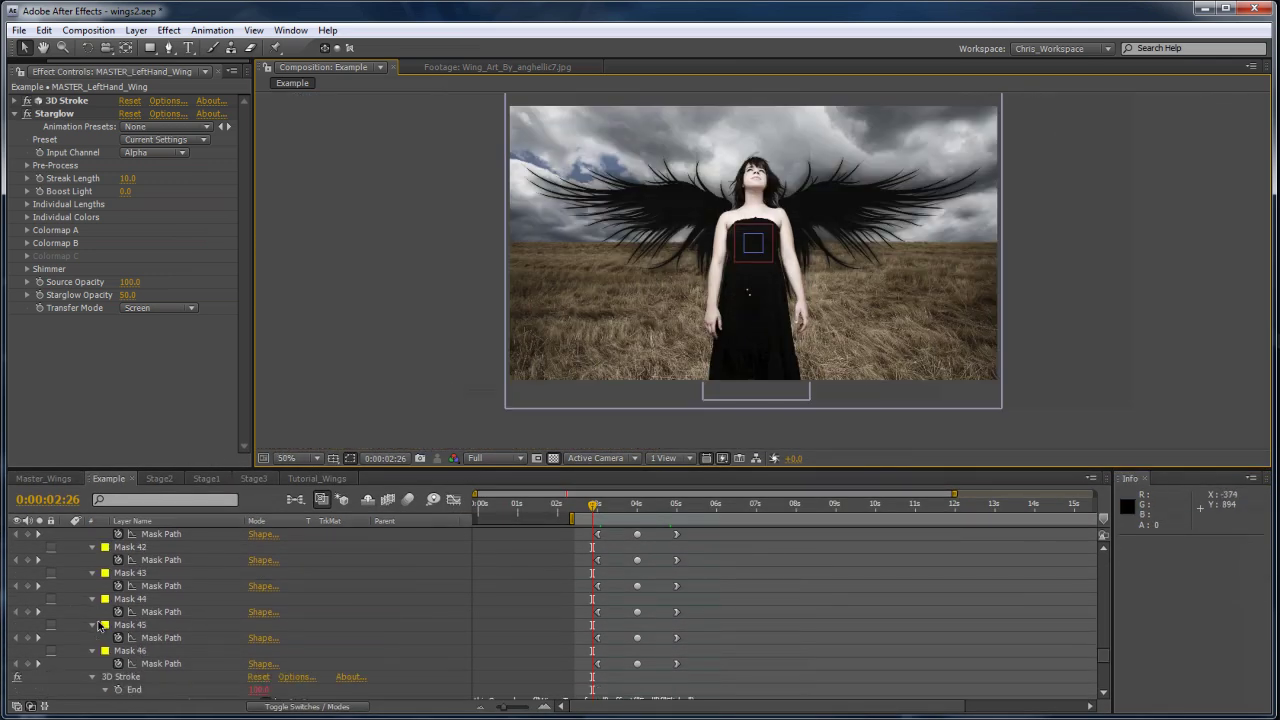
scroll(100, 627, "down", 10)
left_click(39, 692)
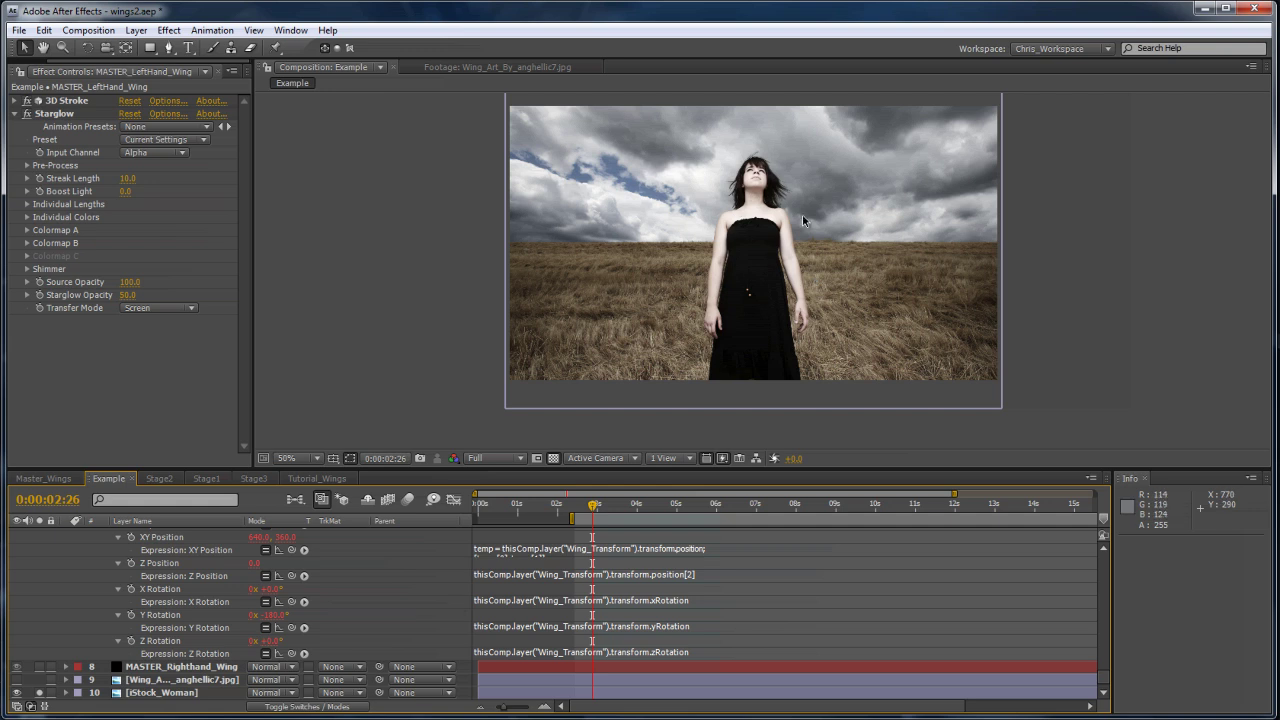
left_click(40, 667)
Step: Collapse the MASTER_LeftHand_Wing layer's properties and solo that wing as well
scroll(58, 628, "up", 10)
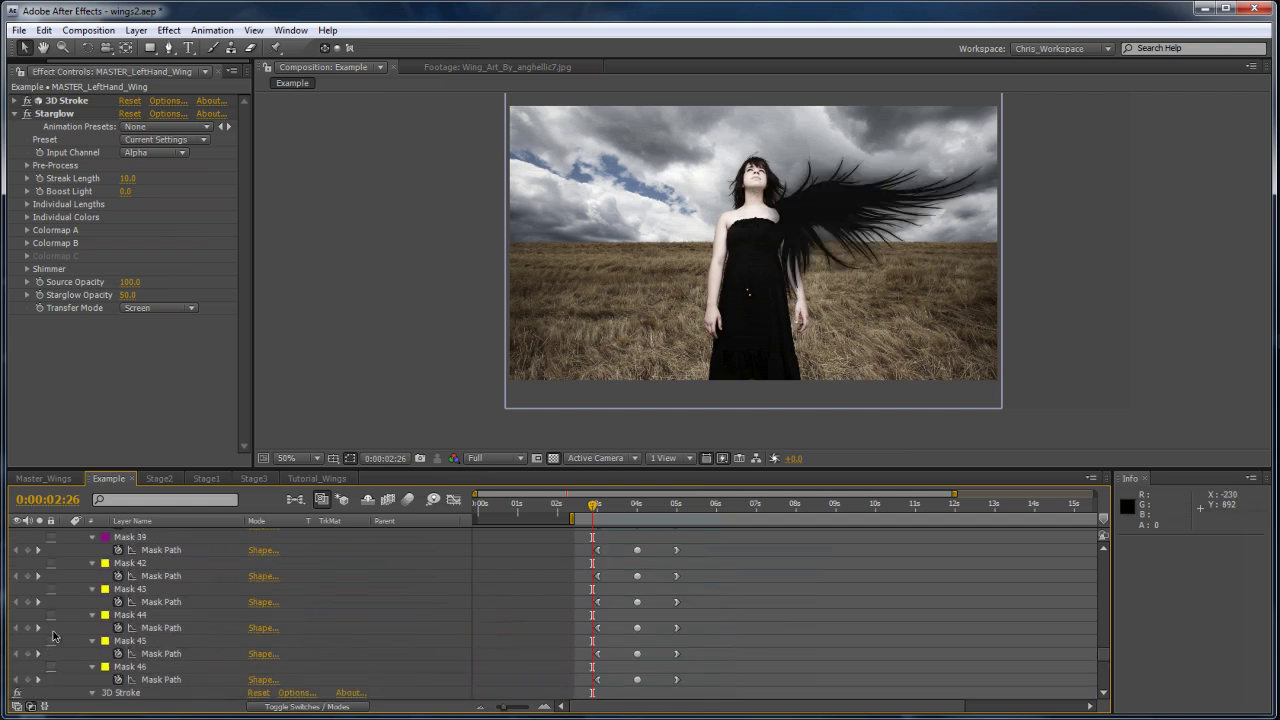
scroll(60, 620, "up", 15)
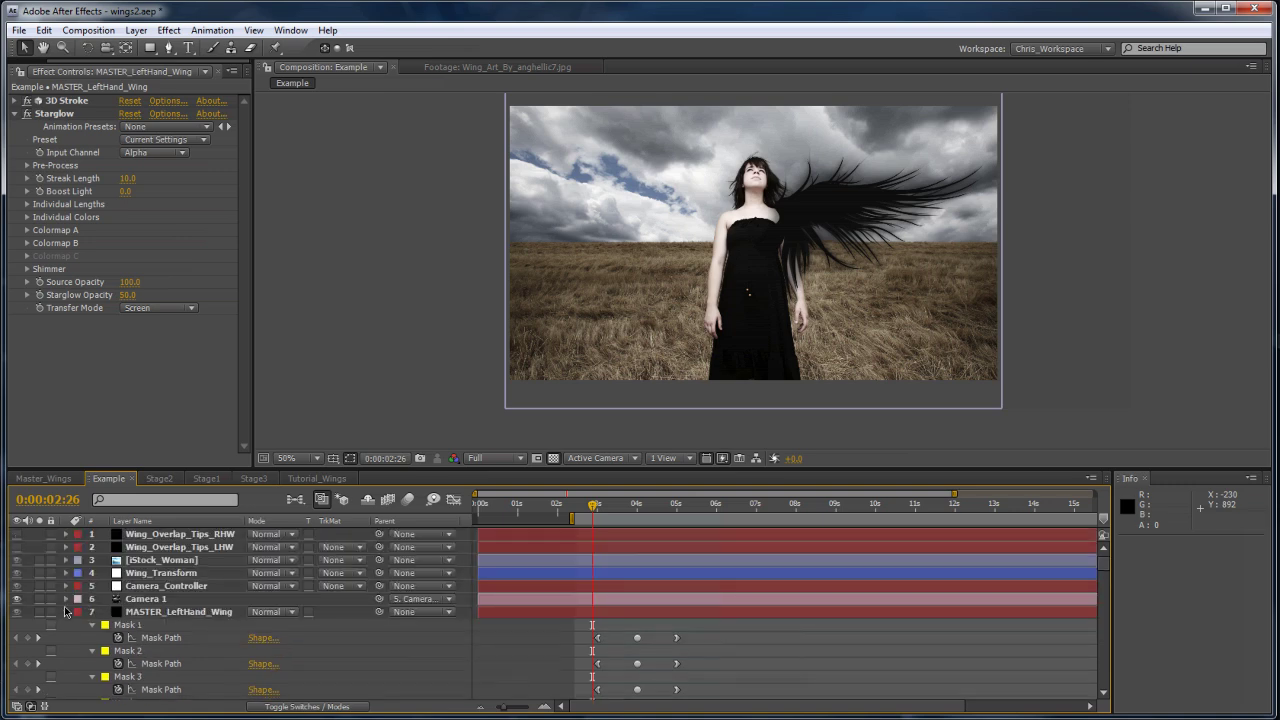
left_click(65, 611)
left_click(50, 611)
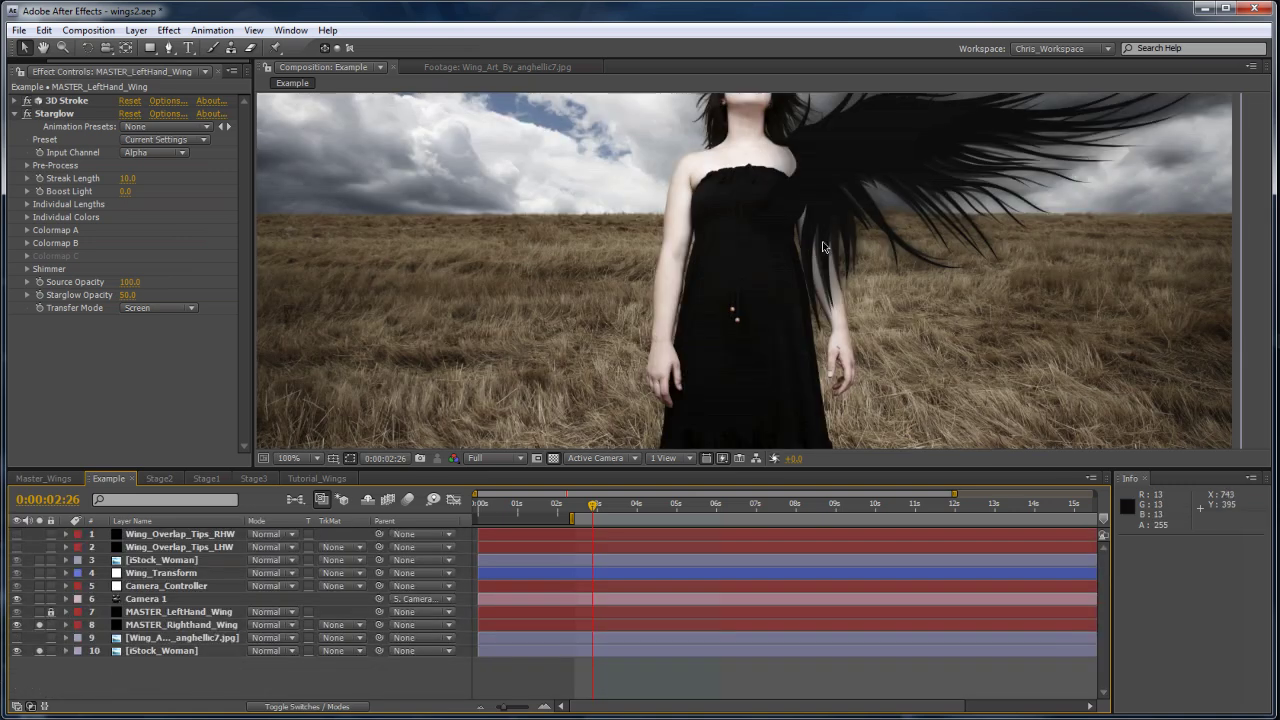
key("slash")
left_click(39, 611)
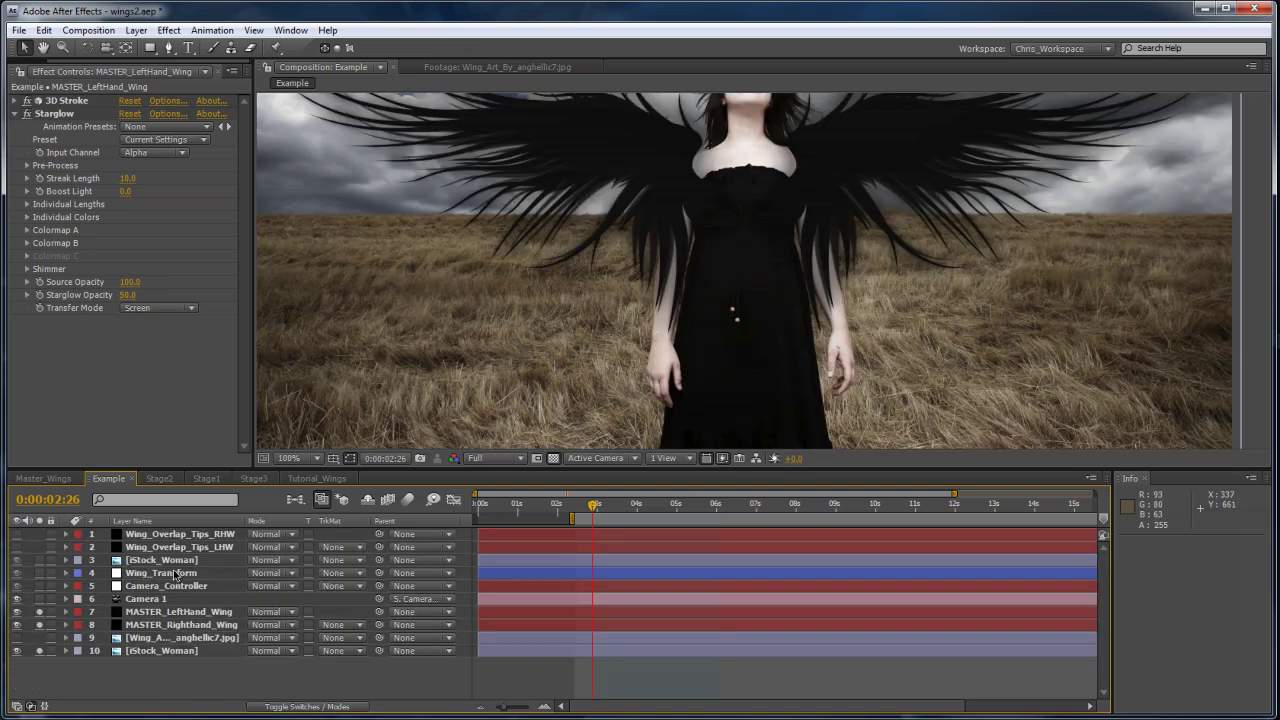
Step: Solo and select the masked iStock_Woman cutout layer above the wings
left_click_drag(791, 165, 779, 306)
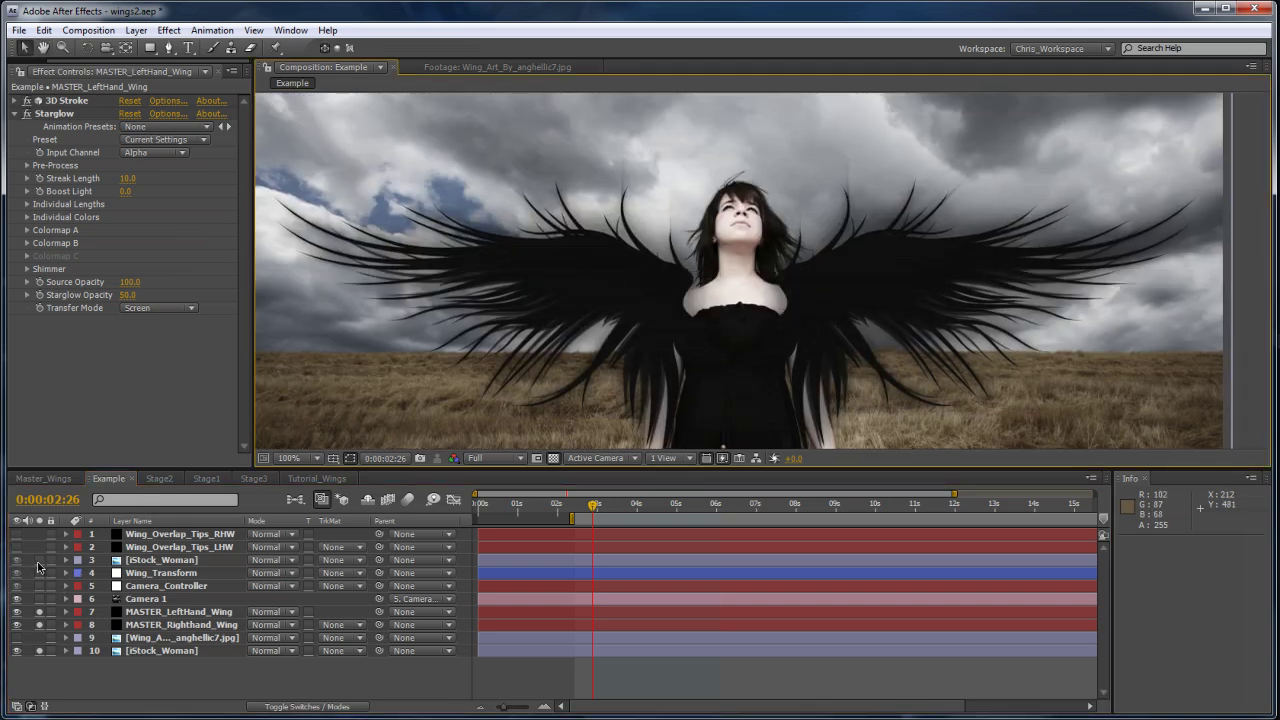
left_click(39, 562)
left_click(97, 562)
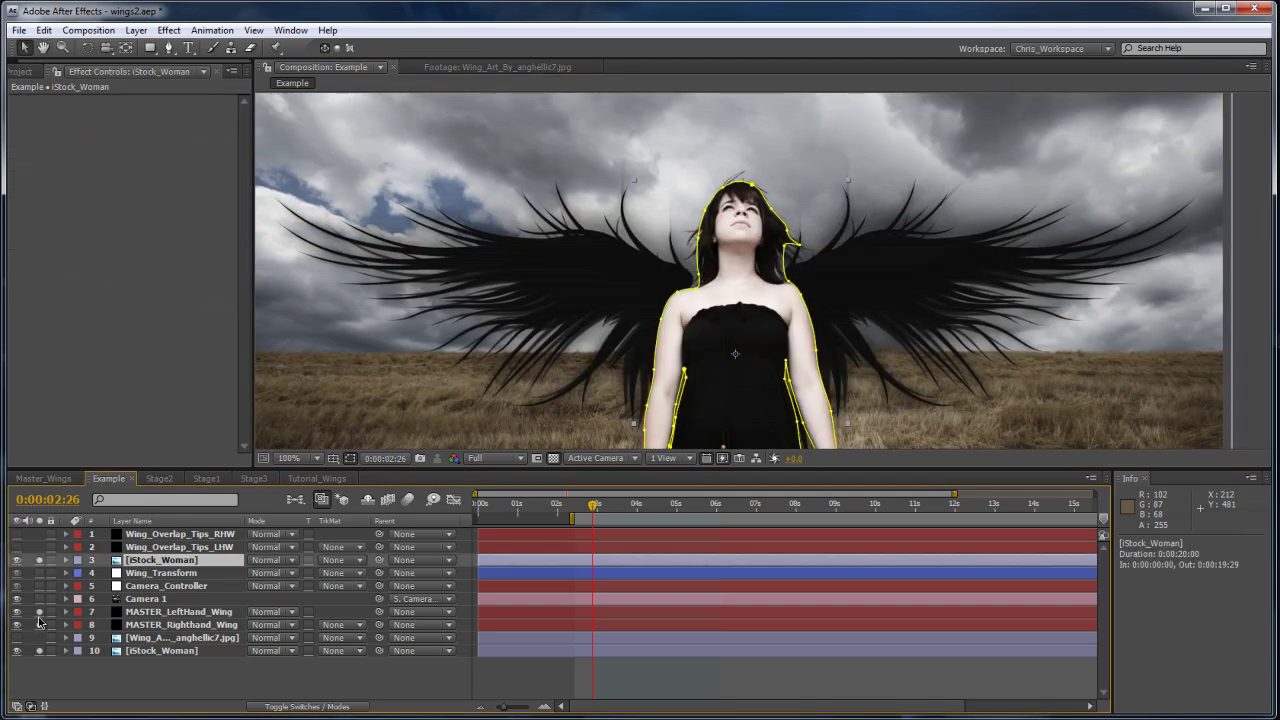
Step: Unsolo both master wings and the background to view the iStock_Woman cutout alone, and clear its solo to show the full composite
left_click_drag(39, 612, 39, 624)
left_click(39, 651)
left_click_drag(856, 348, 818, 346)
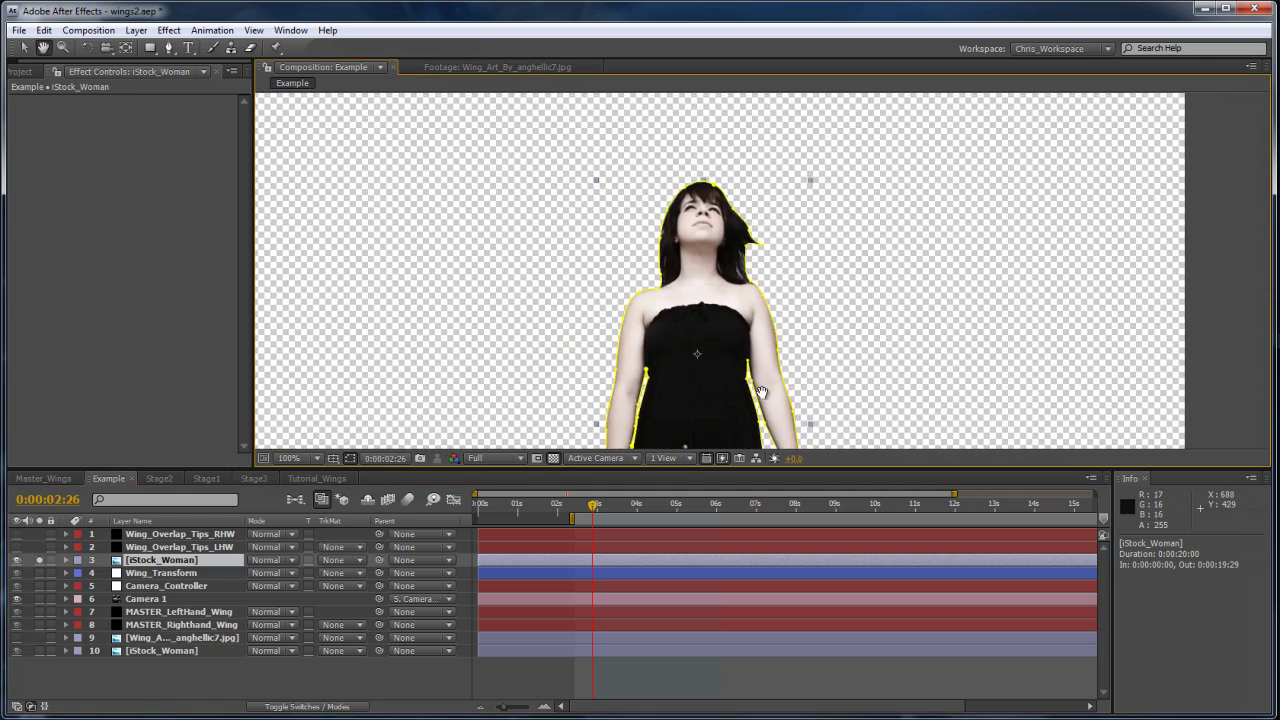
left_click(39, 562)
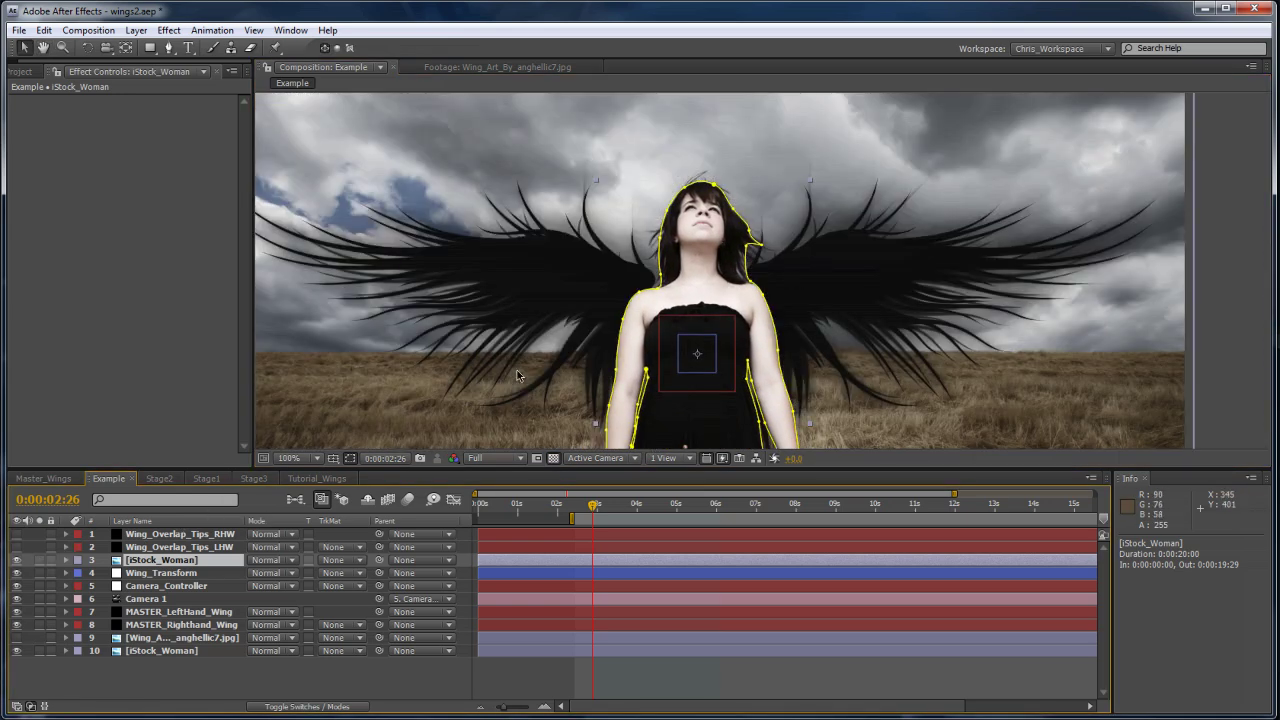
Step: Try a Bend Amount of 2.90 on the Wing_Transform null and undo the change
left_click(24, 71)
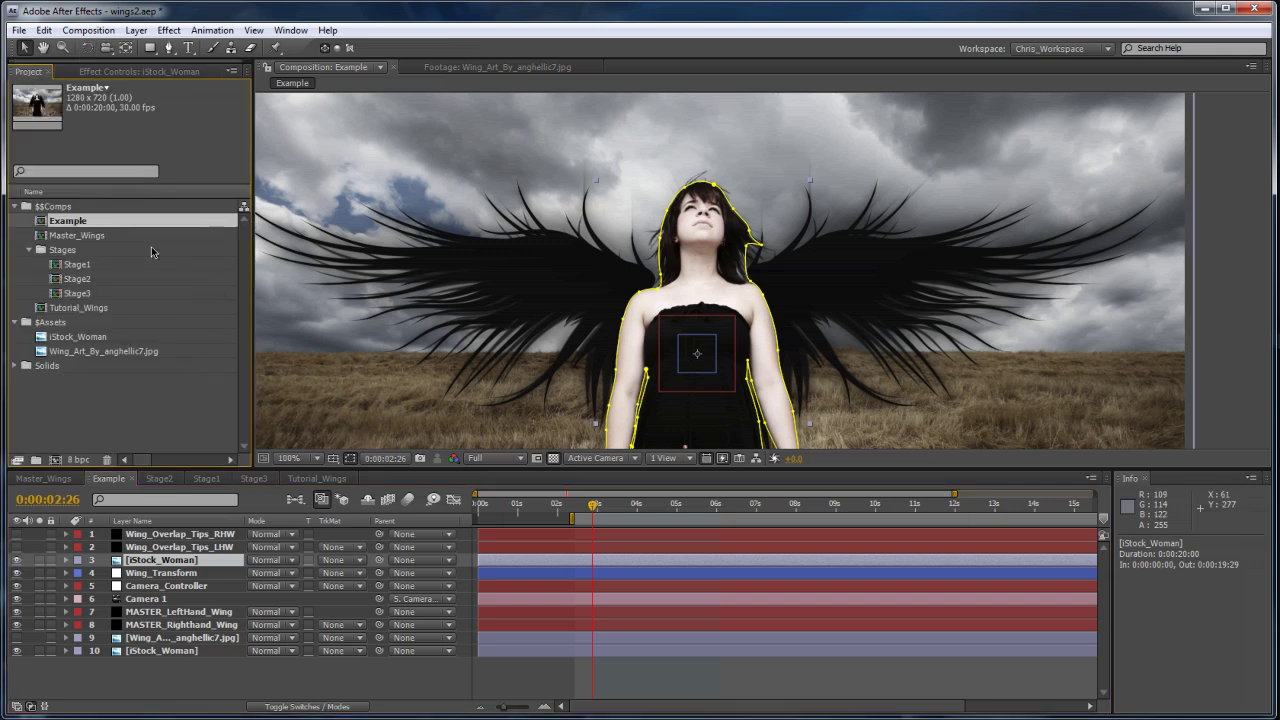
left_click(95, 72)
left_click(145, 573)
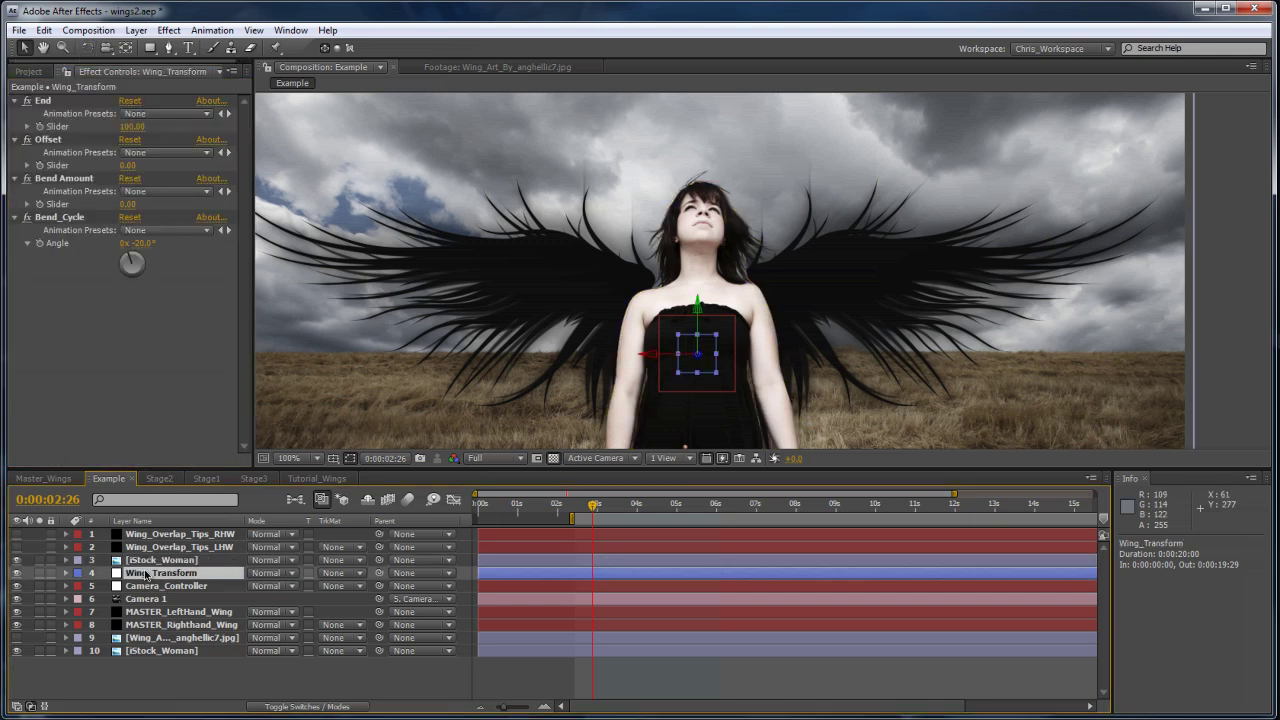
left_click_drag(133, 208, 780, 376)
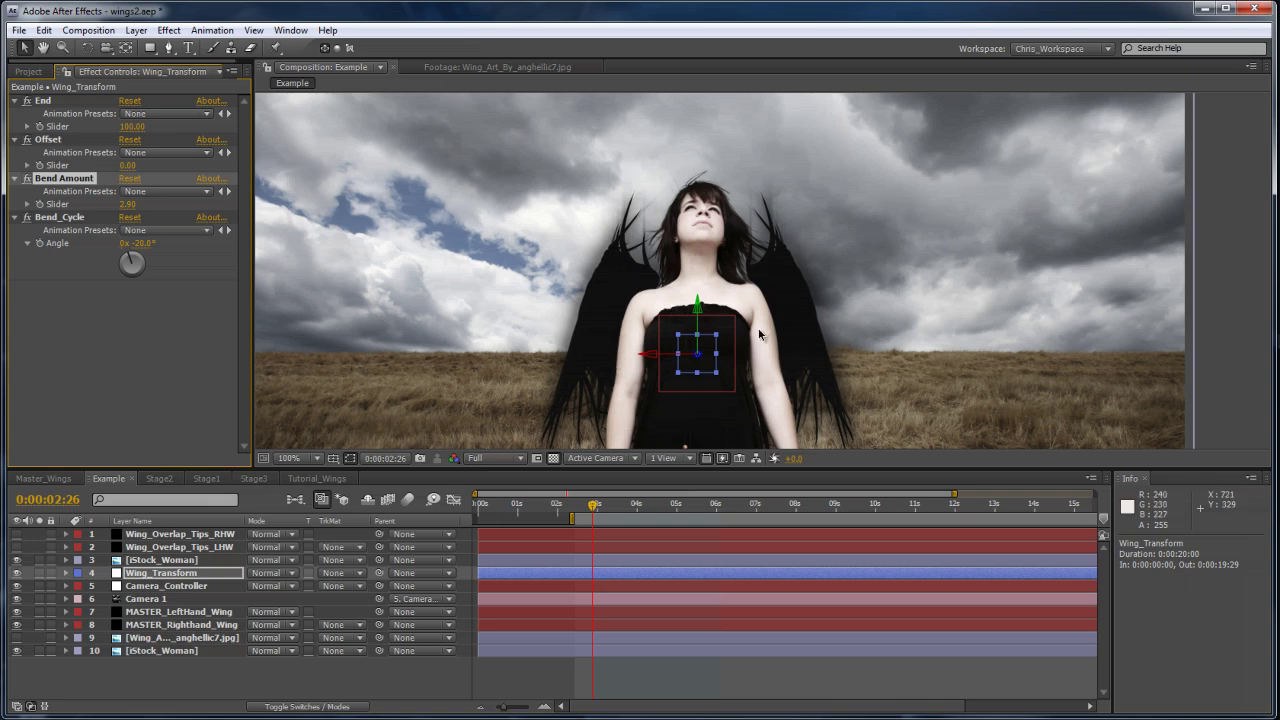
key("ctrl+z")
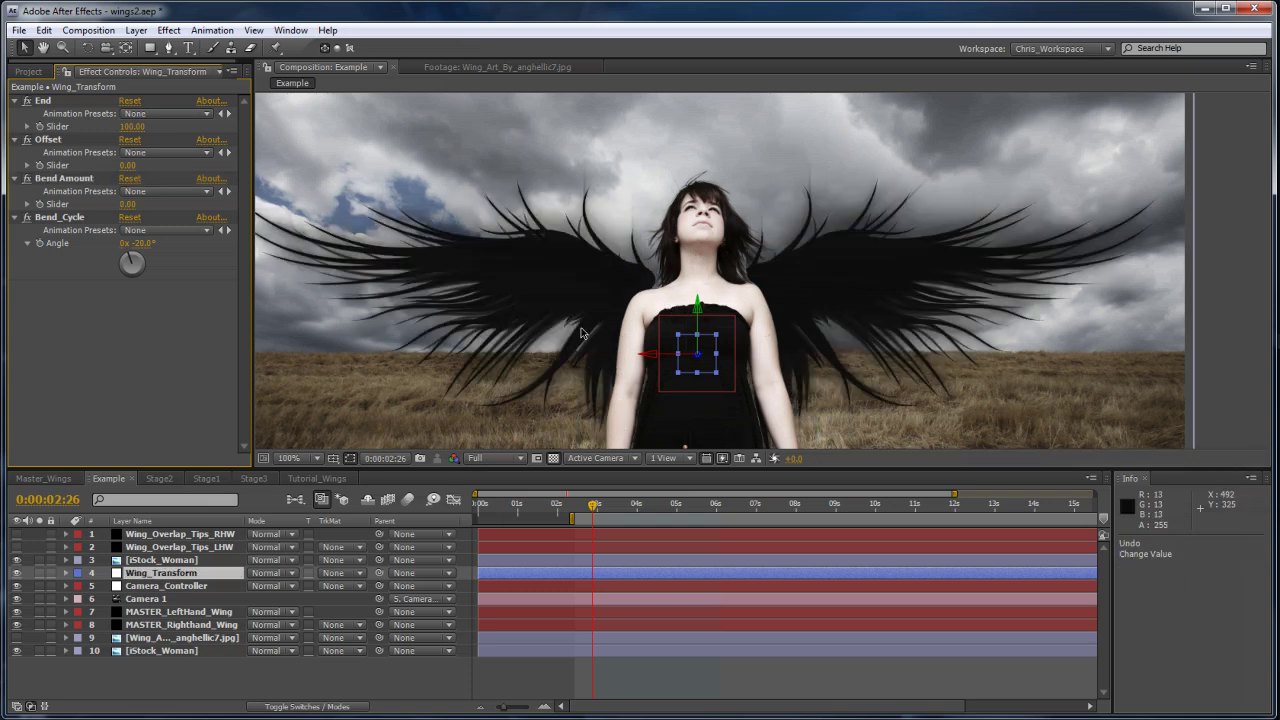
Step: Look at both Wing_Overlap_Tips layers and make Wing_Overlap_Tips_LHW visible
left_click(178, 546)
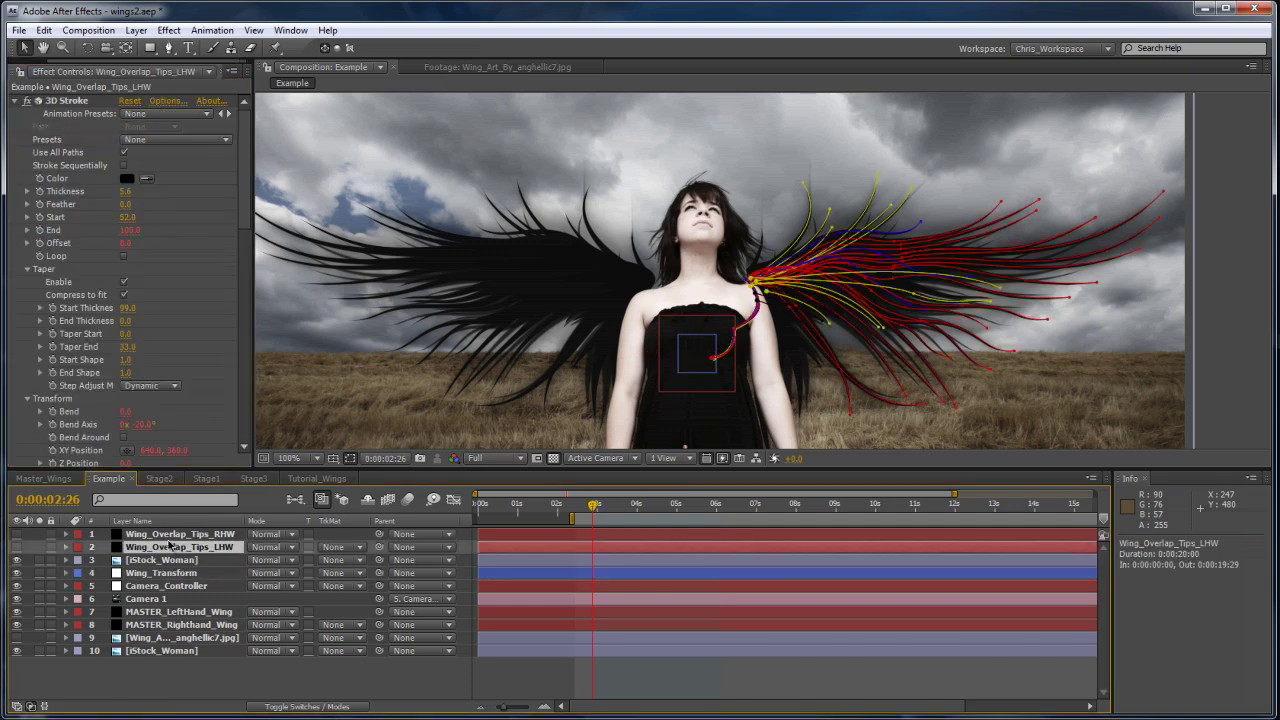
left_click(172, 535)
left_click(172, 548)
left_click(16, 547)
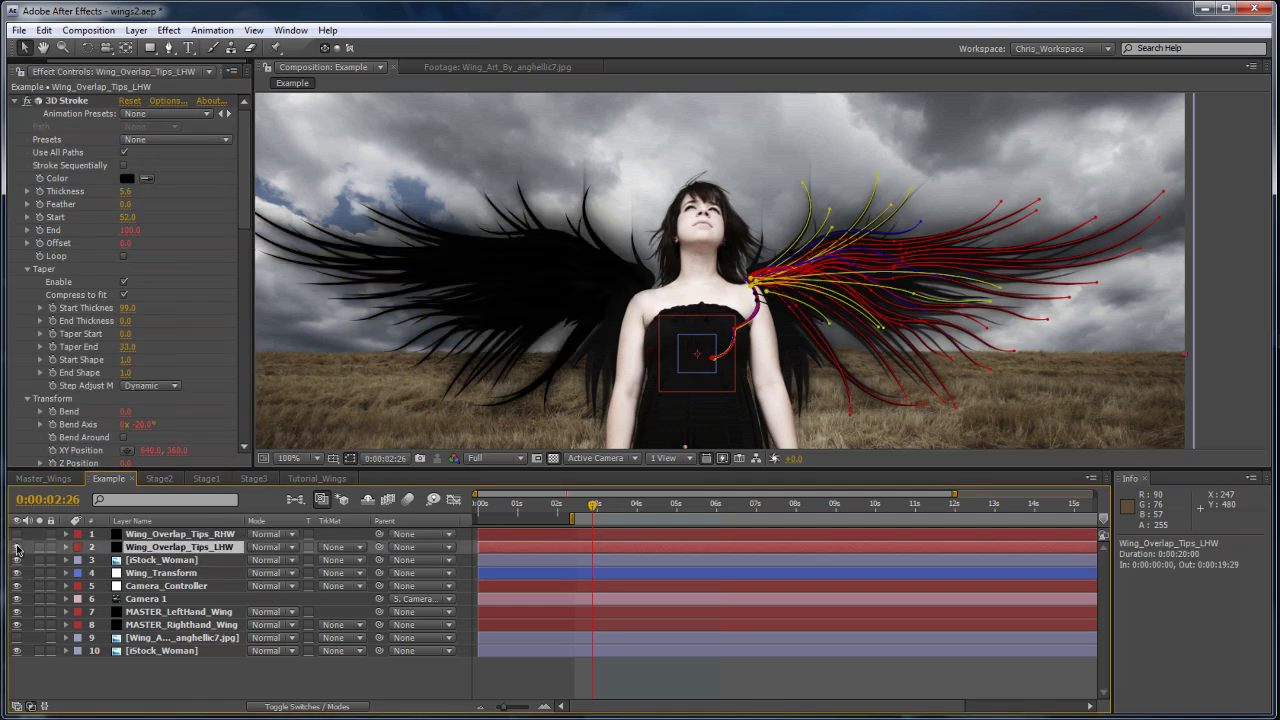
key("F2")
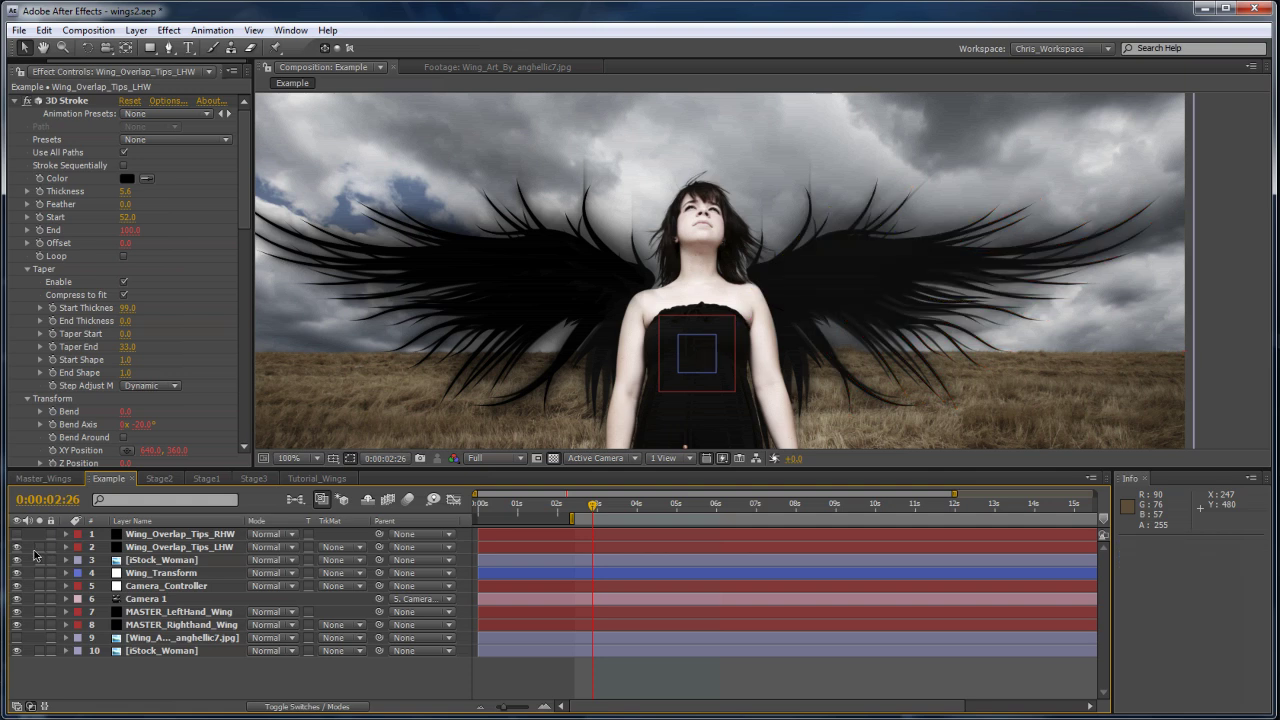
Step: Solo Wing_Overlap_Tips_LHW to examine its feather-tip strokes, and return to the full composite
left_click(39, 547)
left_click(134, 548)
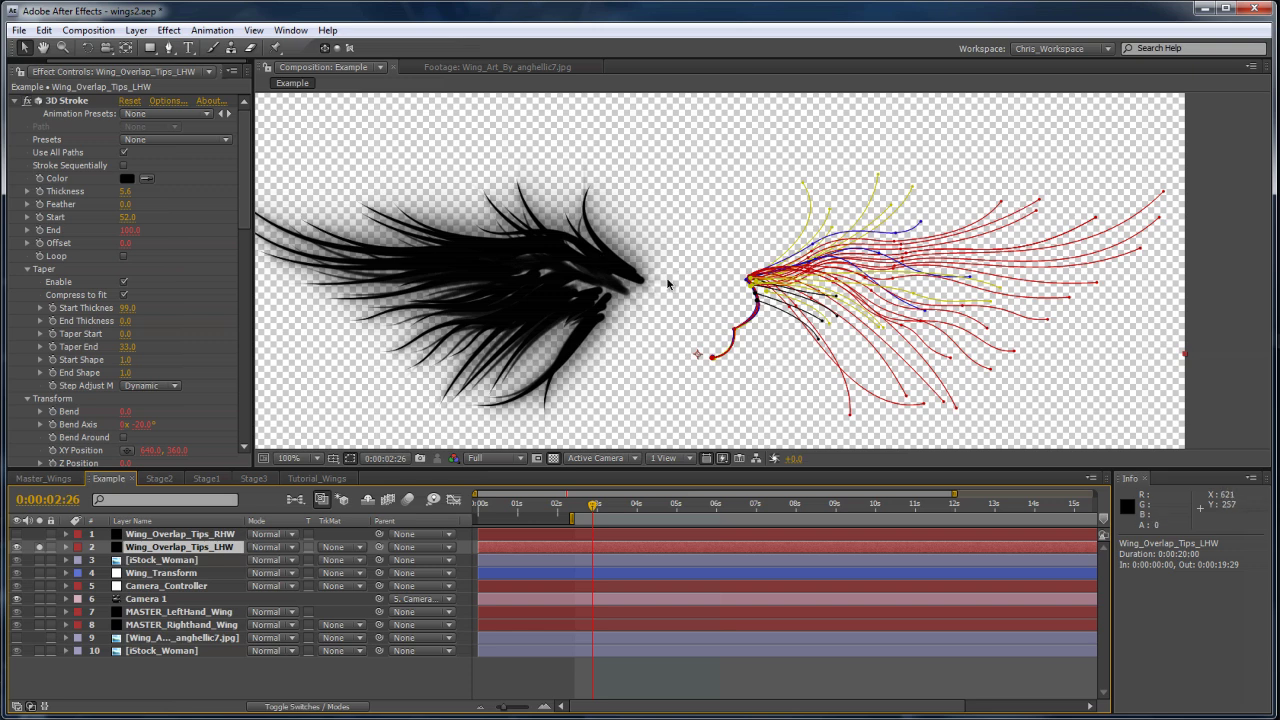
key("space")
left_click_drag(575, 258, 719, 259)
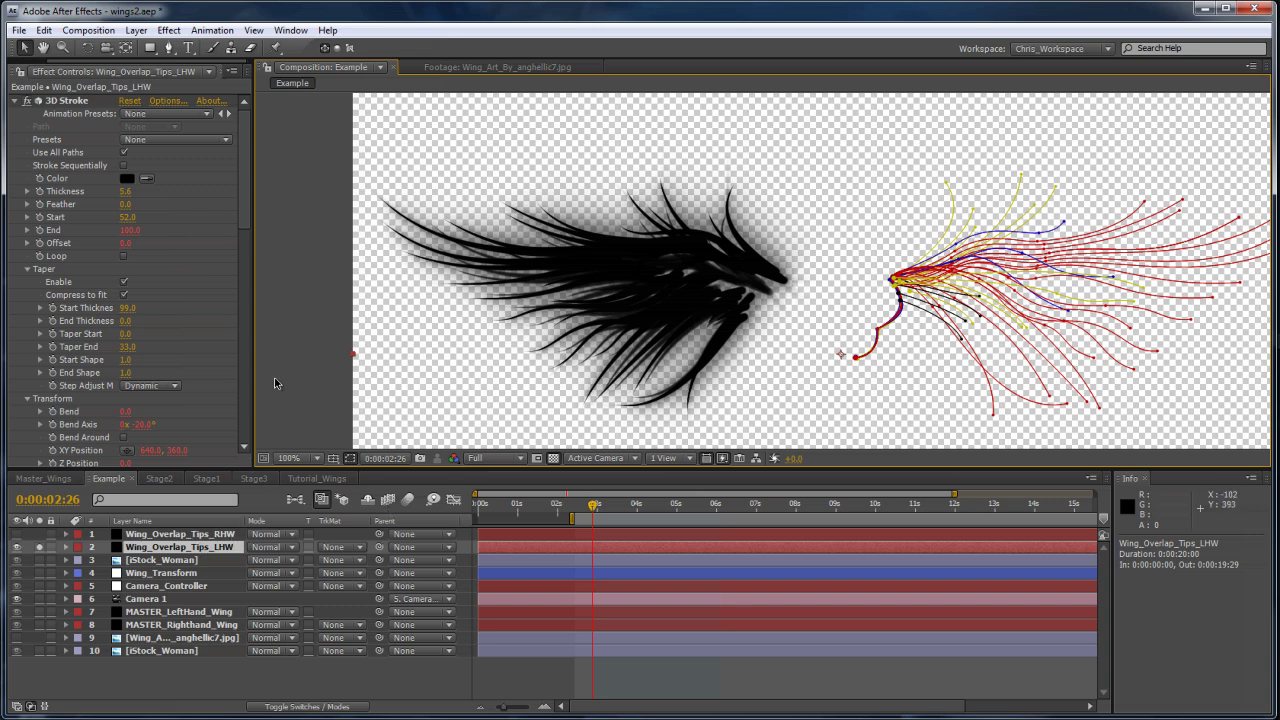
left_click(38, 547)
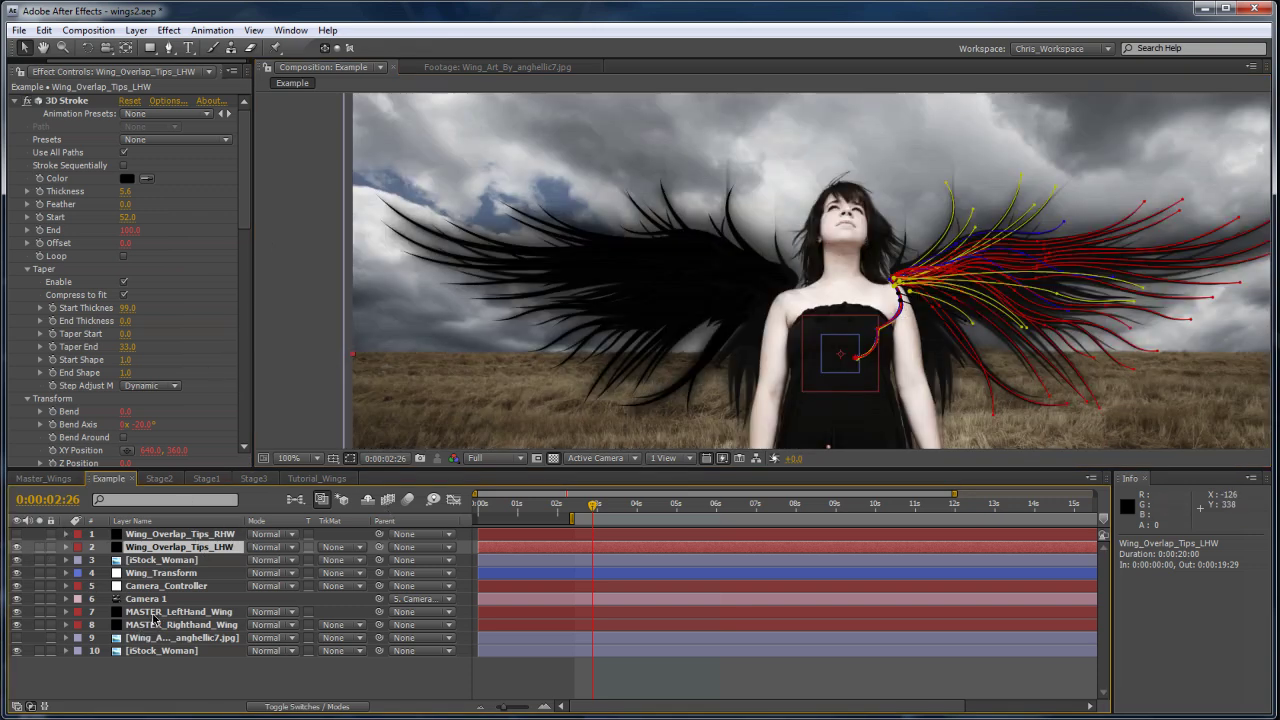
Step: Duplicate the MASTER_LeftHand_Wing layer and solo the duplicate together with the original
left_click(150, 611)
key("ctrl+d")
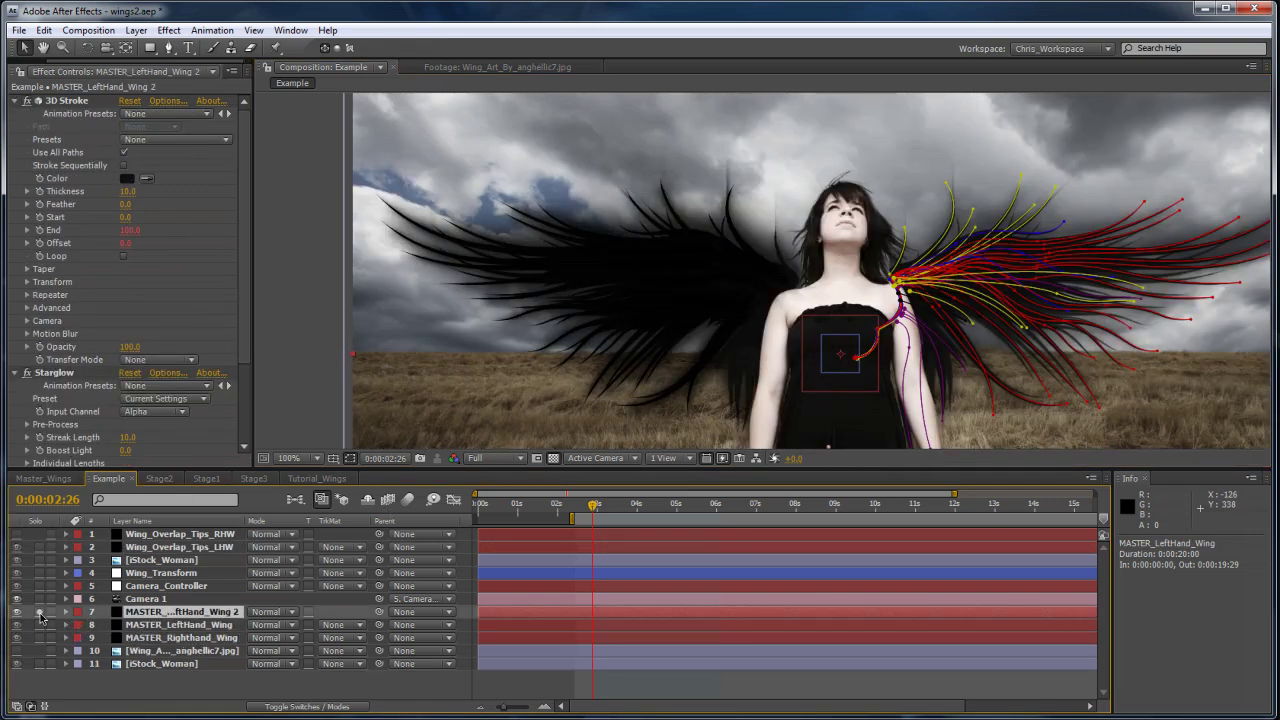
left_click(38, 611)
left_click(38, 624)
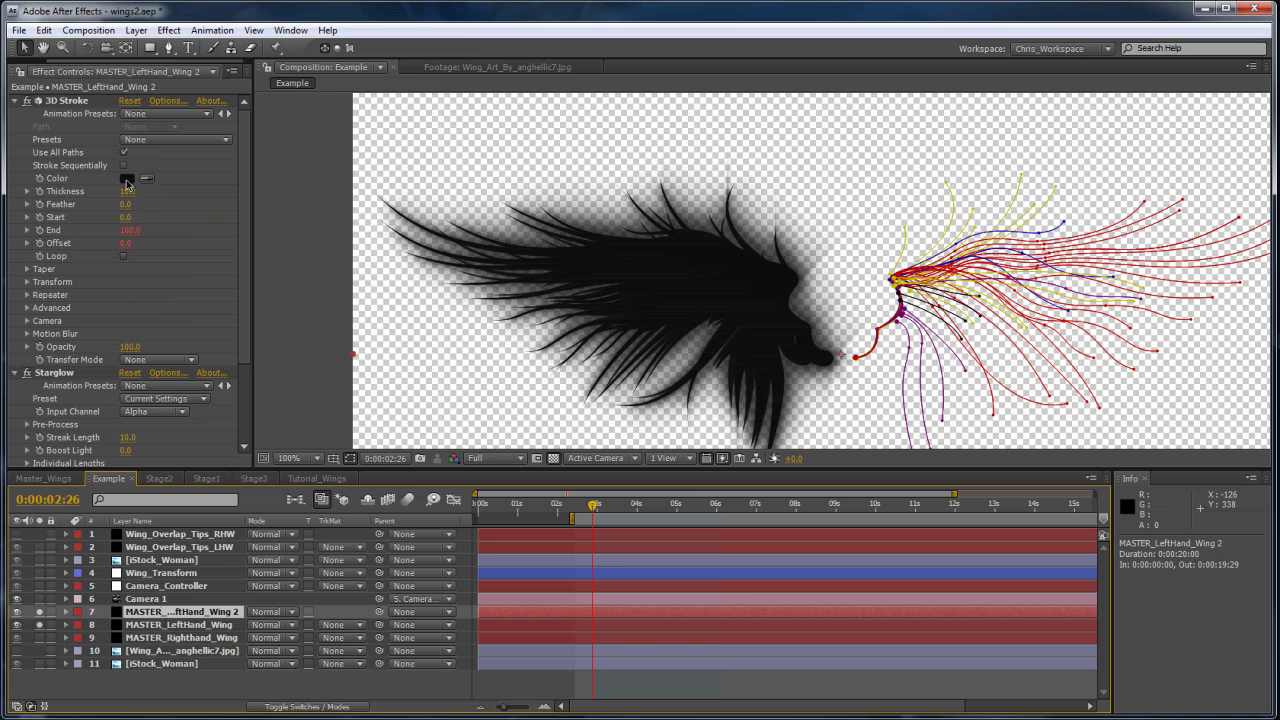
Step: Colour the duplicate wing's 3D Stroke red and set its Start to 75
left_click(126, 180)
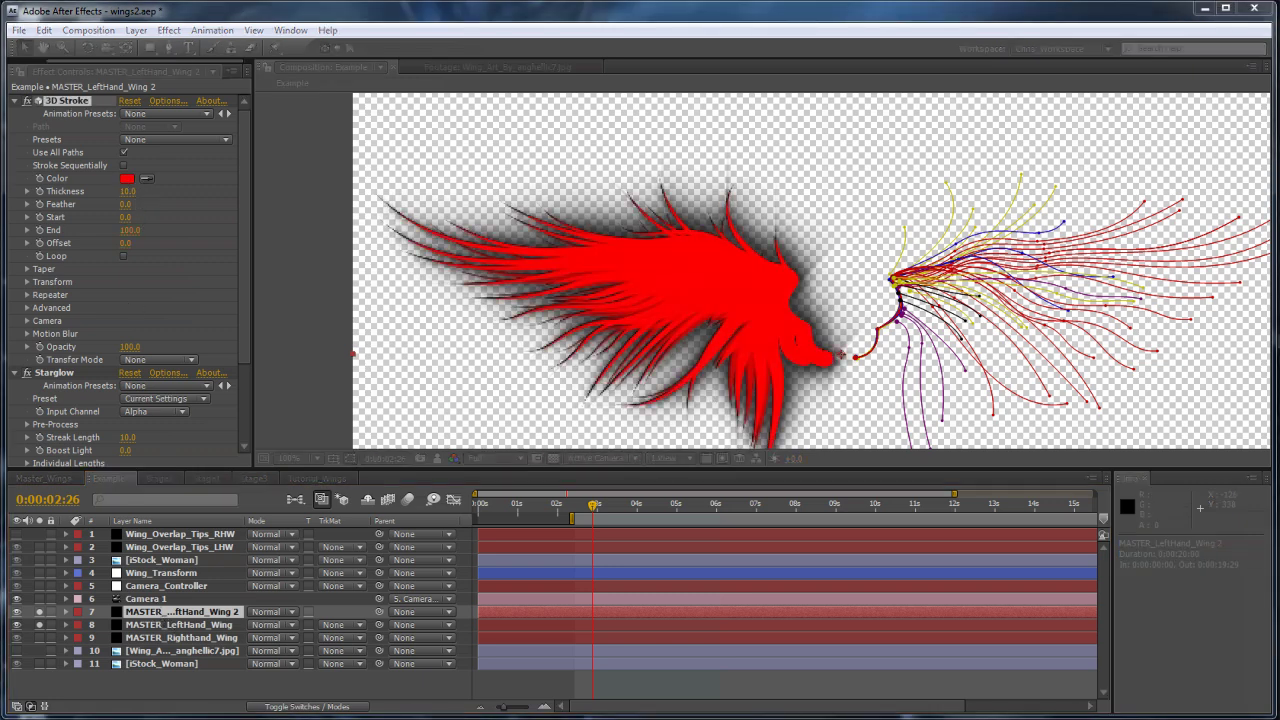
left_click(575, 268)
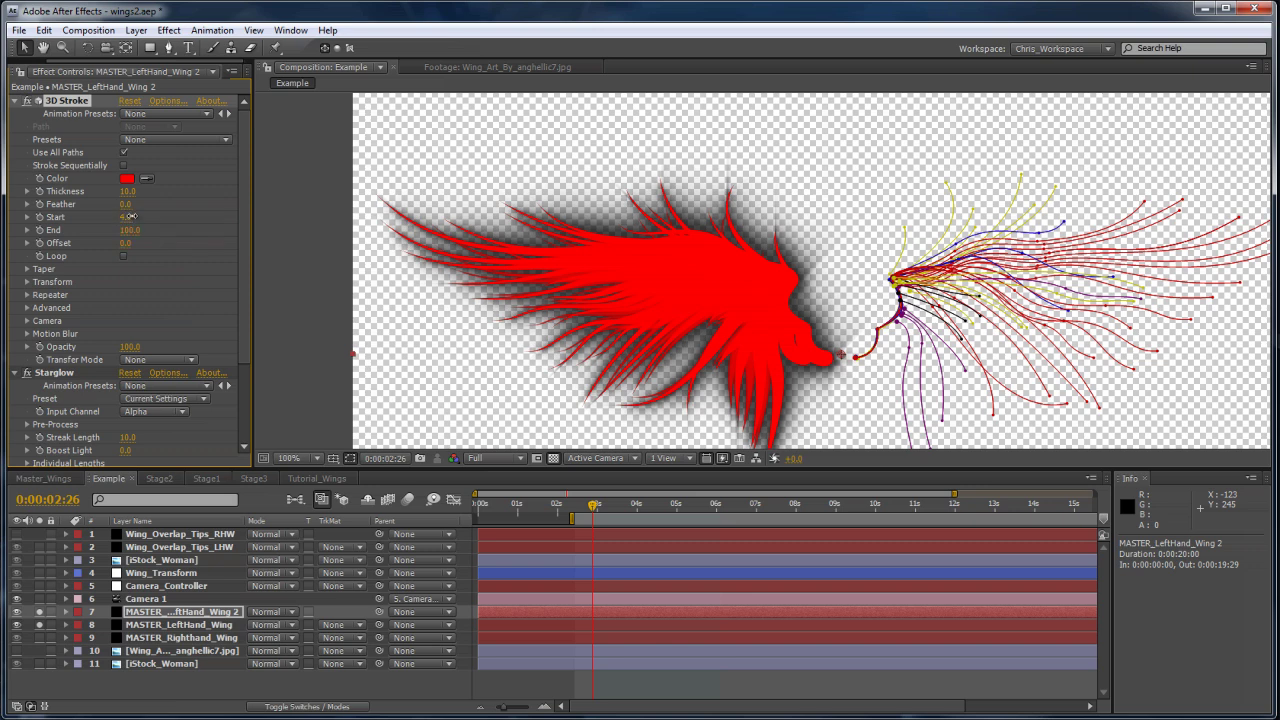
left_click_drag(130, 216, 186, 217)
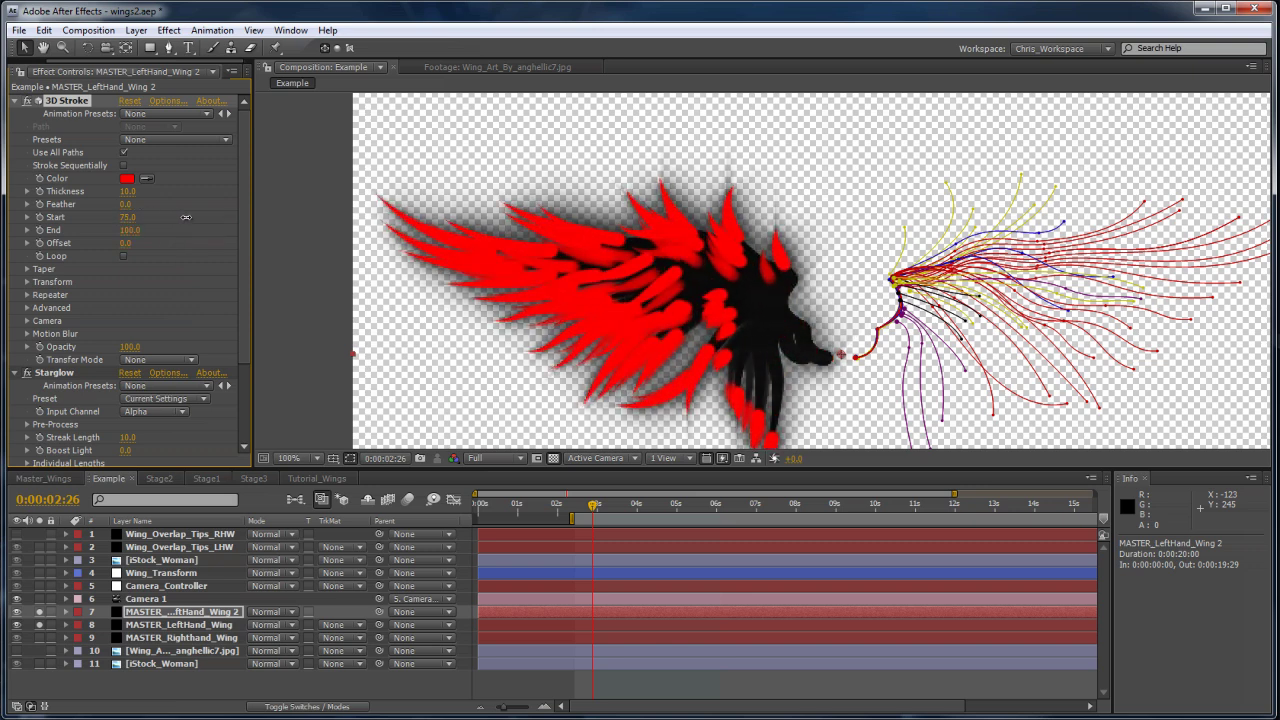
Step: Thin the duplicate wing's 3D Stroke to a Thickness of 4.6 and recolour it black
key("space")
scroll(590, 254, "up", 1)
left_click_drag(600, 256, 950, 283)
key("v")
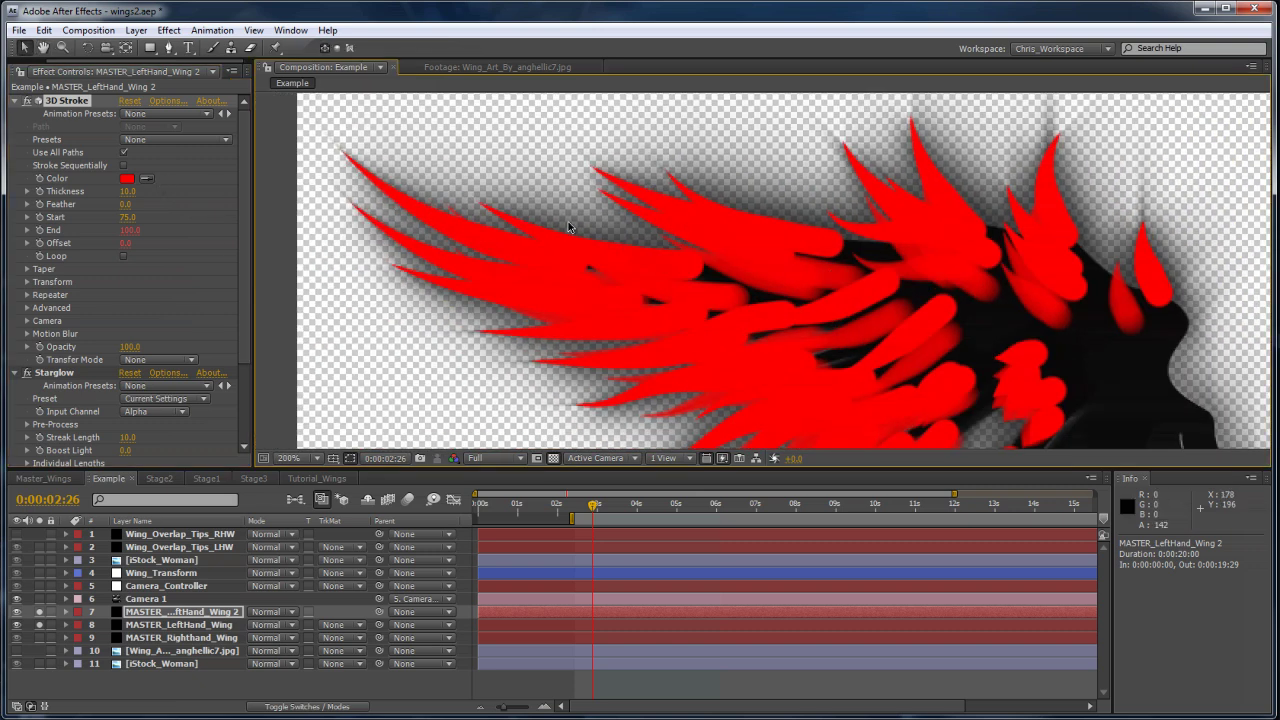
left_click_drag(124, 192, 94, 195)
left_click(127, 179)
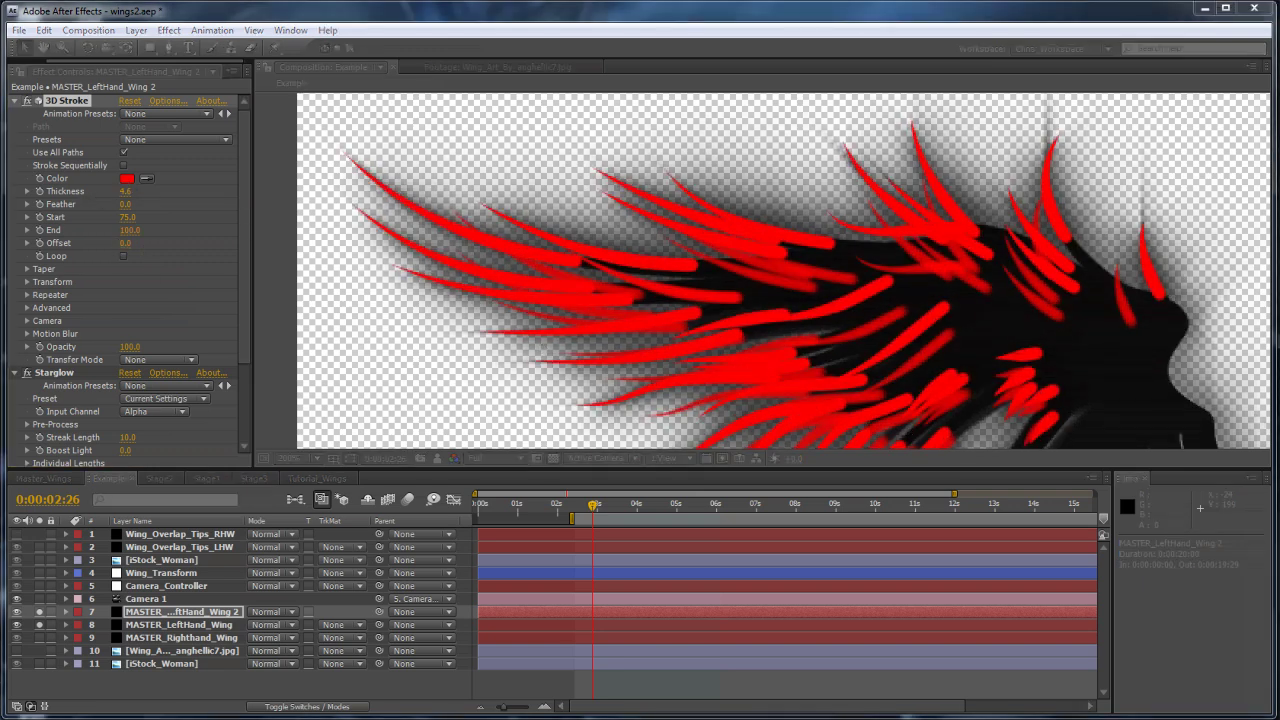
Step: Inspect the whole duplicate wing and its mask paths, and delete the duplicate layer
scroll(977, 331, "down", 1)
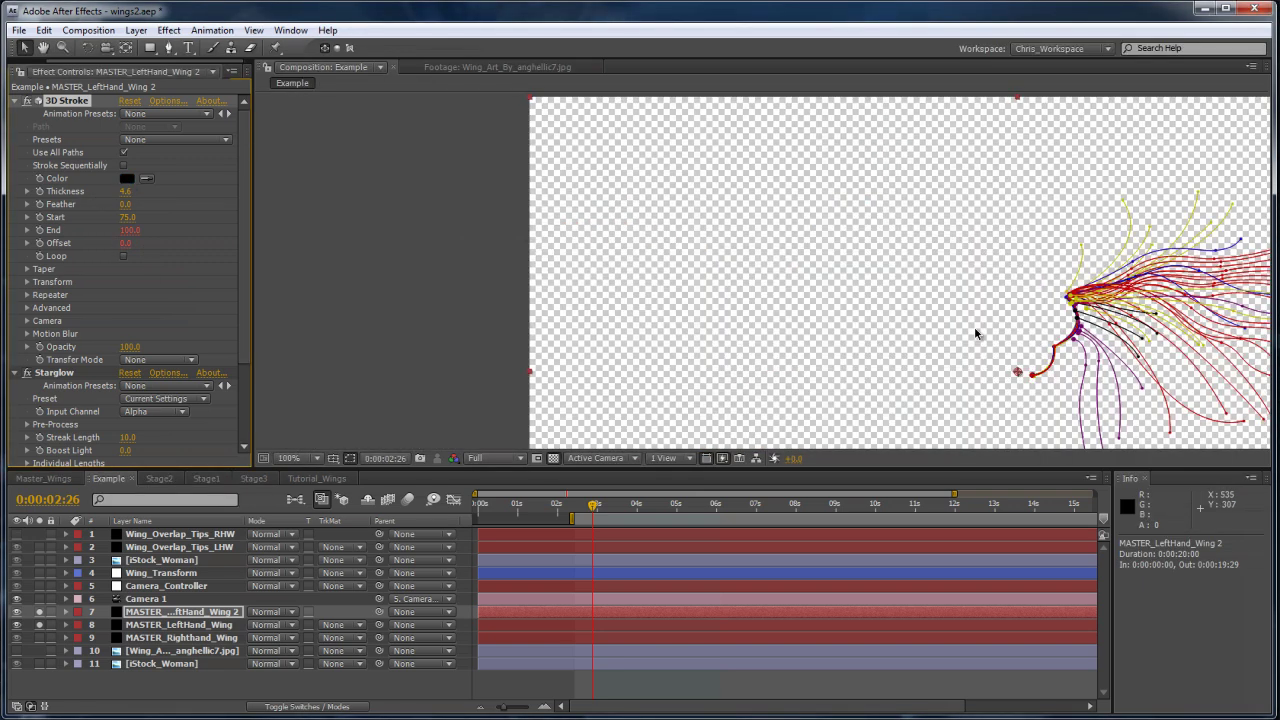
key("space")
left_click_drag(990, 287, 816, 225)
key("v")
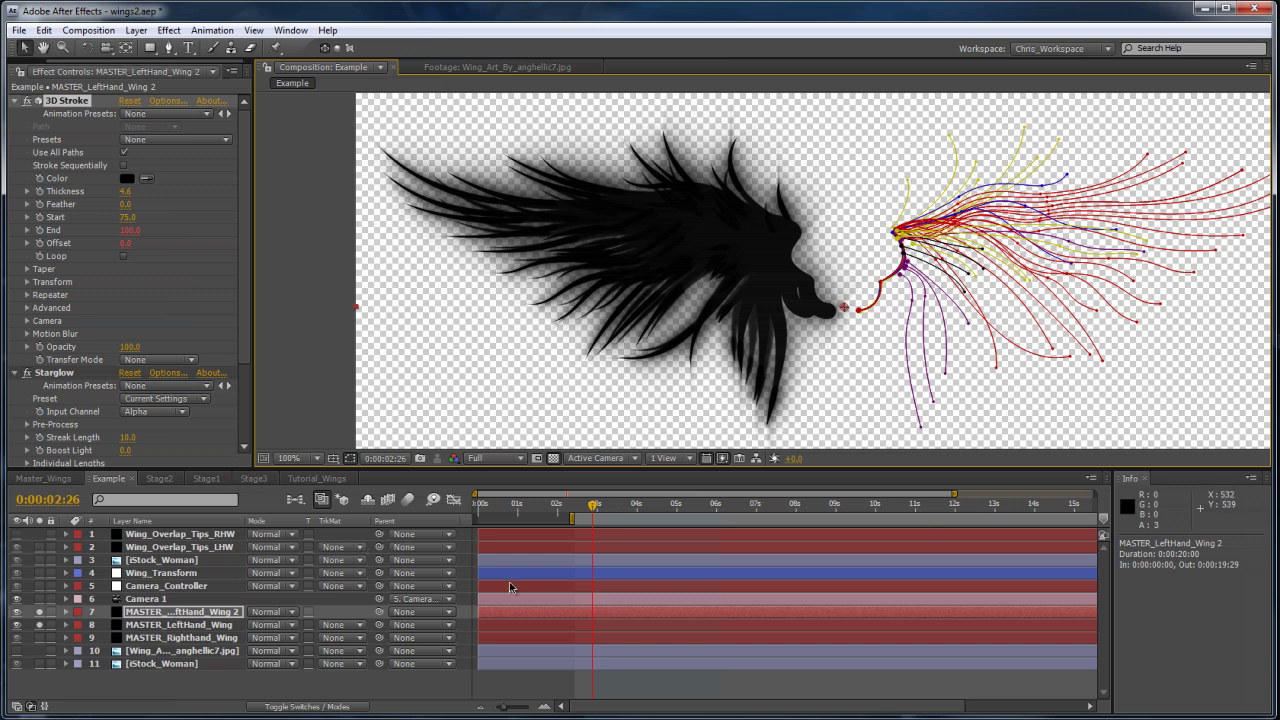
key("m")
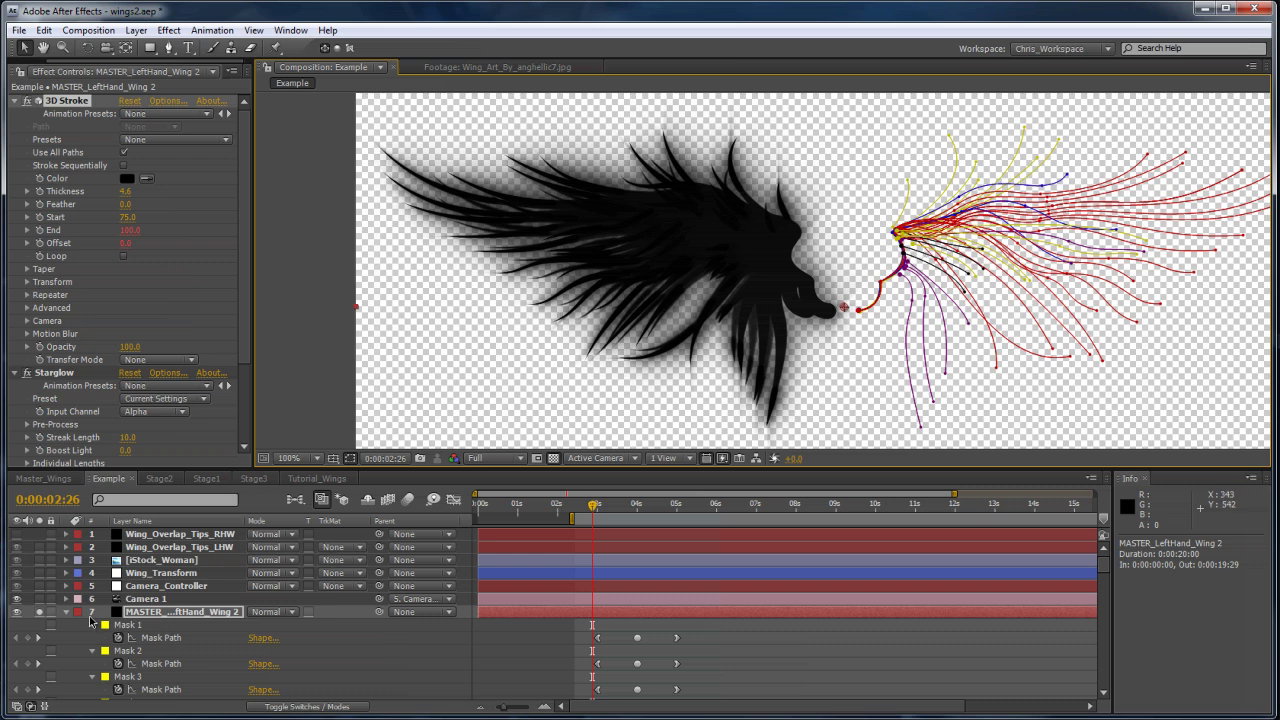
key("Delete")
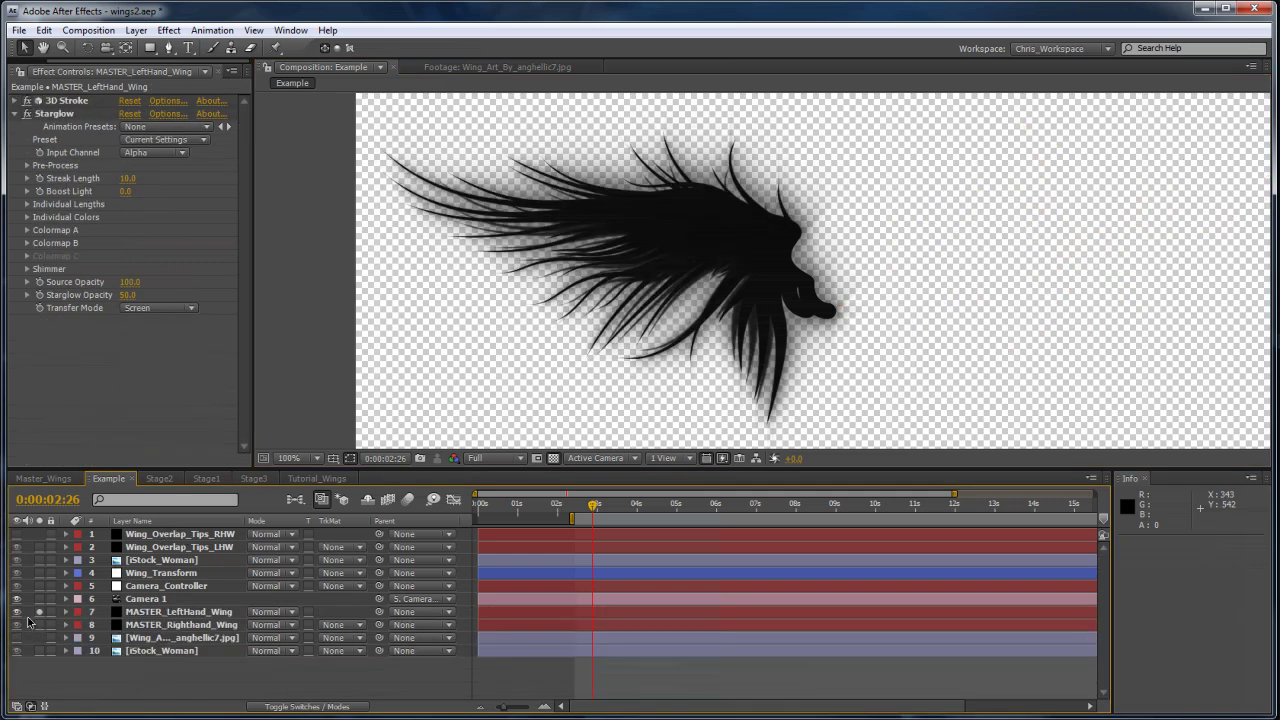
Step: Unsolo the left master wing, make Wing_Overlap_Tips_RHW visible, and solo both overlap-tip layers
left_click(41, 614)
left_click(39, 547)
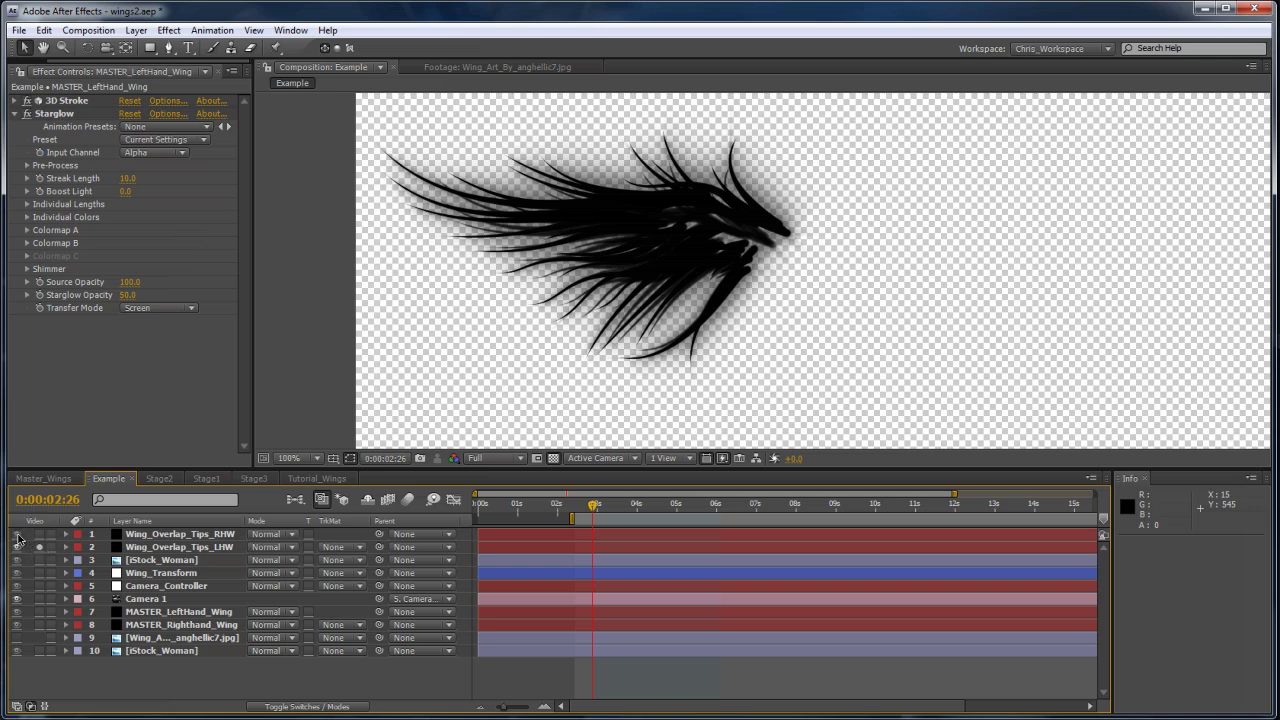
left_click(39, 534)
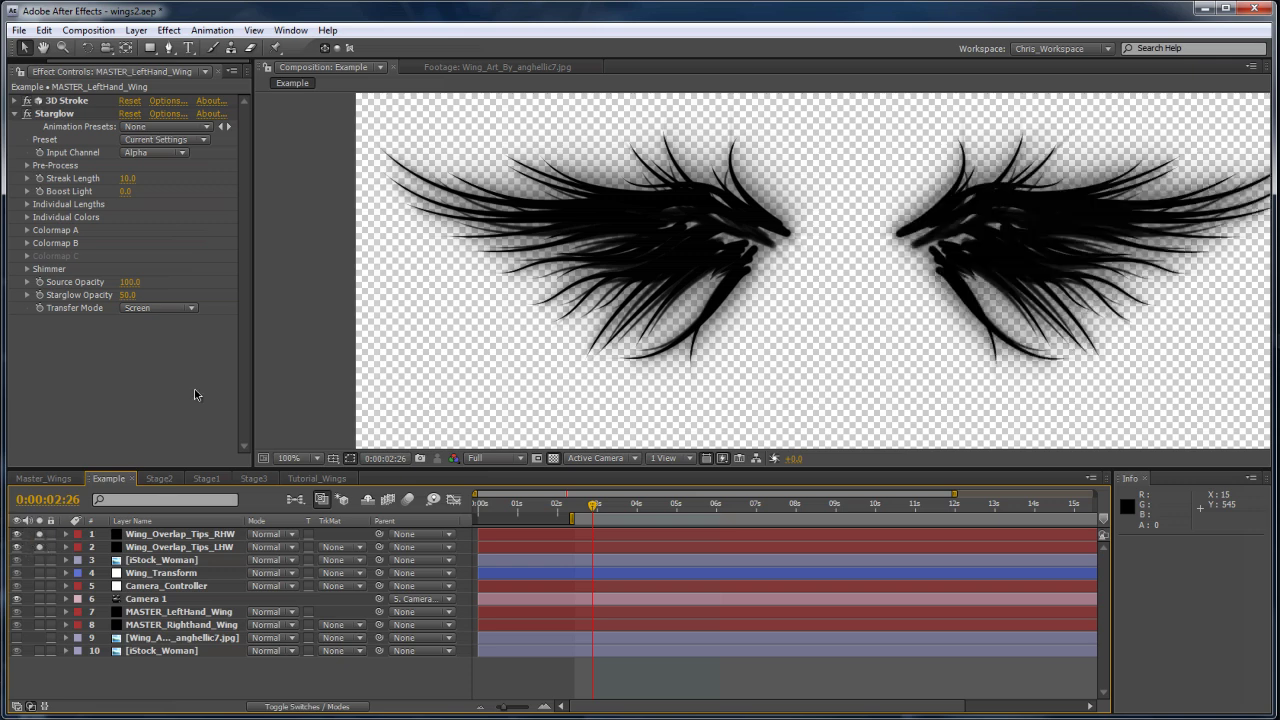
Step: Select Wing_Transform, solo both master wings with the overlap tips, and clear all solos to show the full composite
left_click(170, 573)
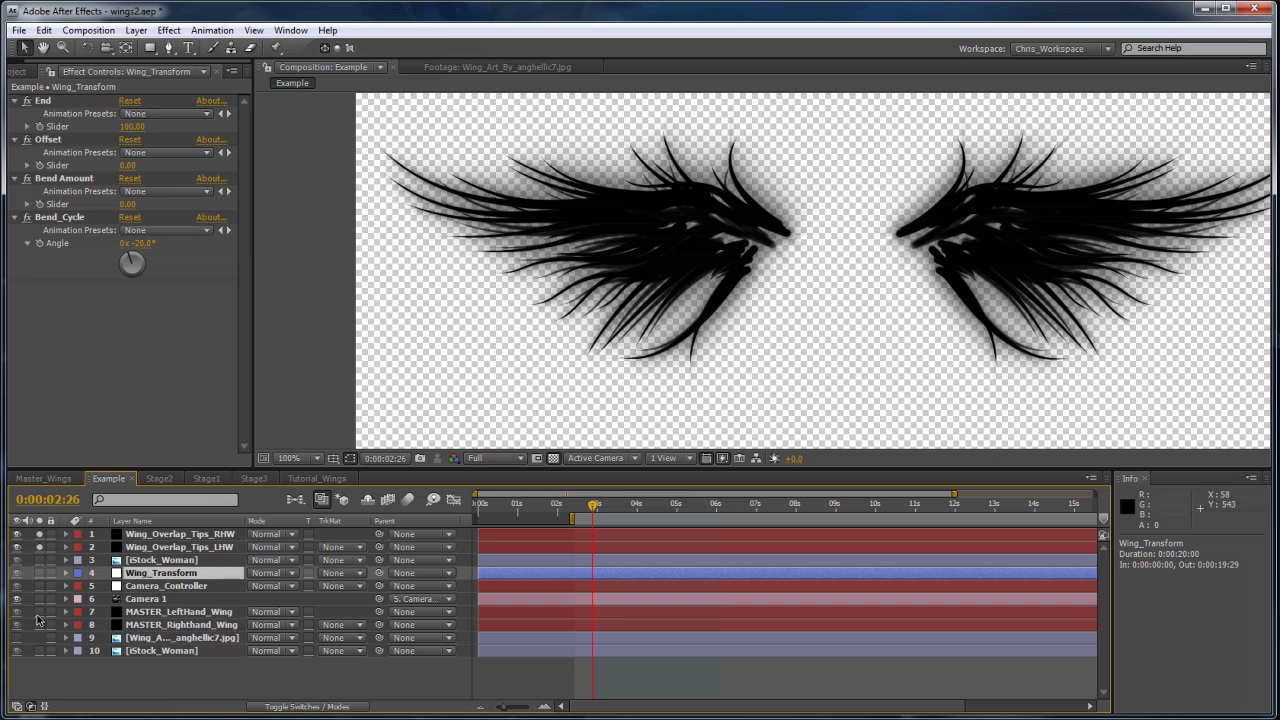
left_click_drag(39, 611, 39, 624)
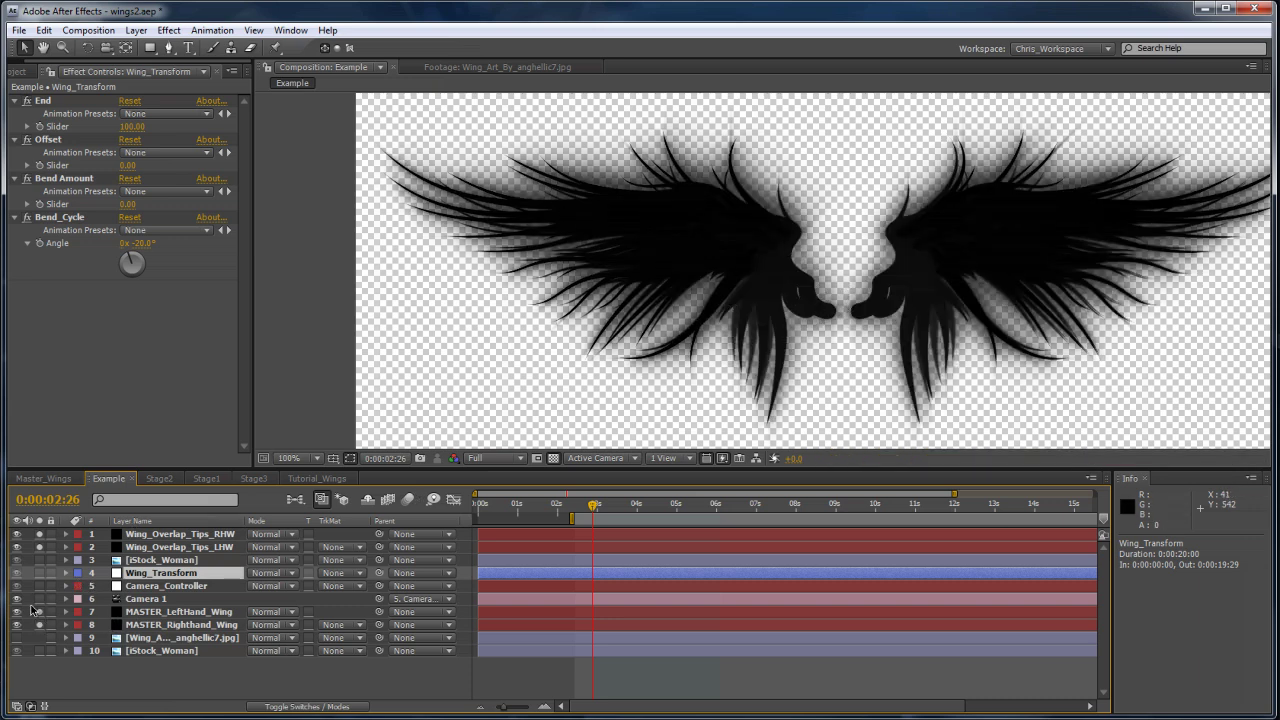
key("ctrl+a")
left_click_drag(39, 622, 39, 611)
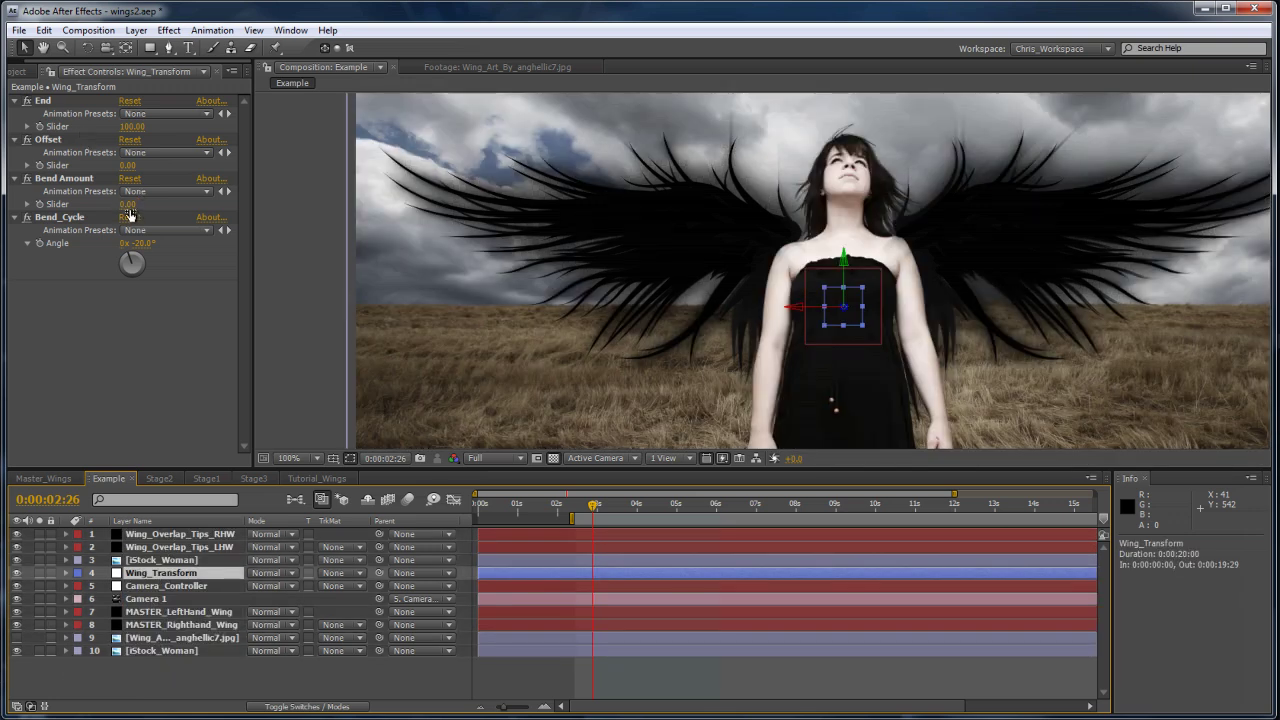
Step: Try a Bend Amount of 2.92 on Wing_Transform, check the wings at 0:00:04:24, and undo the bend
left_click_drag(143, 207, 350, 199)
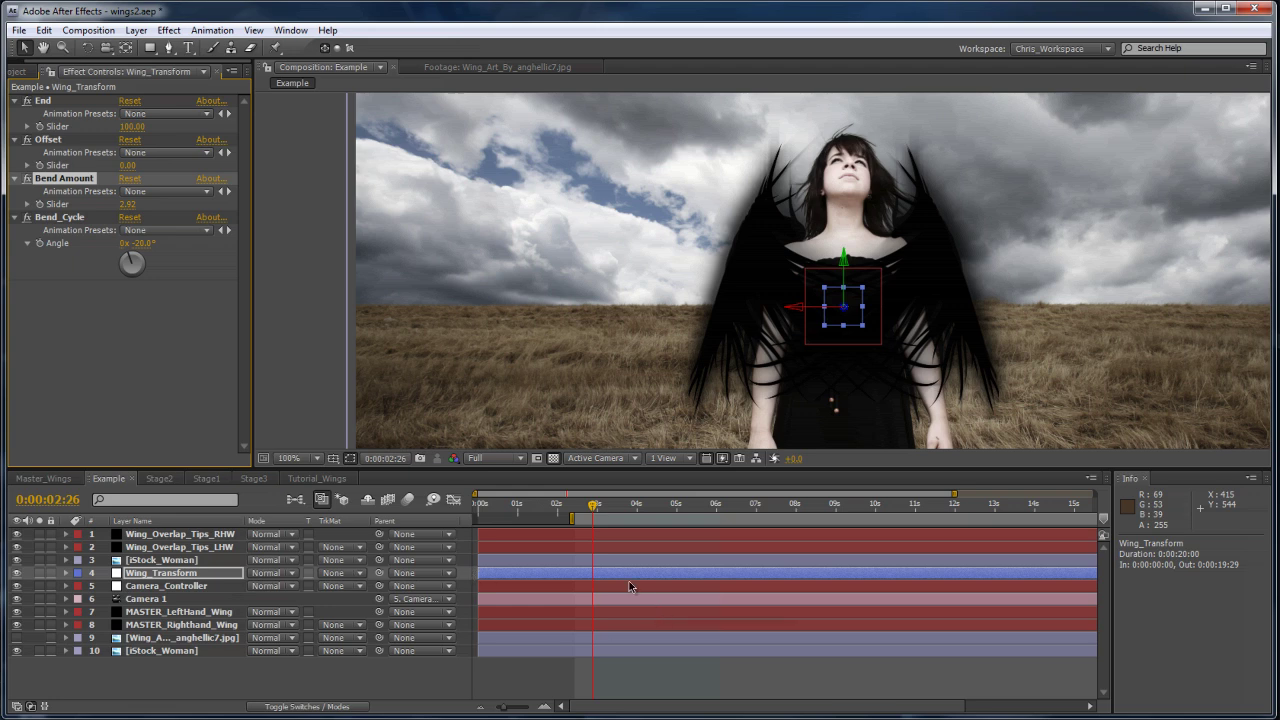
left_click_drag(600, 502, 669, 503)
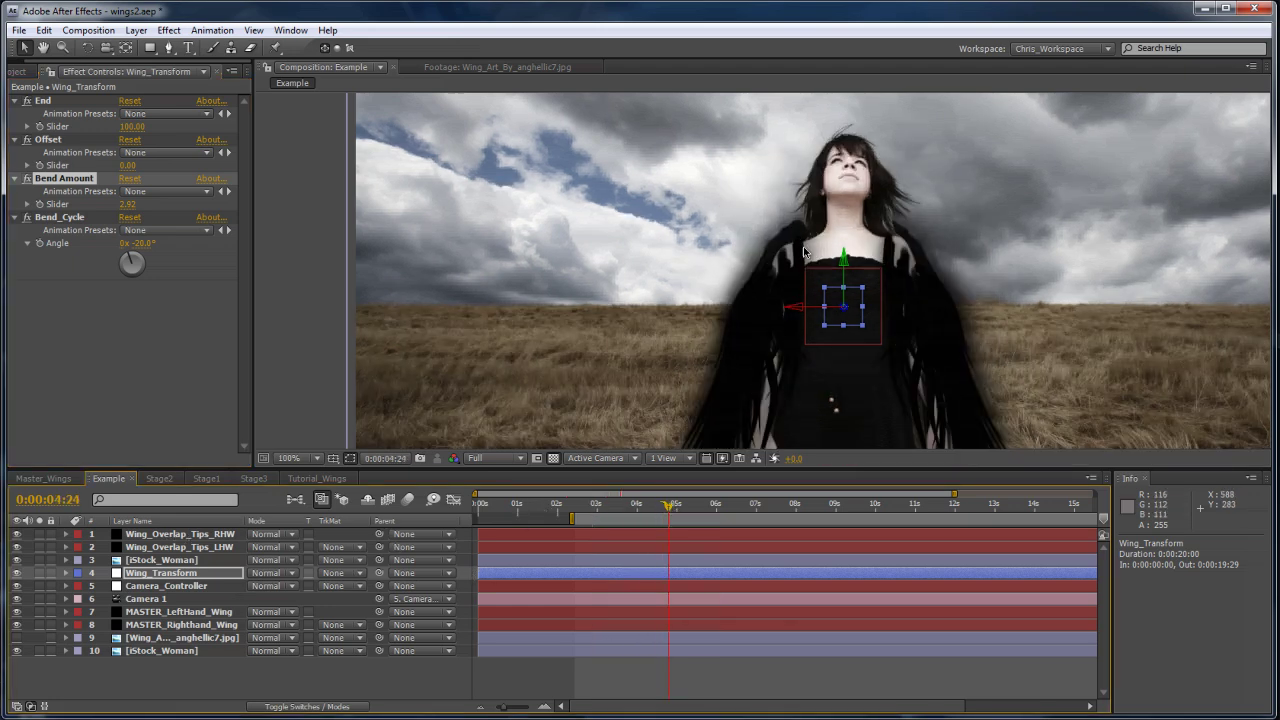
key("h")
left_click_drag(873, 288, 801, 289)
key("v")
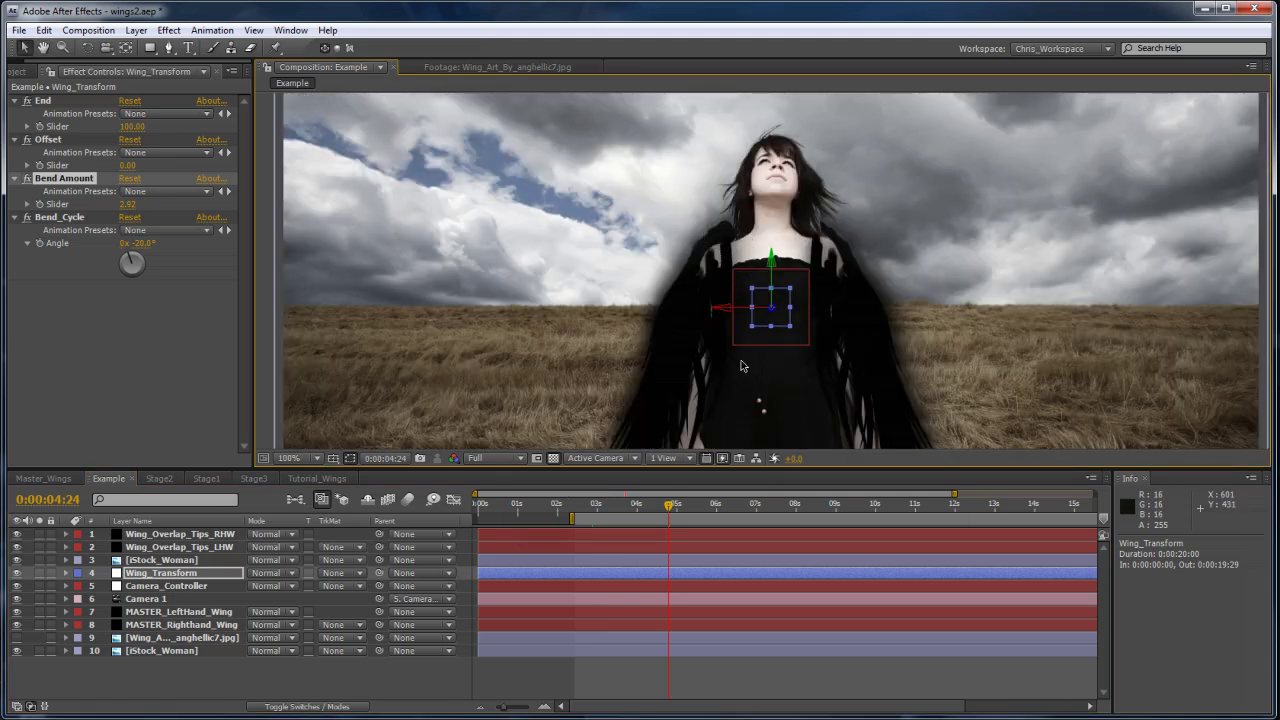
key("ctrl+z")
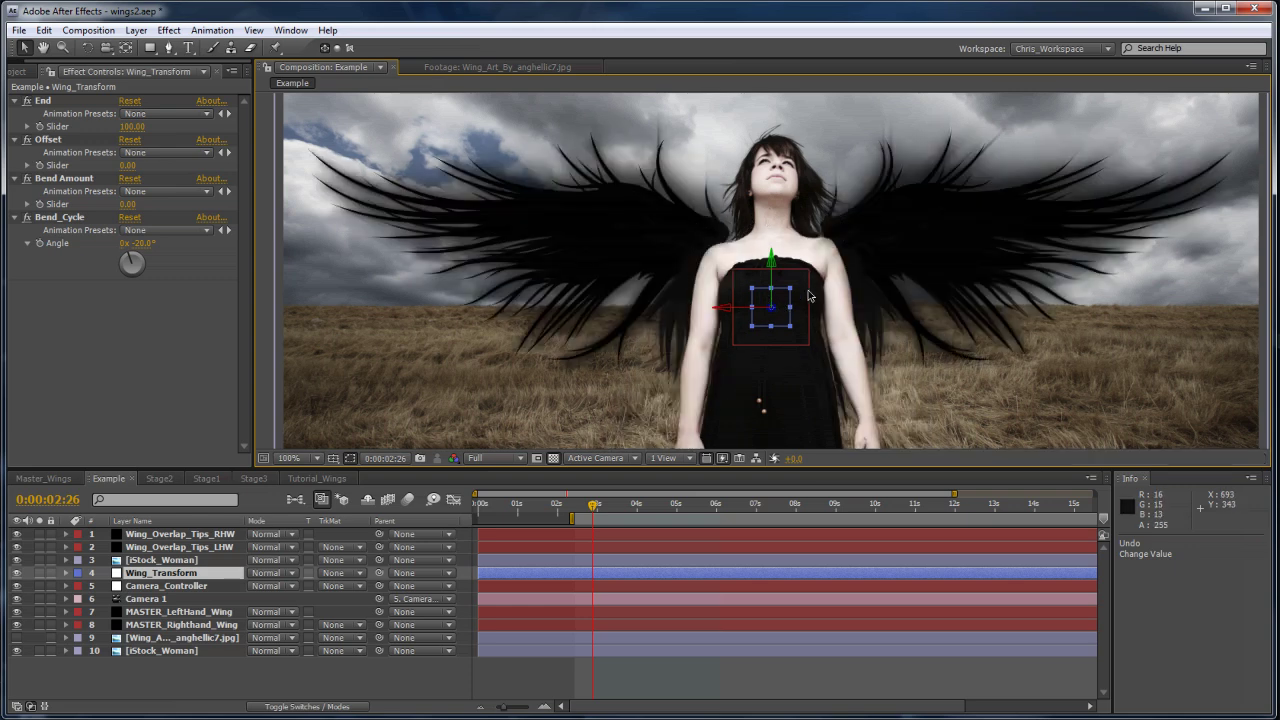
Step: Try moving the Wing_Transform null to position 606, 334, 0 in the composition and undo the move
key("comma")
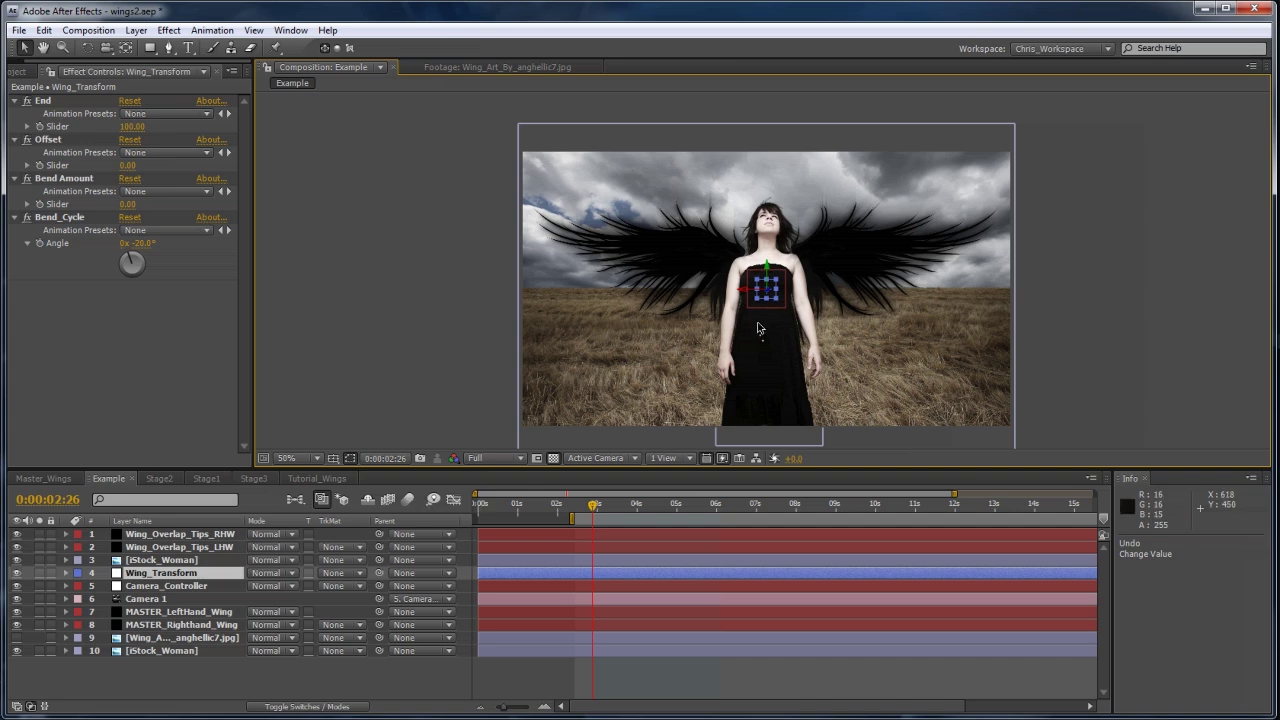
key("period")
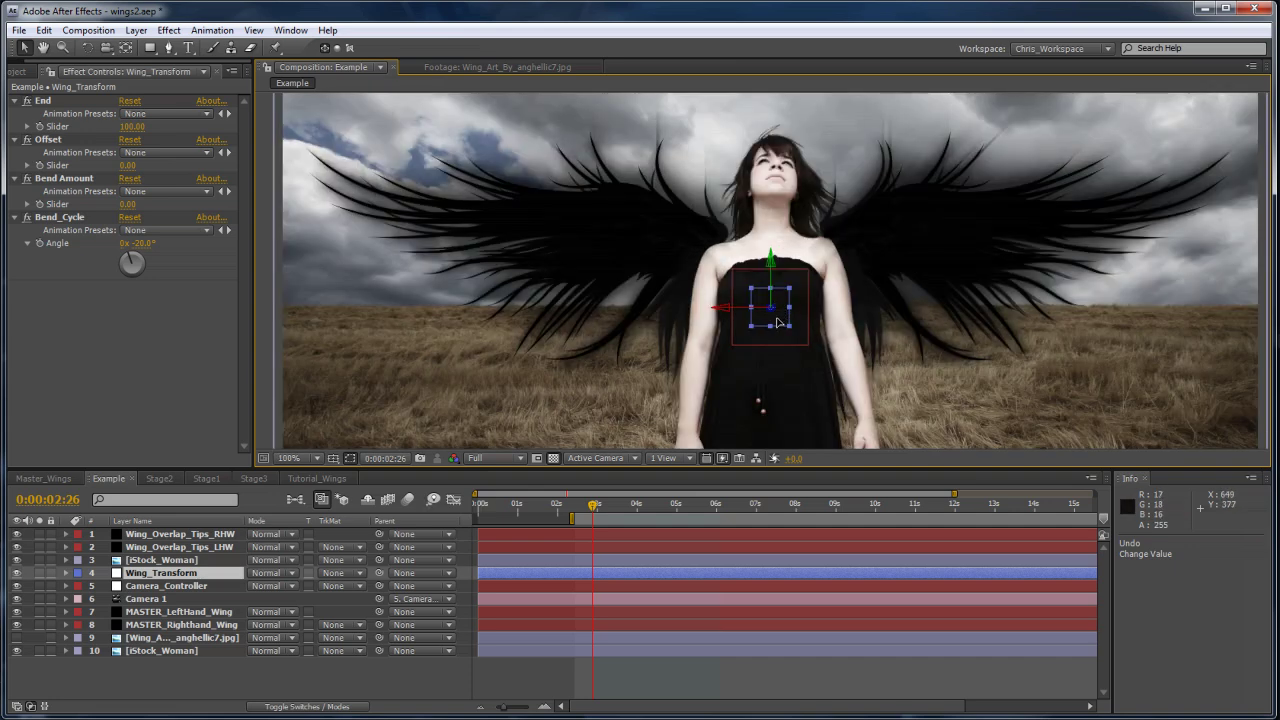
mouse_move(779, 322)
left_mouse_down()
mouse_move(780, 300)
mouse_move(665, 285)
mouse_move(899, 282)
mouse_move(757, 322)
left_mouse_up()
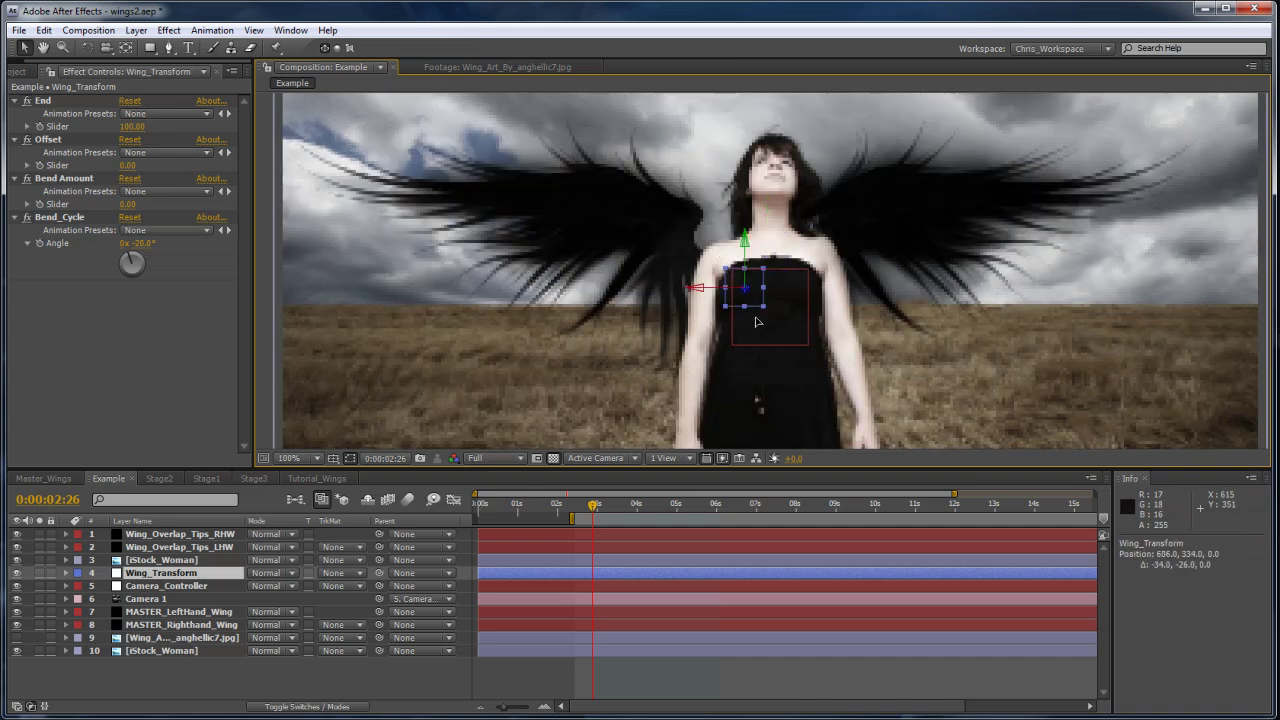
key("ctrl+z")
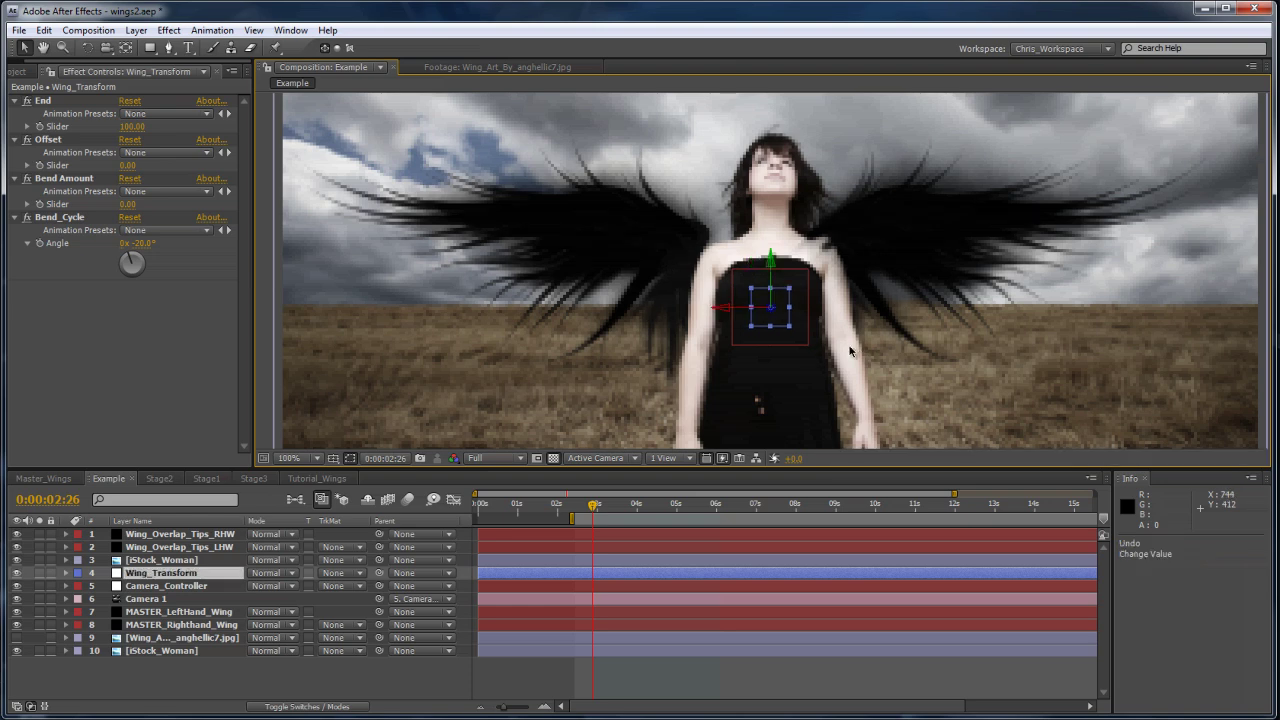